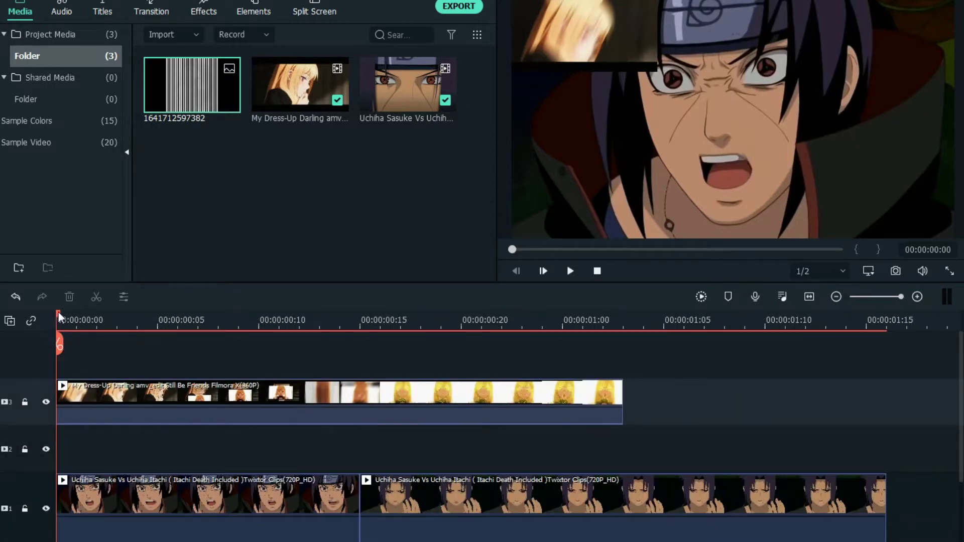
double_click(183, 416)
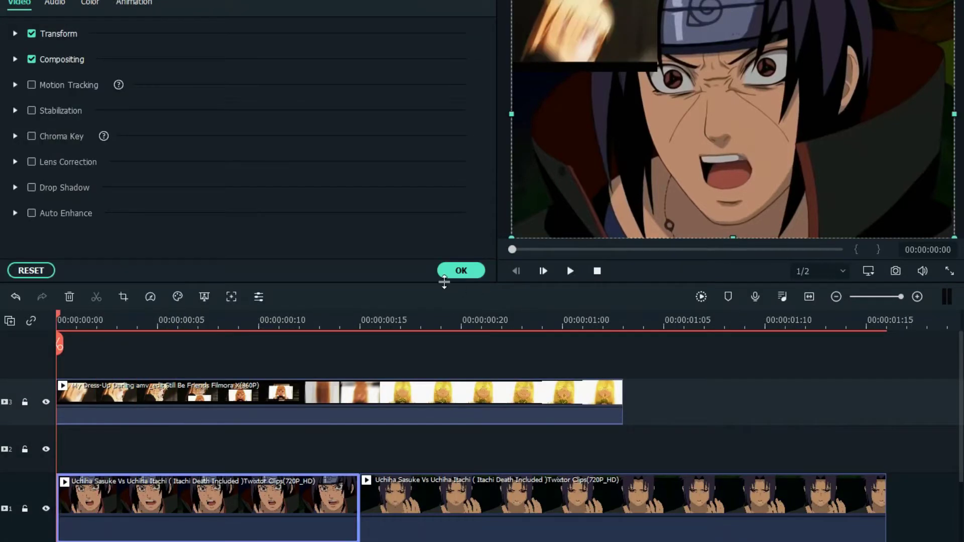
click(461, 271)
scroll(277, 427, down, 2)
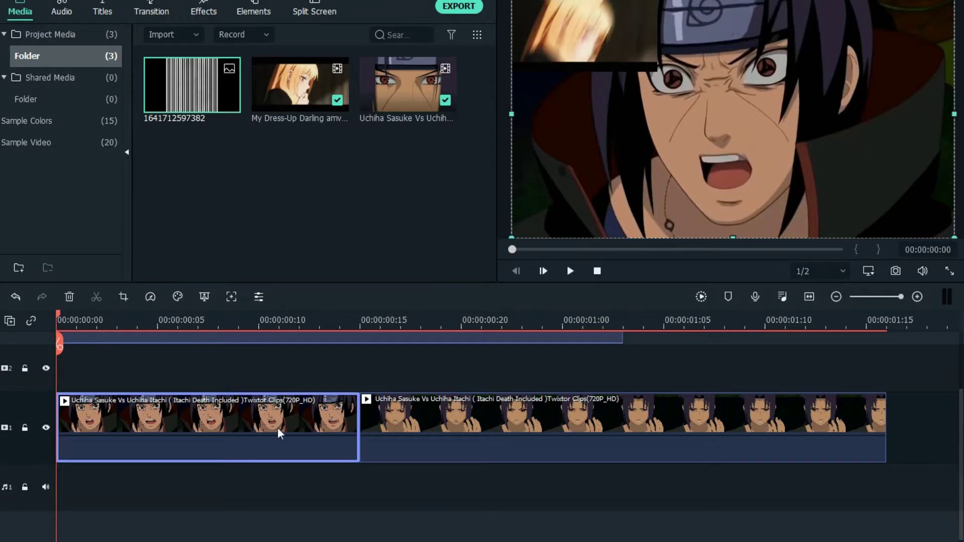
Step: Add a custom animation keyframe at the start of the first Uchiha Sasuke clip with the scale set to 150%
double_click(140, 420)
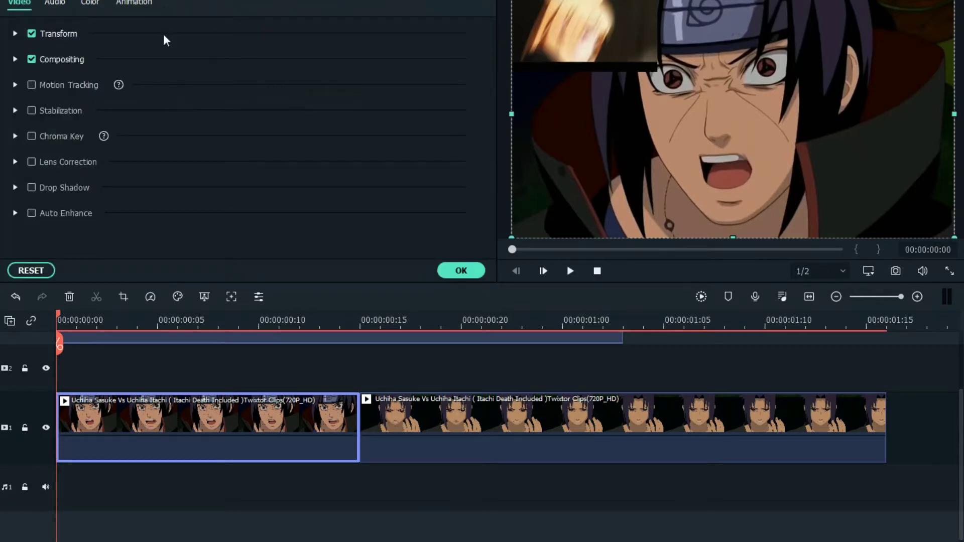
click(125, 3)
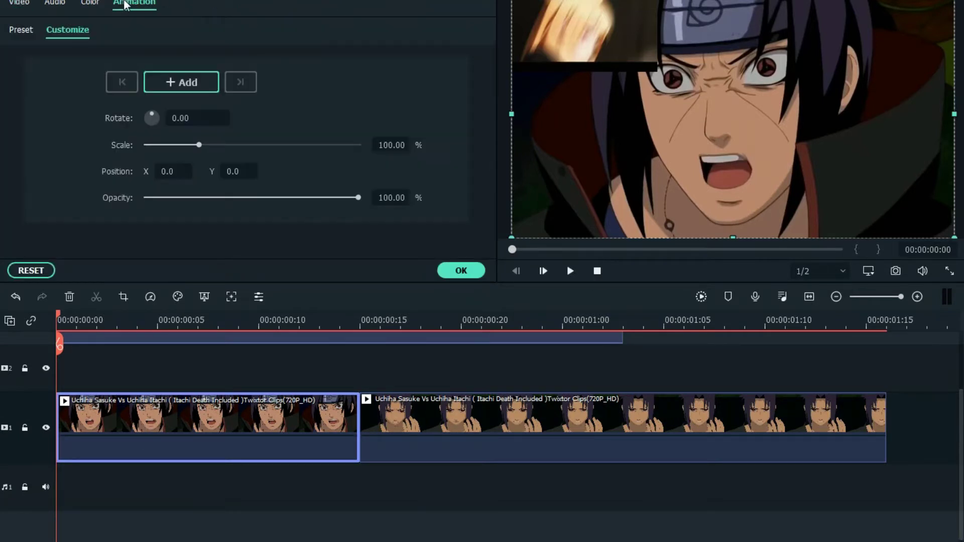
click(16, 31)
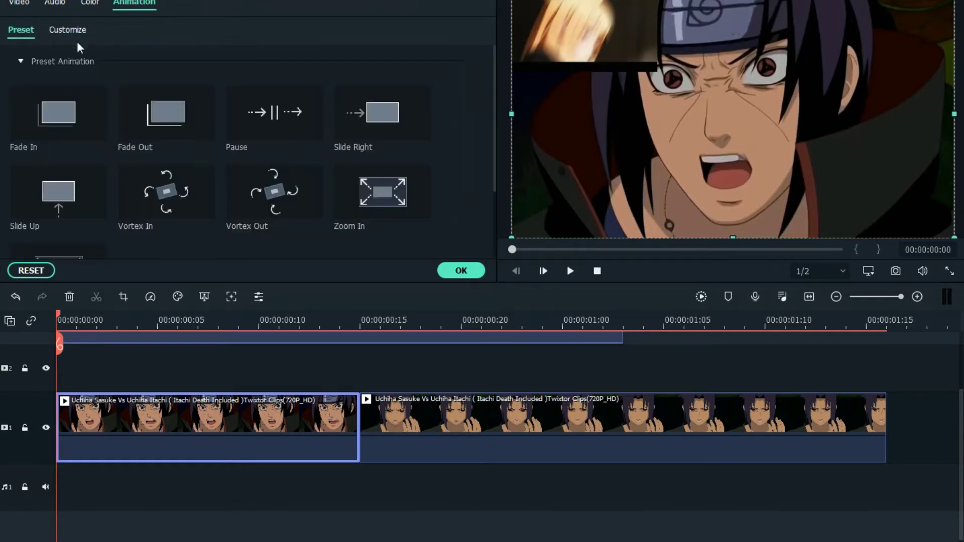
click(71, 34)
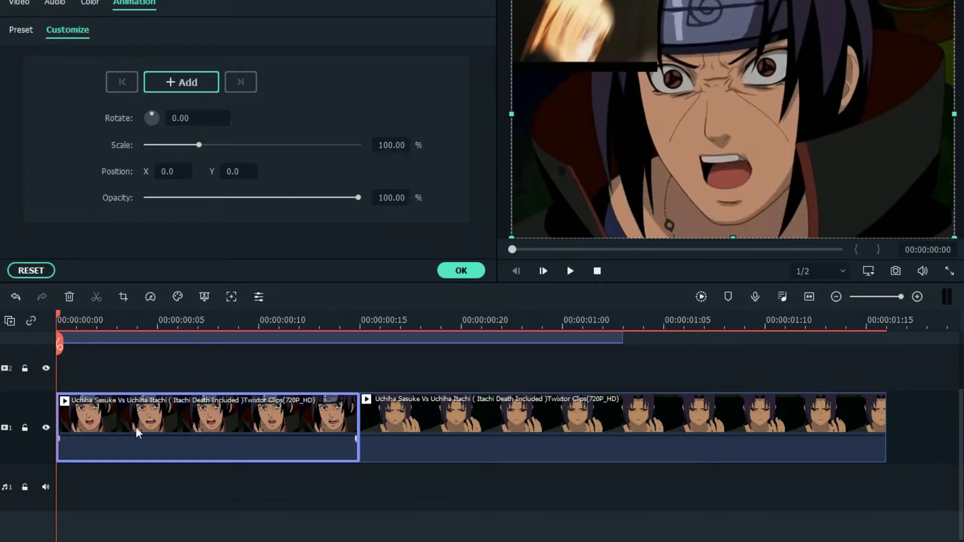
click(180, 82)
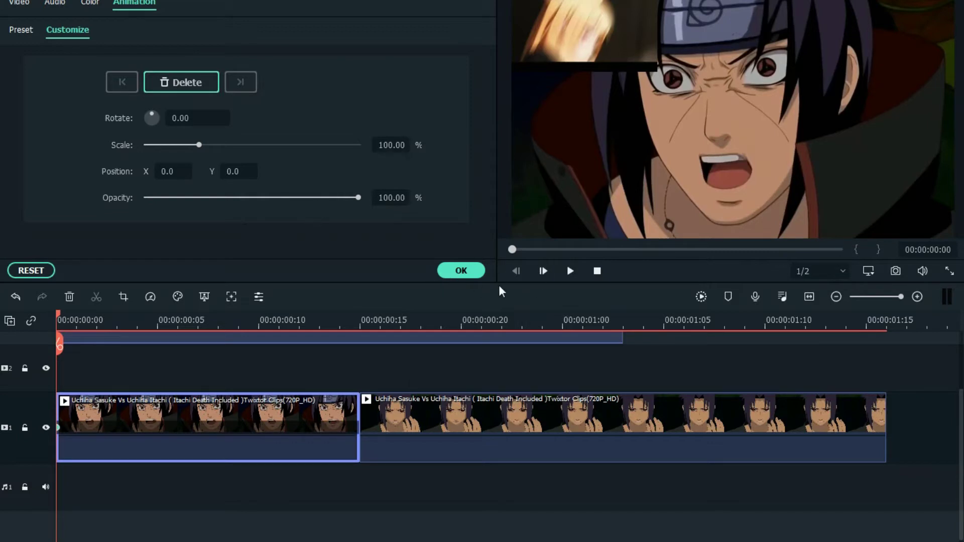
double_click(388, 145)
text(150)
key(Return)
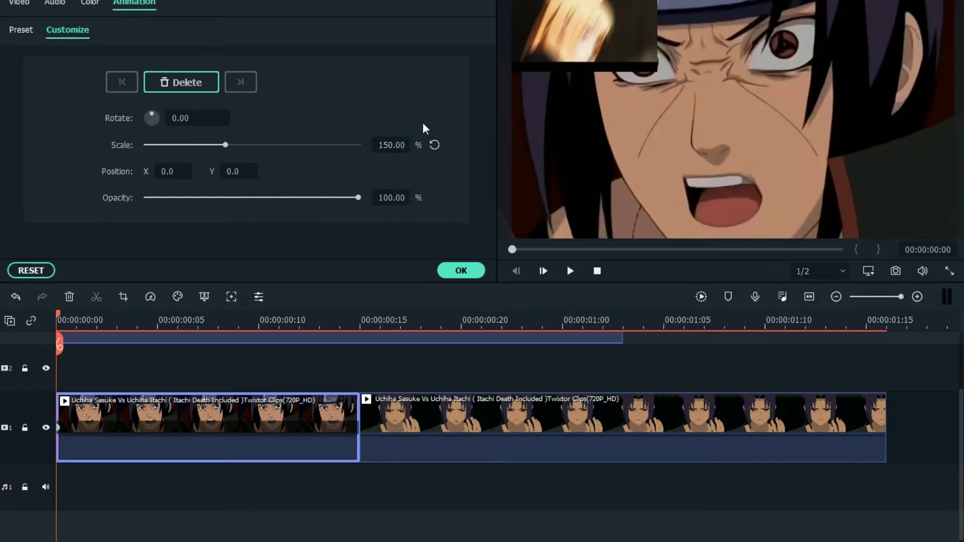
Step: Set the rotation of the clip's starting keyframe to 6.00
drag(154, 116, 152, 115)
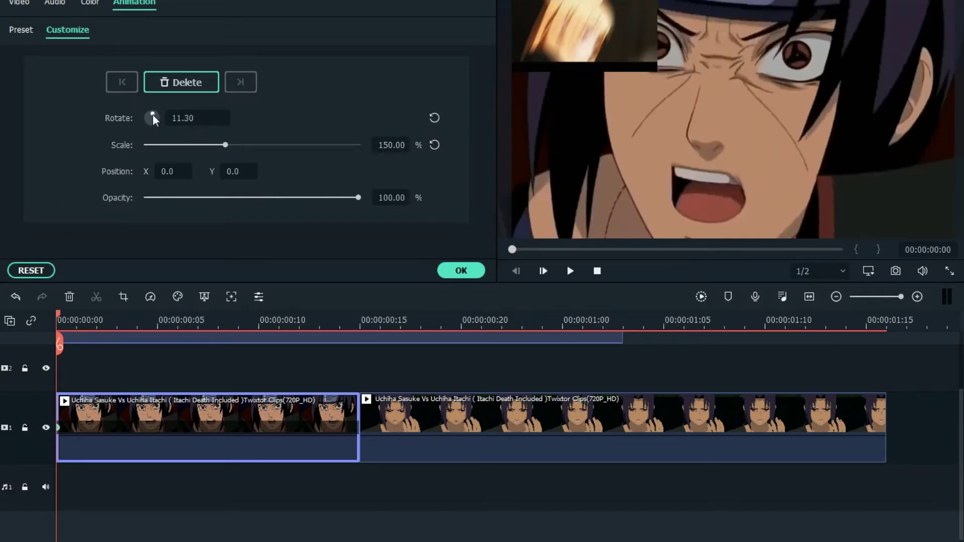
double_click(177, 117)
text(1)
key(BackSpace)
text(6)
click(194, 116)
key(BackSpace)
key(BackSpace)
text(0)
click(313, 103)
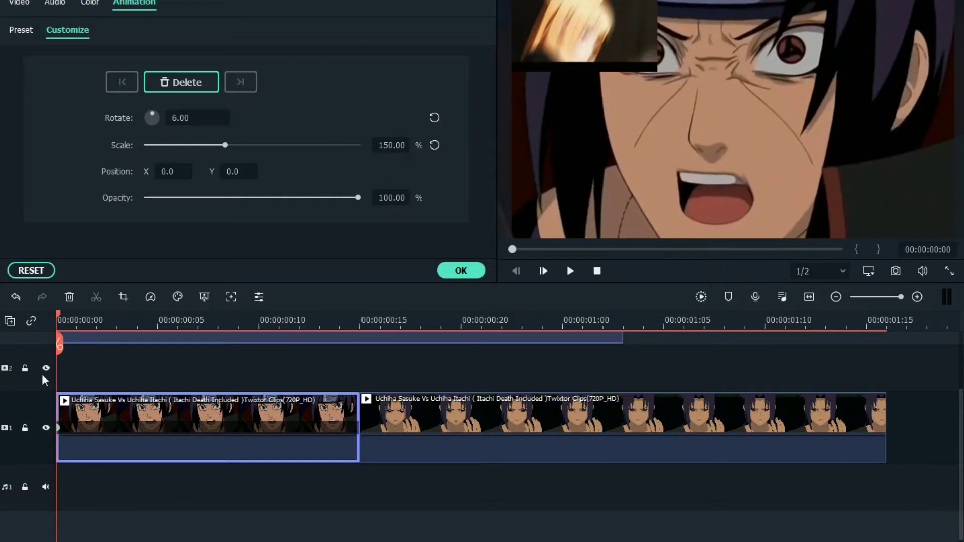
Step: Create a second keyframe at 00:00:00:05 by resetting the clip's rotation and scale to their defaults, and confirm the animation
drag(99, 319, 162, 321)
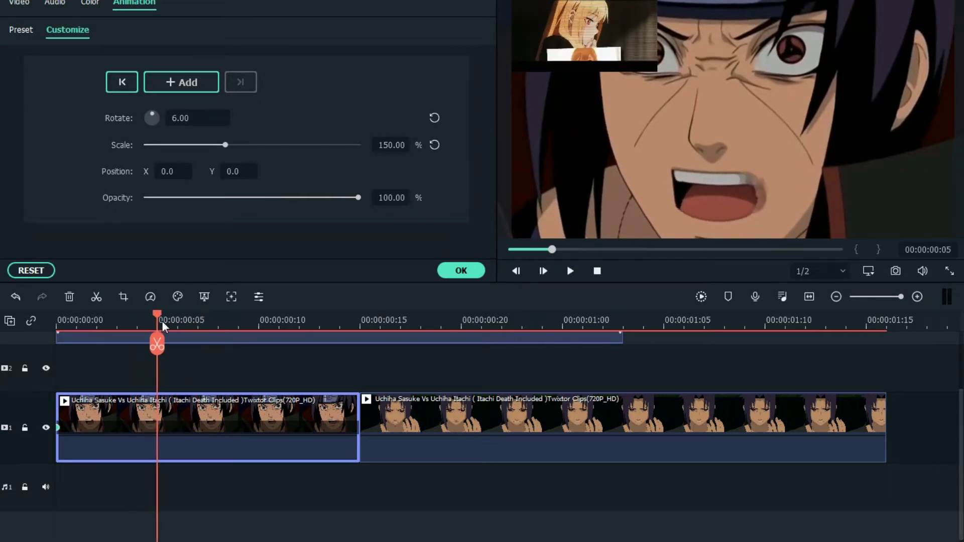
click(435, 118)
click(435, 146)
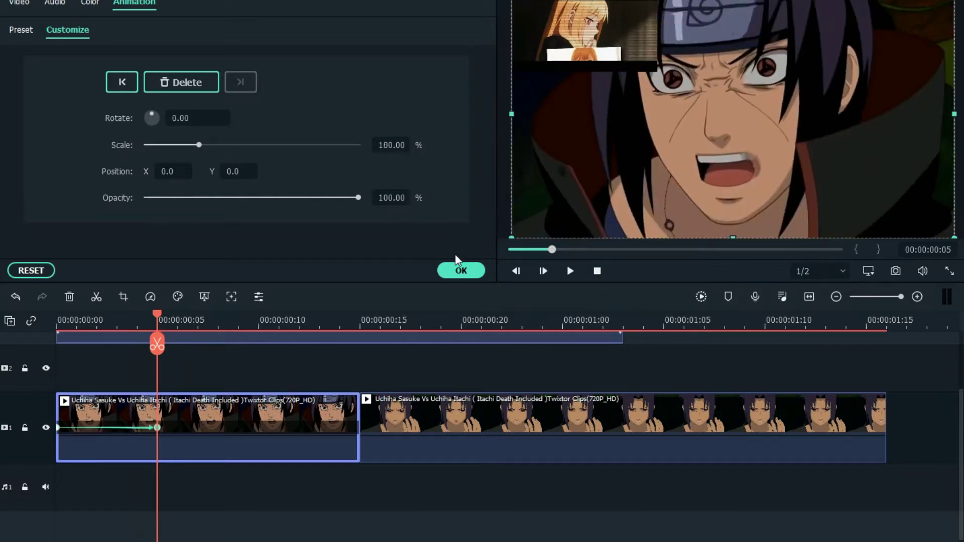
click(454, 270)
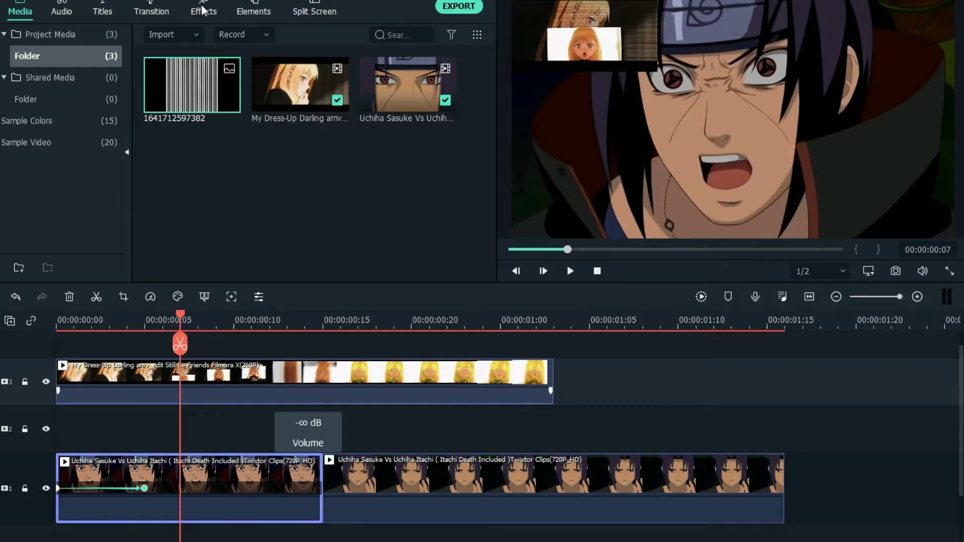
Step: Add the favourite effect Sideways 2 to track 2 at the start of the timeline and play it back
click(203, 11)
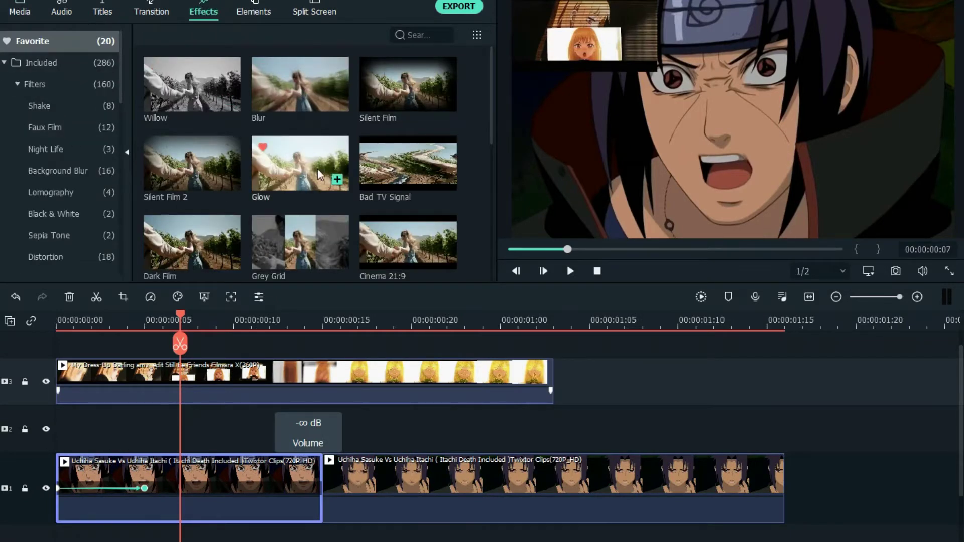
scroll(302, 166, down, 5)
mouse_move(152, 191)
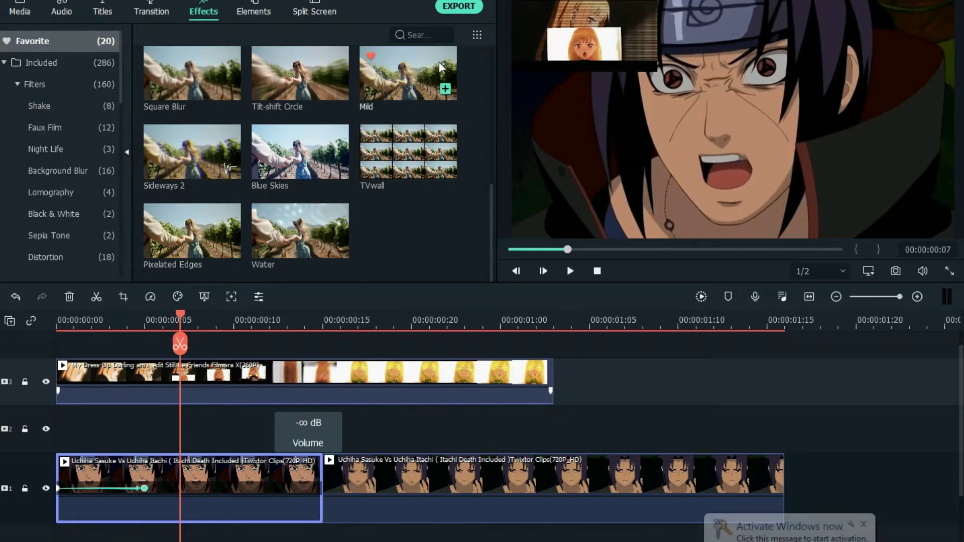
click(42, 69)
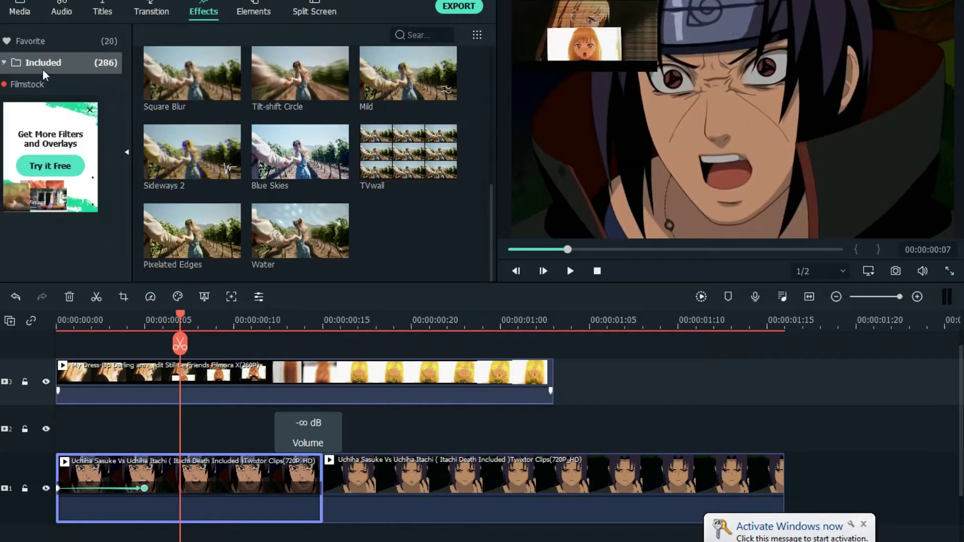
click(80, 47)
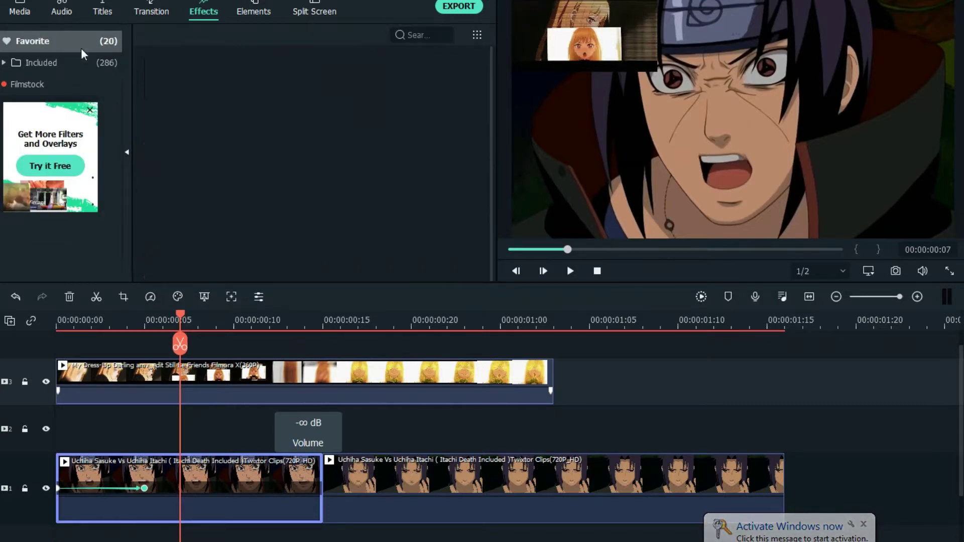
scroll(263, 160, down, 5)
drag(274, 241, 50, 424)
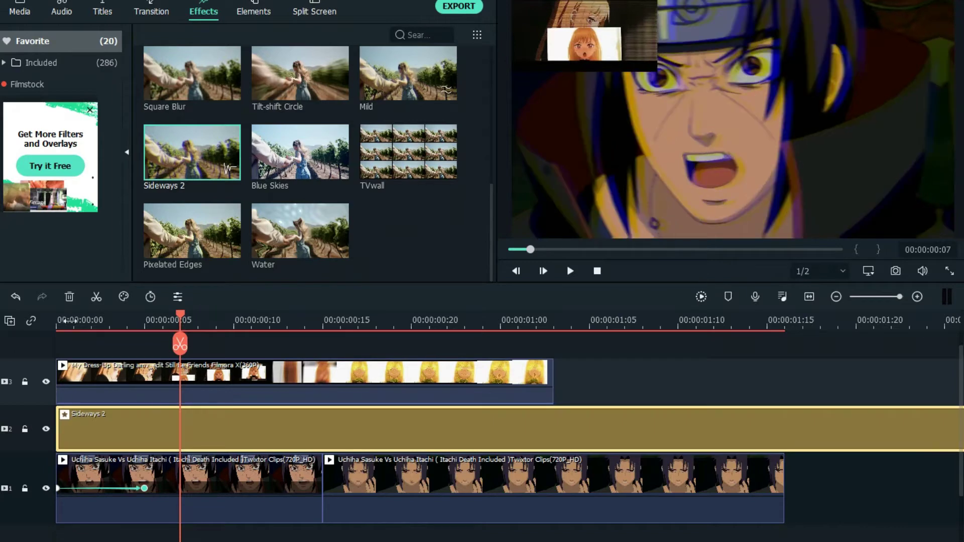
click(63, 324)
click(569, 271)
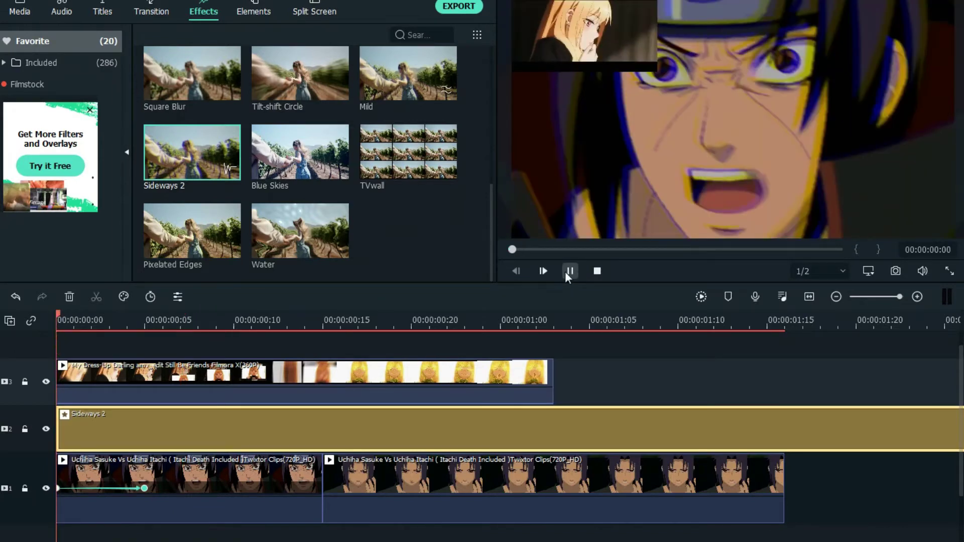
Step: Split the Sideways 2 effect at 00:00:00:03 and delete the part after the cut
drag(303, 314, 114, 333)
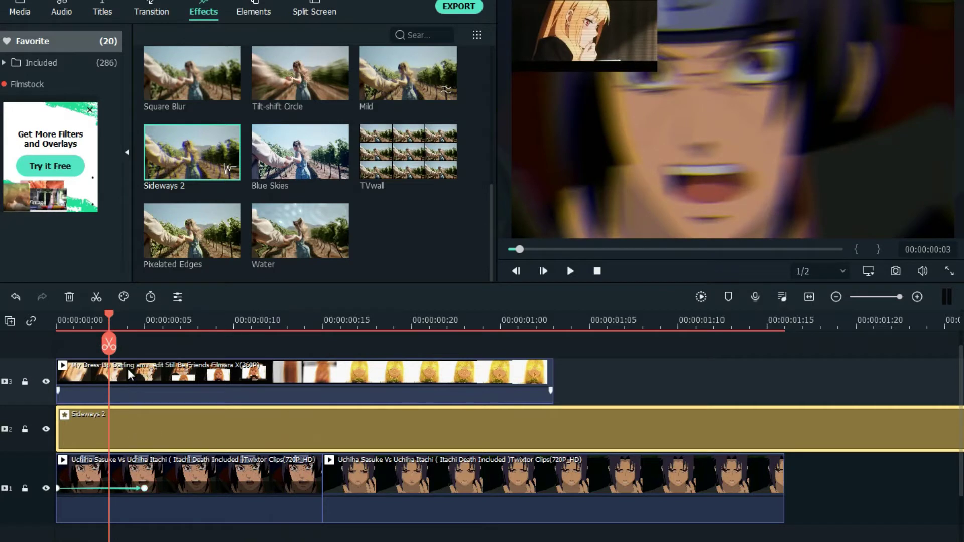
click(109, 343)
click(70, 301)
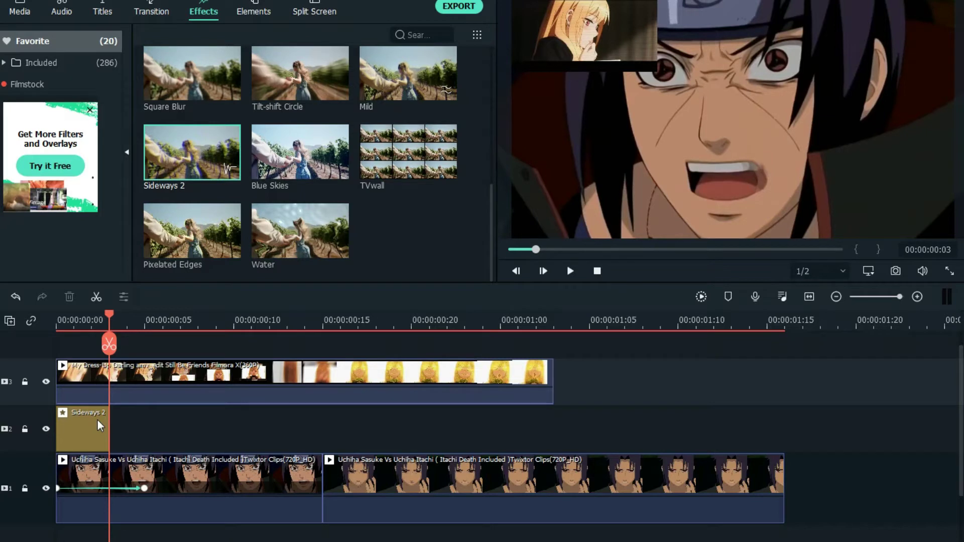
Step: In the Sideways 2 effect's settings, set Position Y to 1.00 and Position X to 0.80
double_click(98, 419)
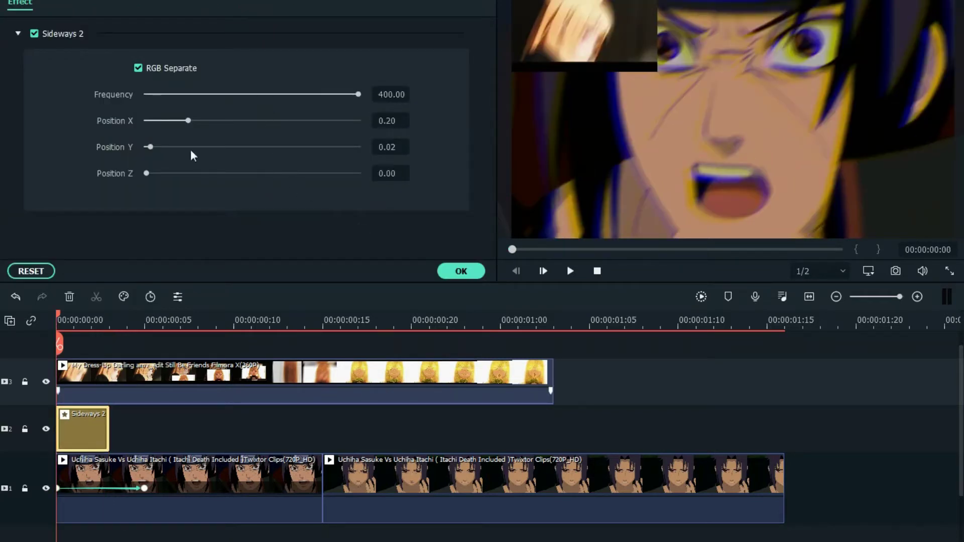
drag(150, 147, 535, 151)
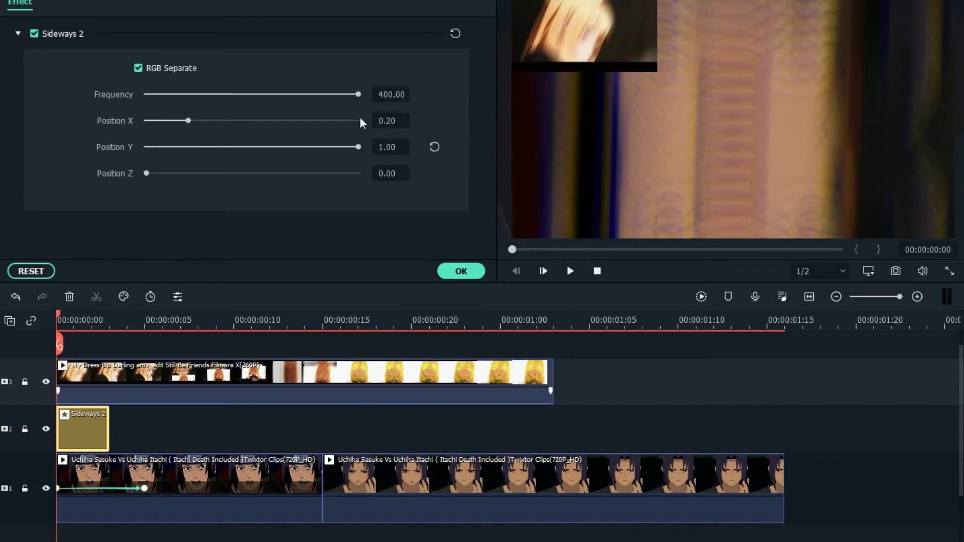
double_click(394, 120)
text(0.0)
text(0)
key(Return)
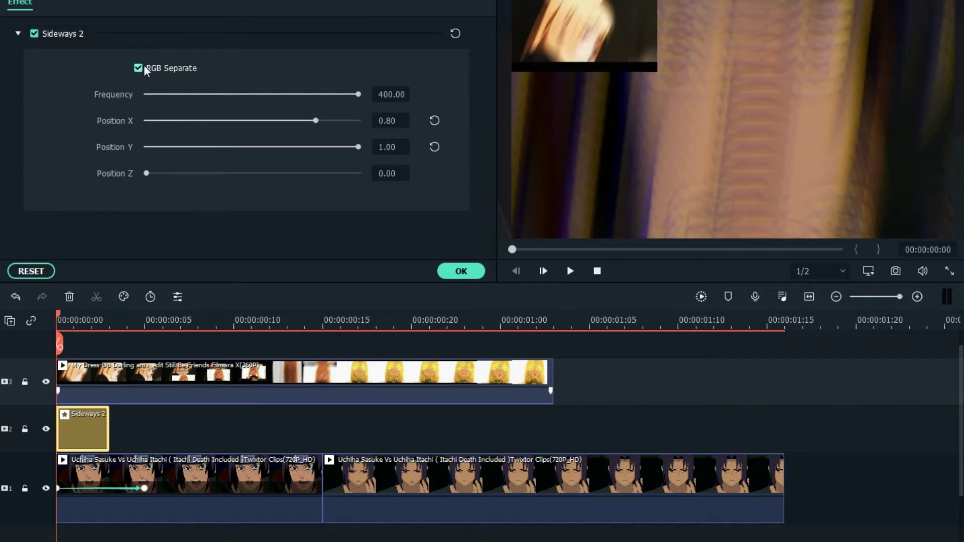
Step: Turn off RGB Separate for the Sideways 2 effect and confirm its settings
click(139, 70)
click(139, 70)
click(473, 271)
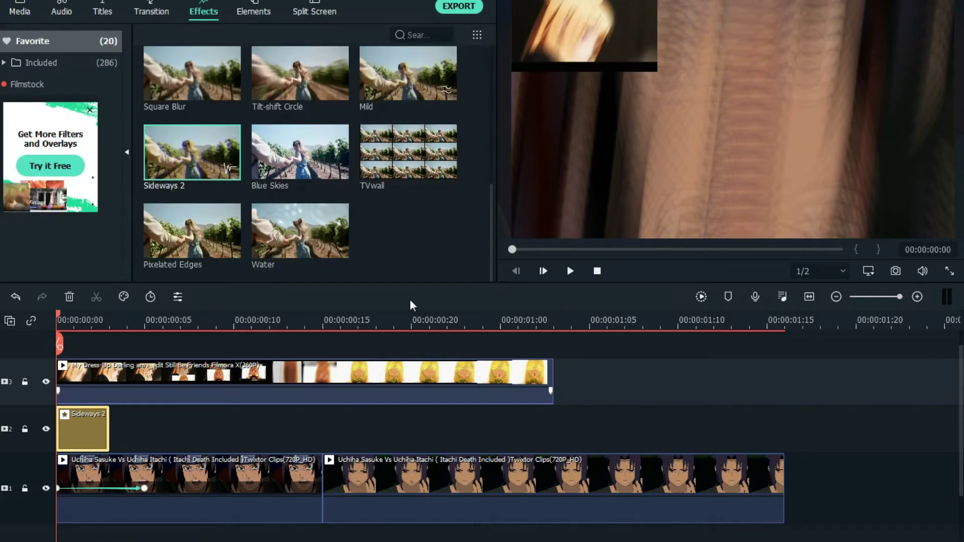
Step: Shorten the Sideways 2 effect on track 2 so it ends at 00:00:00:02
scroll(437, 315, up, 1)
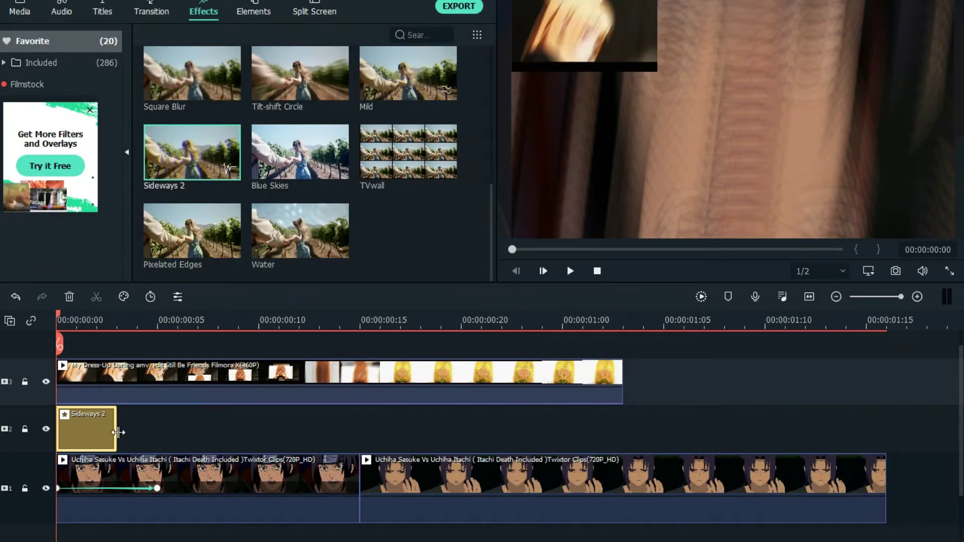
mouse_move(117, 425)
mouse_down()
mouse_move(101, 425)
mouse_move(118, 424)
mouse_up()
drag(64, 314, 74, 332)
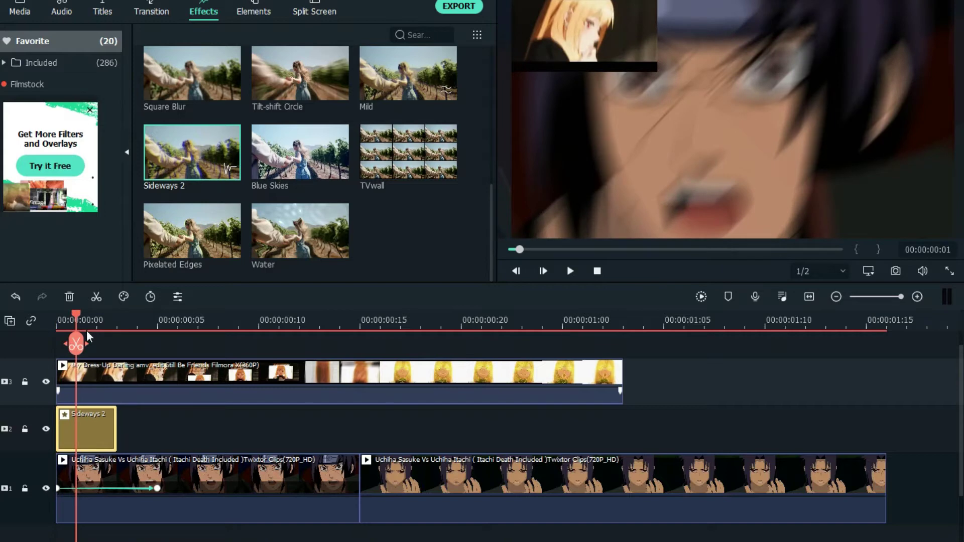
drag(118, 417, 96, 417)
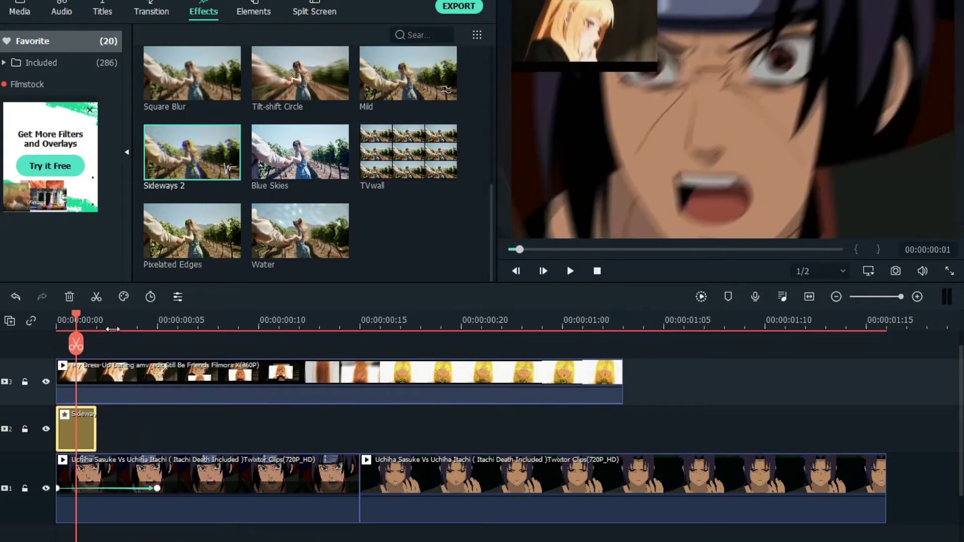
Step: Scrub through the opening frames to check the shortened effect from the start up to its end
drag(74, 311, 11, 346)
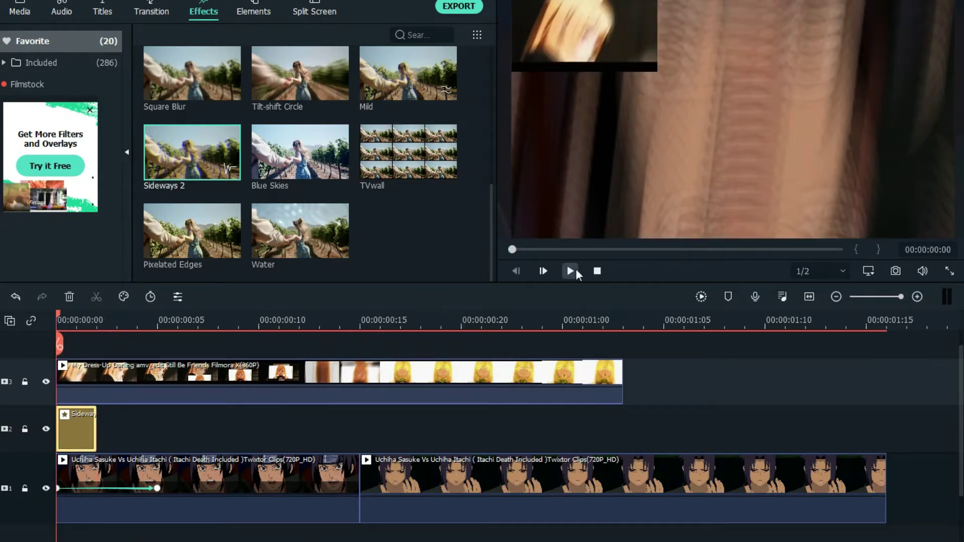
click(98, 325)
drag(98, 326, 71, 327)
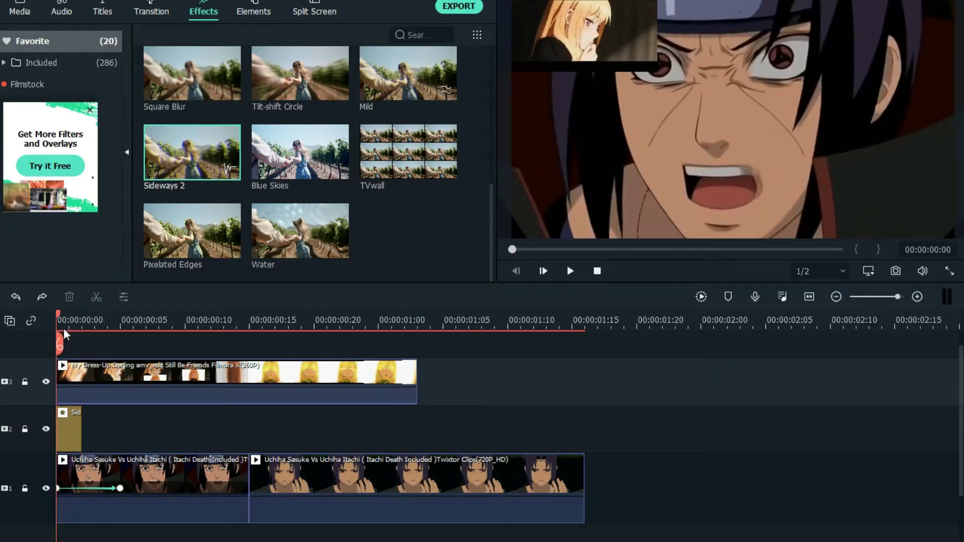
click(82, 334)
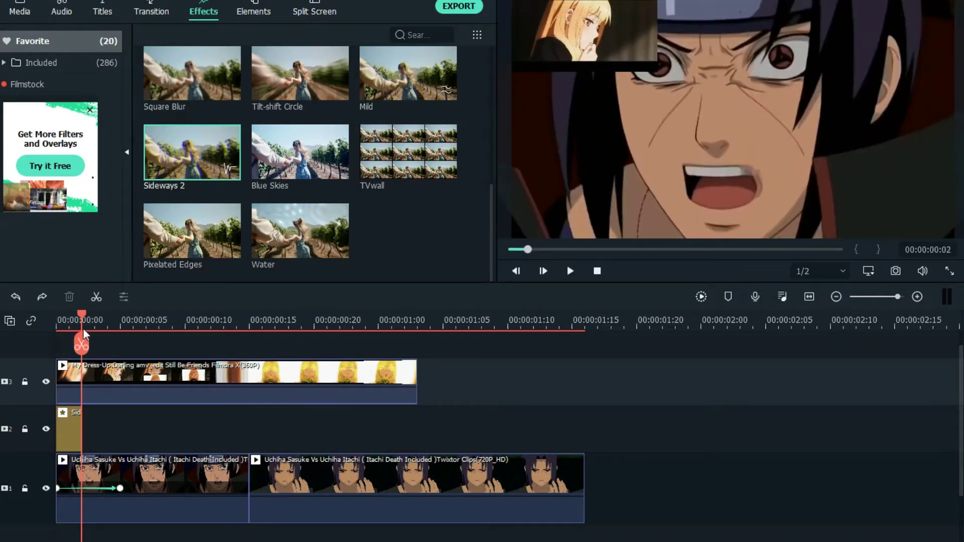
Step: Move the My Dress-Up Darling clip up one track to free track 3, and bring up the project media
scroll(205, 397, up, 1)
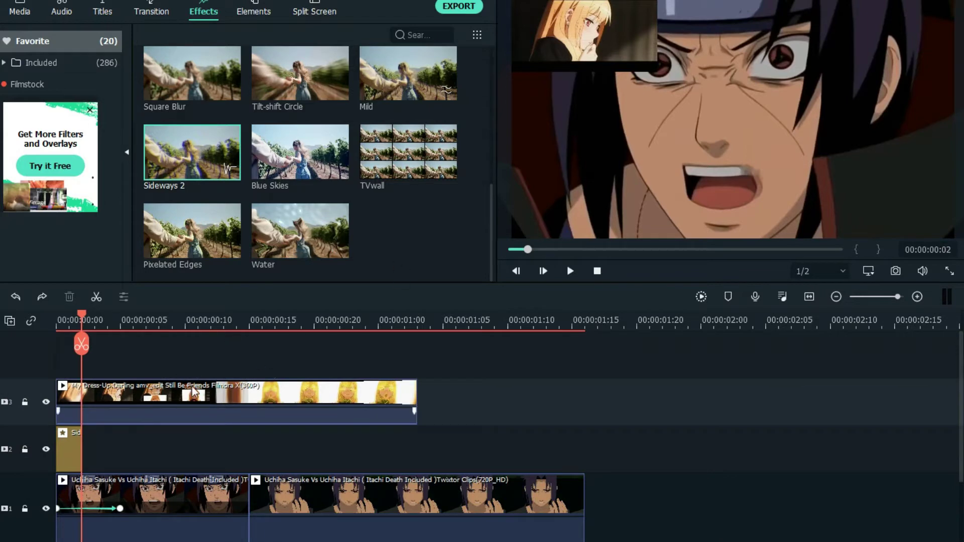
scroll(161, 419, down, 4)
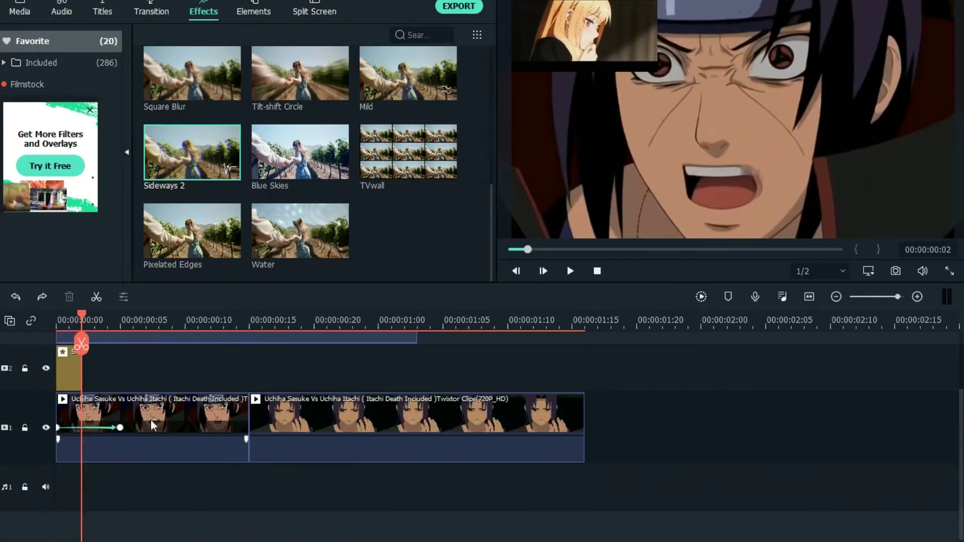
scroll(211, 382, up, 3)
drag(211, 382, 146, 318)
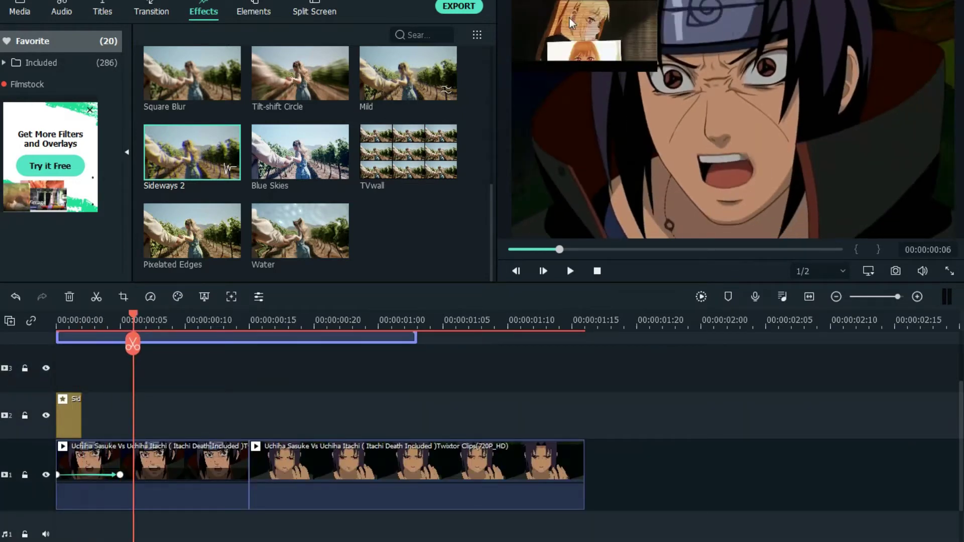
click(28, 11)
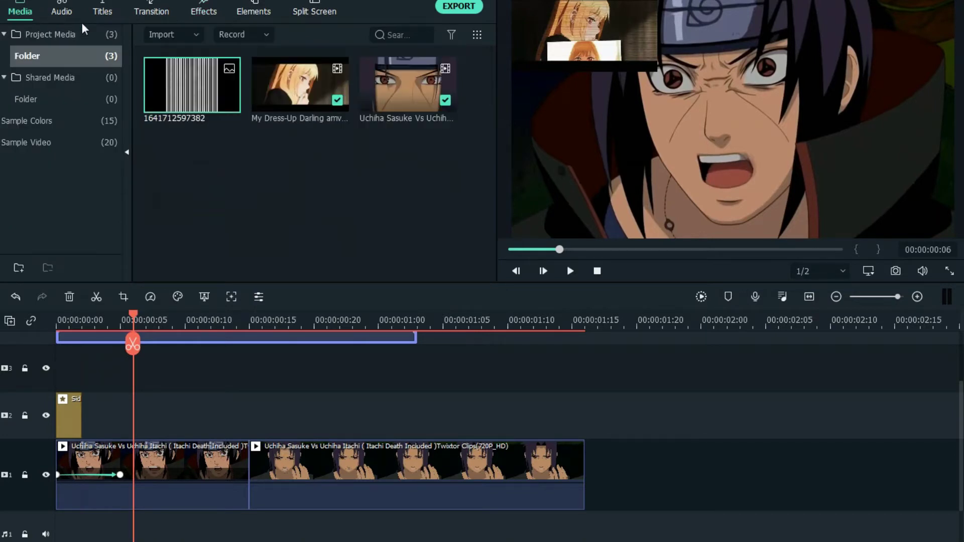
drag(200, 98, 29, 390)
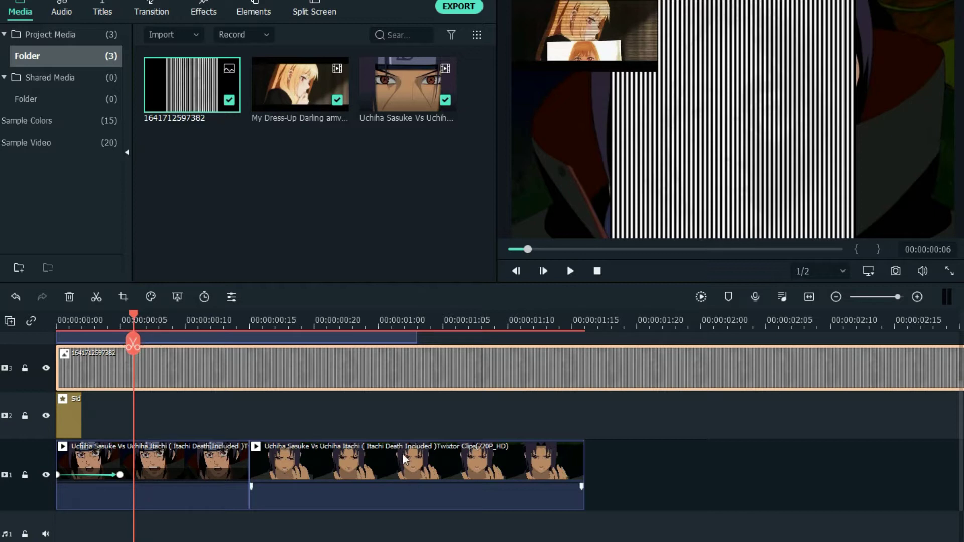
drag(131, 321, 82, 325)
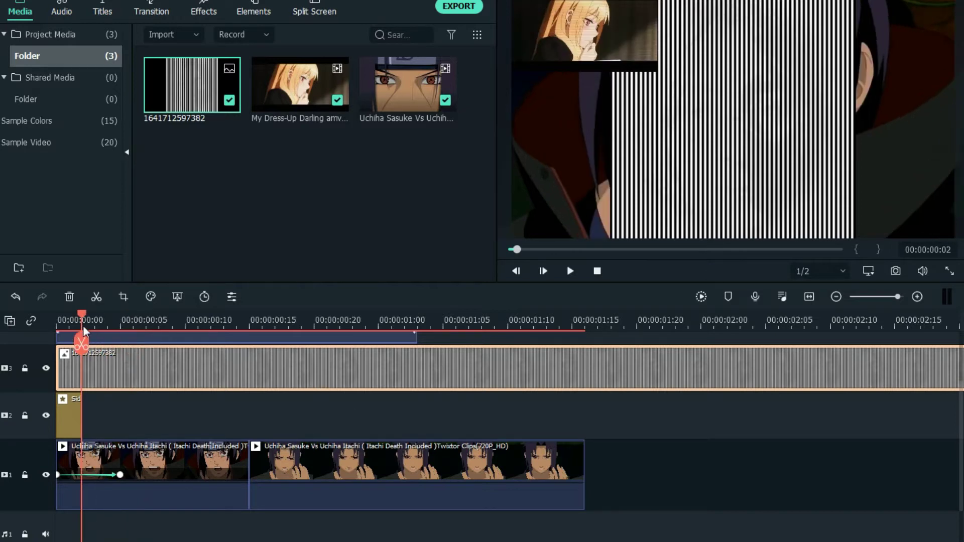
double_click(153, 362)
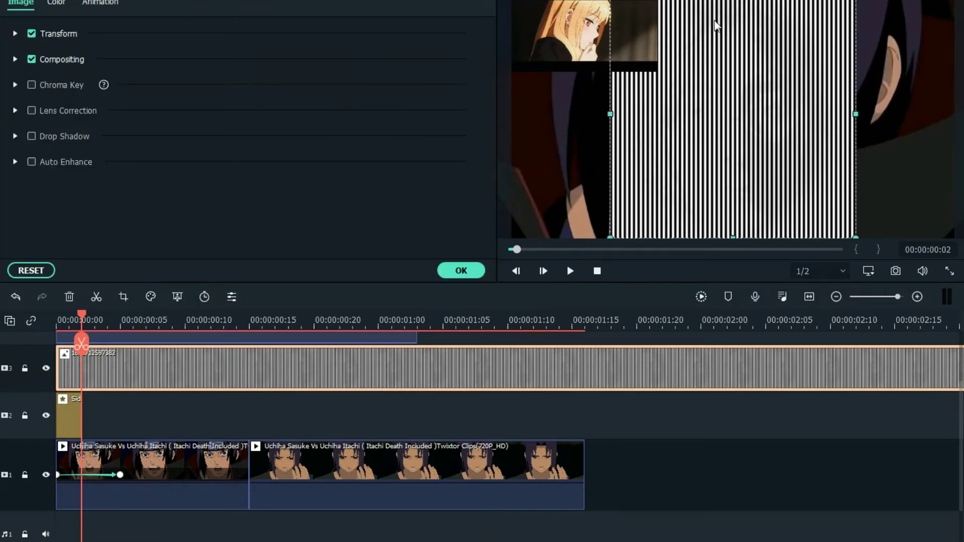
drag(734, 24, 939, 160)
mouse_move(773, 132)
mouse_down()
mouse_move(771, 114)
mouse_move(771, 122)
mouse_up()
Step: Stretch the striped image in the preview until it covers the whole frame, and confirm its settings
drag(857, 114, 963, 114)
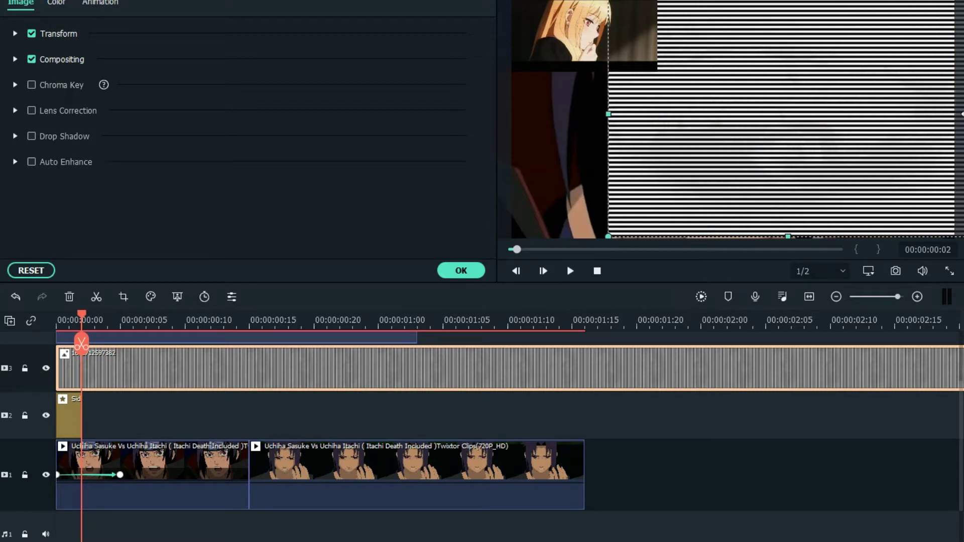
drag(608, 114, 482, 109)
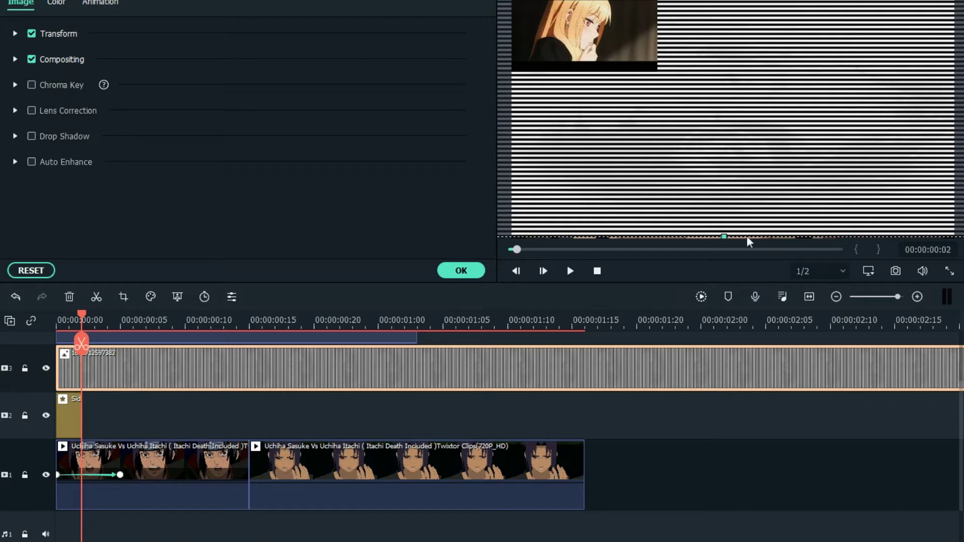
drag(724, 236, 723, 240)
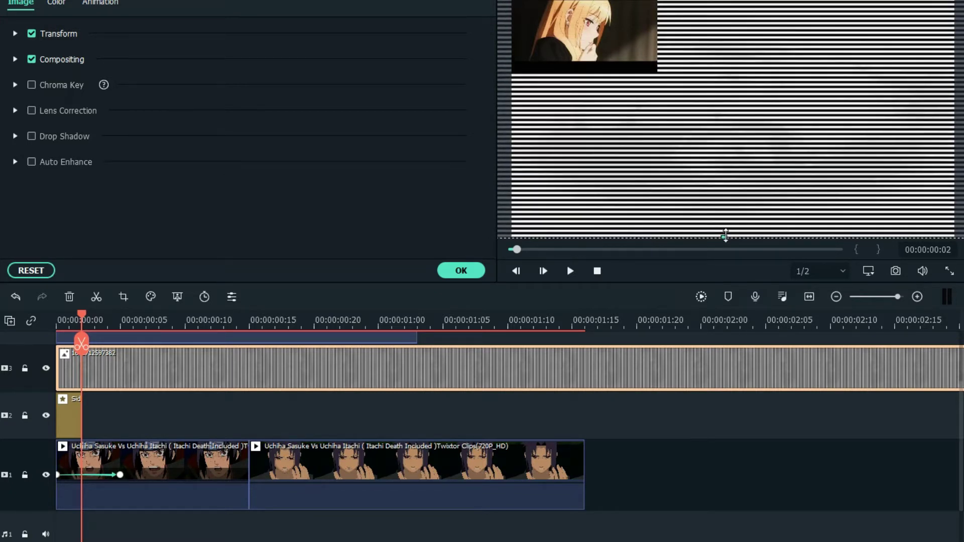
click(661, 466)
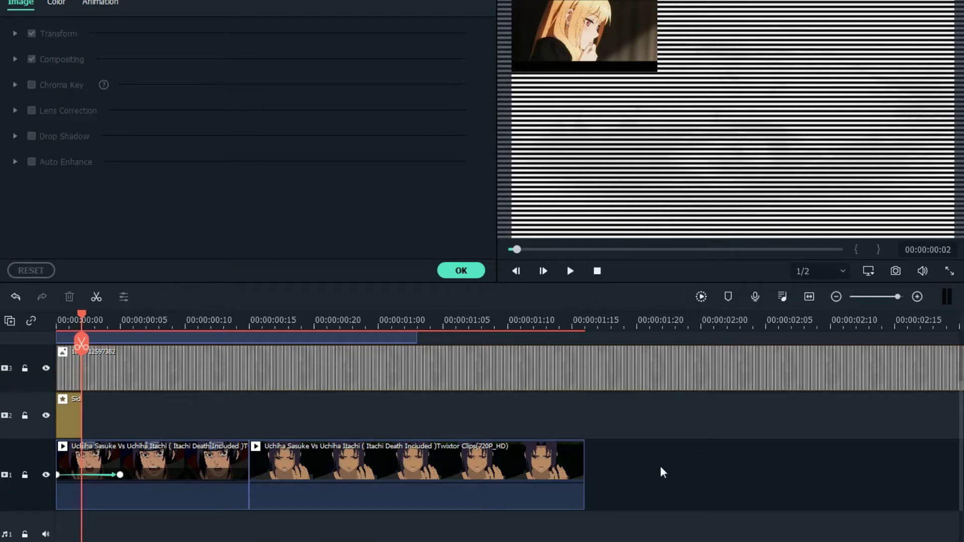
click(469, 271)
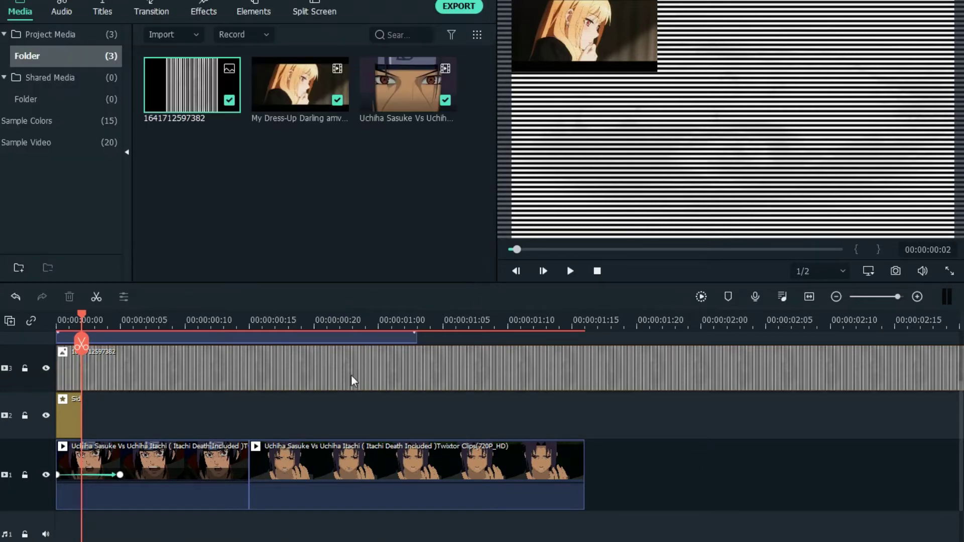
Step: Move the striped image along track 3 so that it starts at 00:00:00:03
click(267, 374)
drag(266, 374, 127, 389)
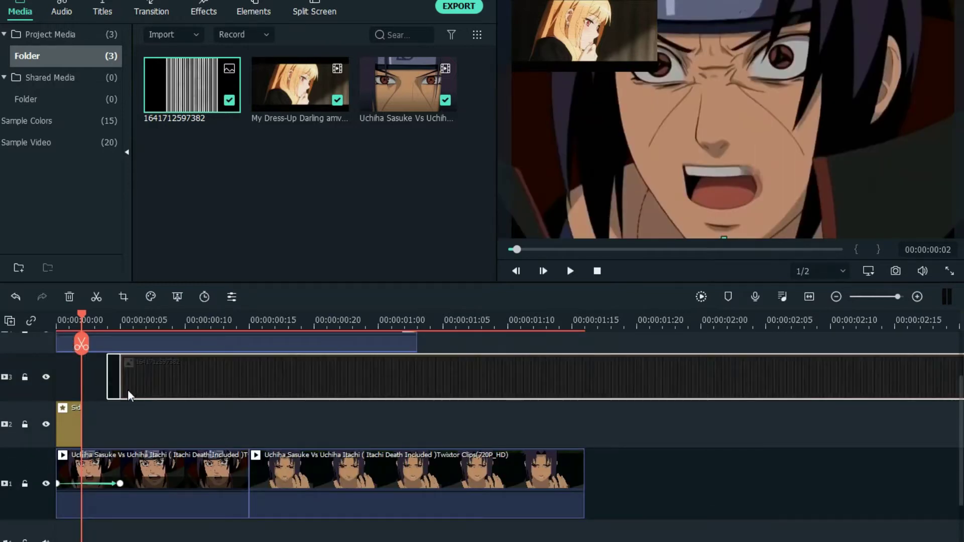
scroll(170, 376, up, 2)
click(134, 377)
scroll(197, 408, down, 2)
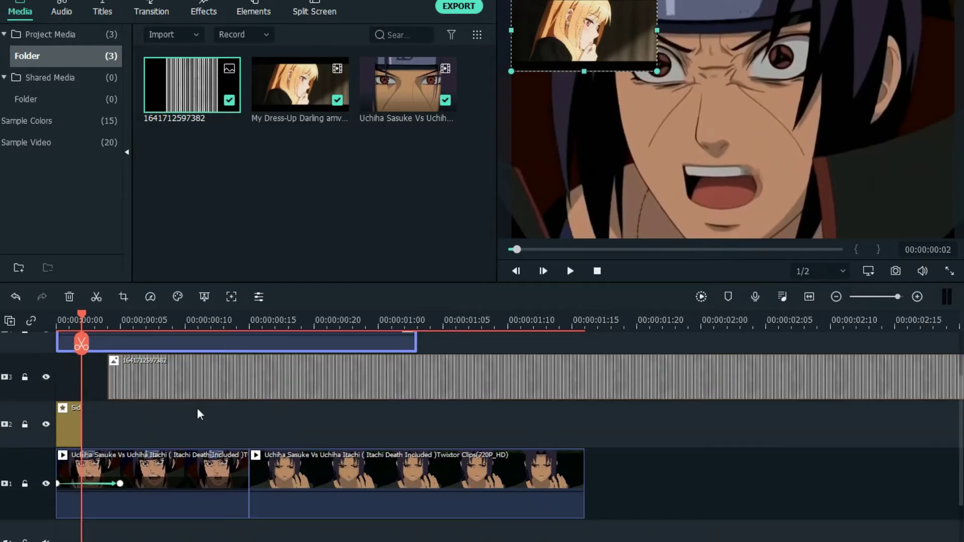
scroll(177, 370, up, 3)
scroll(125, 364, down, 2)
scroll(119, 373, up, 2)
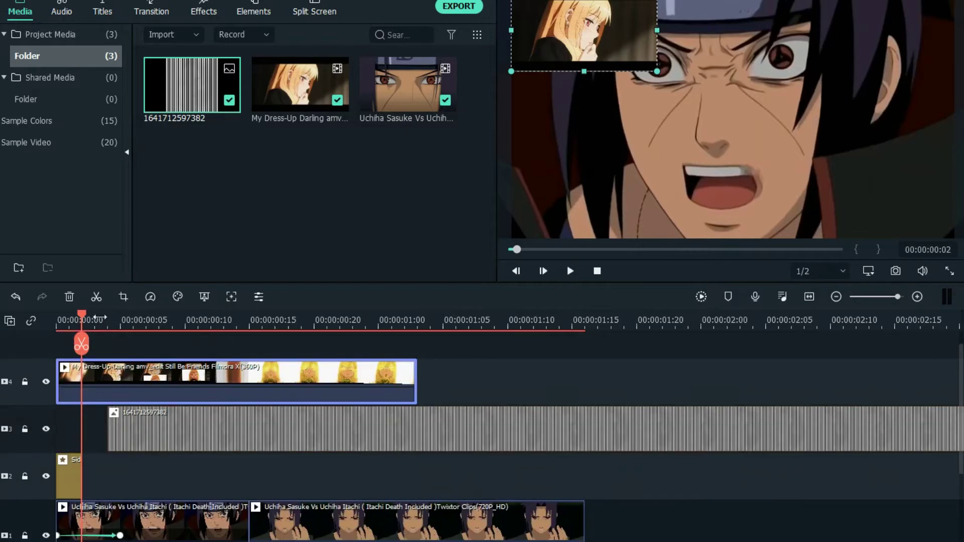
scroll(131, 396, up, 2)
scroll(145, 427, down, 2)
click(176, 427)
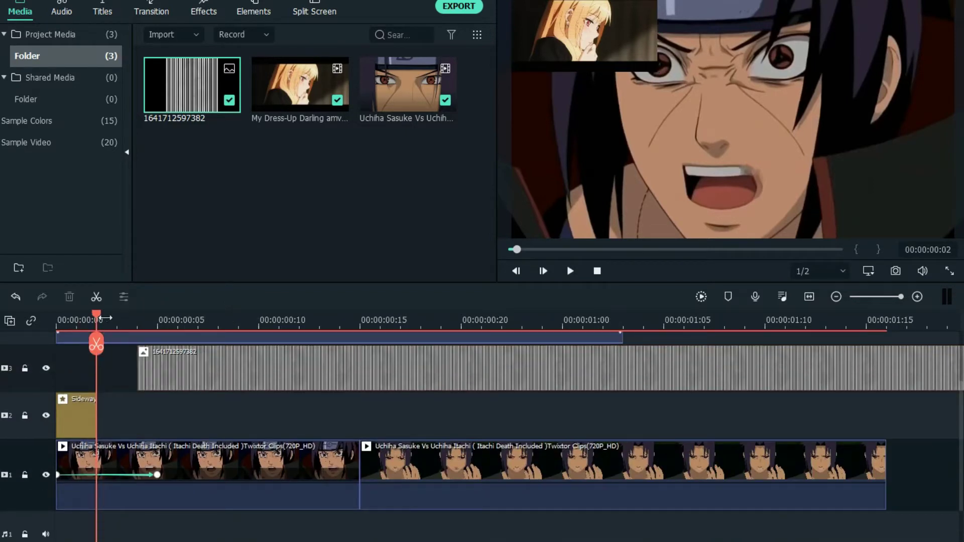
drag(98, 317, 127, 326)
drag(171, 378, 122, 369)
Step: Split the striped image at 00:00:00:15, where the first Uchiha Sasuke clip ends, and delete the remainder
drag(116, 316, 369, 351)
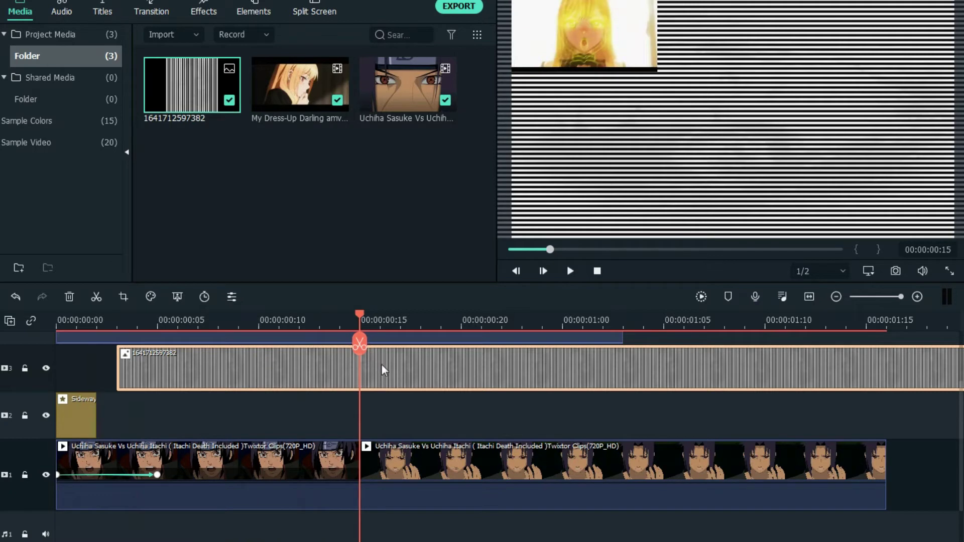
click(359, 344)
click(69, 297)
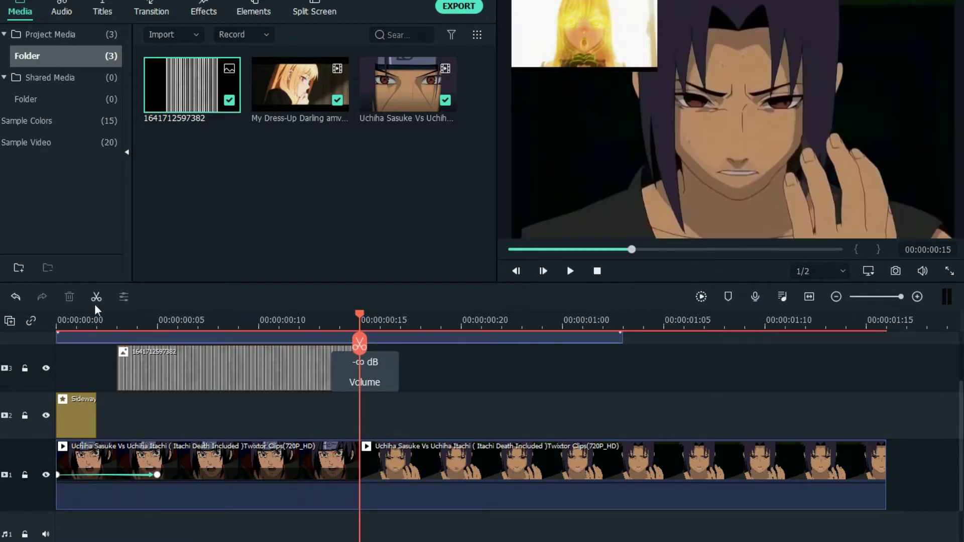
Step: Move the striped image down to track 2, keeping its start at 00:00:00:03
drag(270, 357, 260, 410)
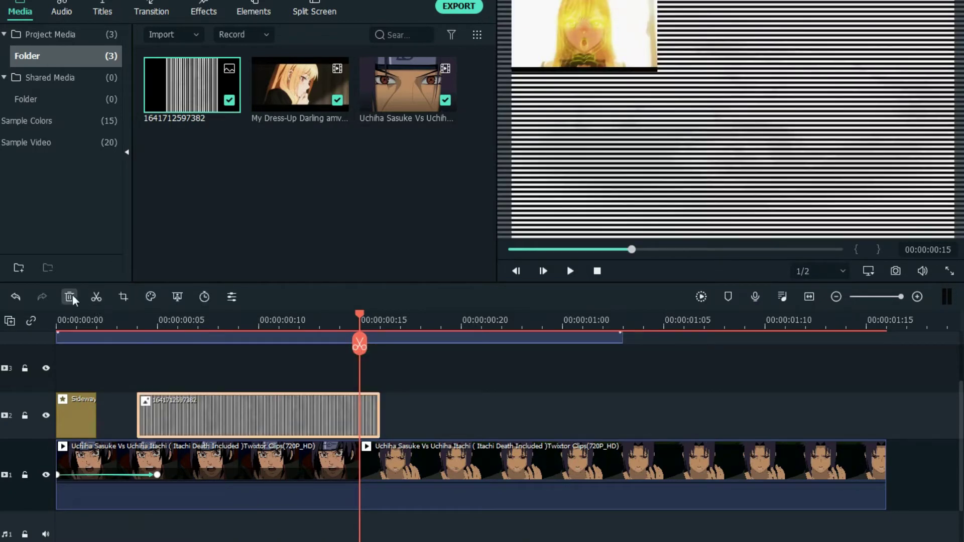
click(20, 295)
drag(176, 367, 174, 396)
Step: Set the striped image's blending mode to Multiply and confirm its settings
click(157, 327)
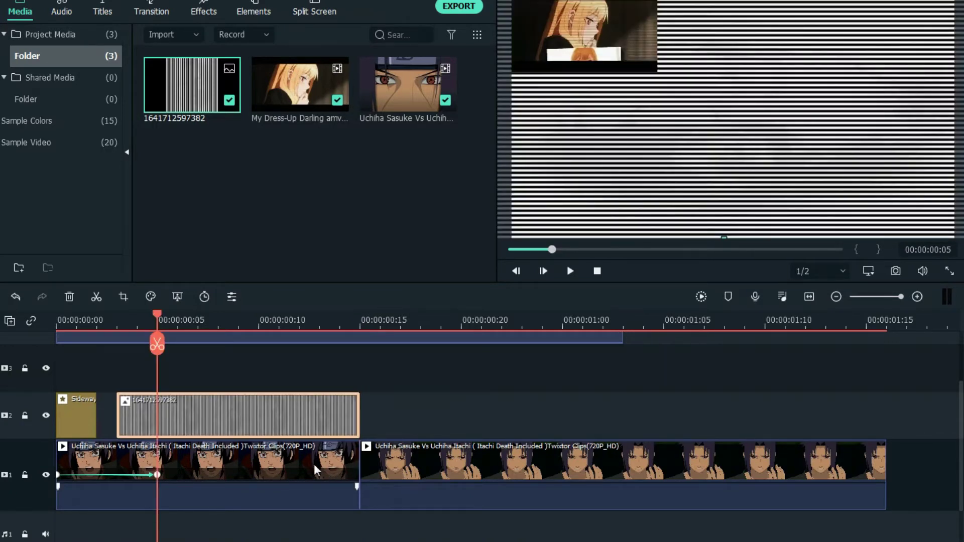
double_click(266, 412)
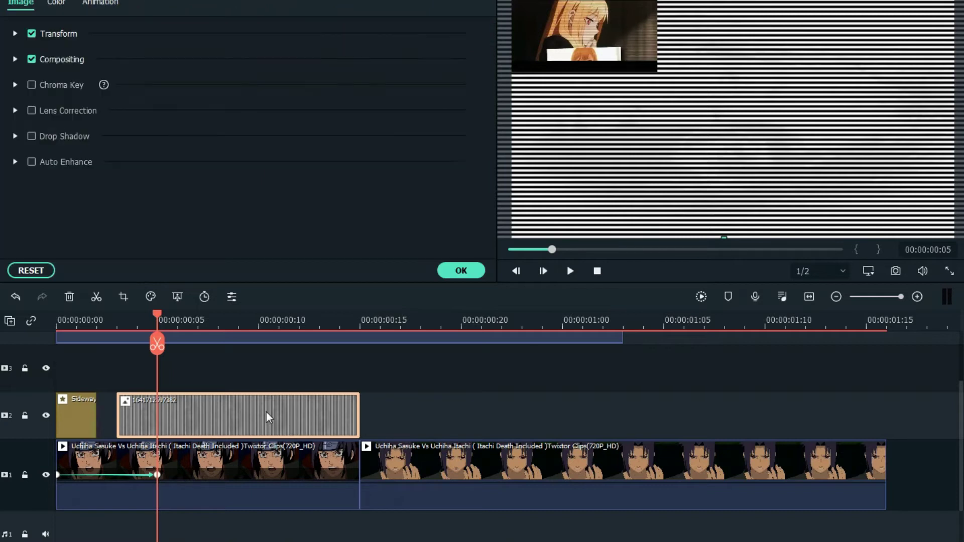
click(15, 60)
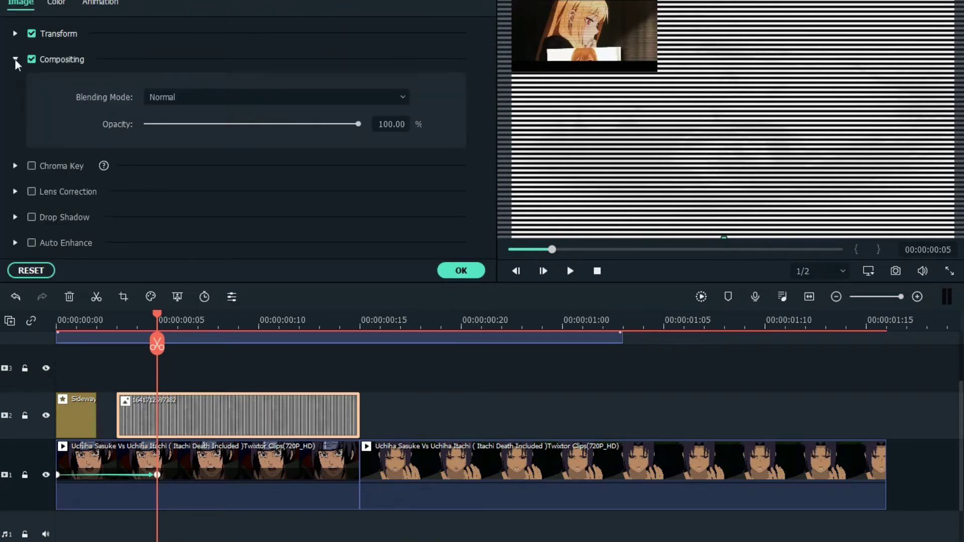
click(192, 97)
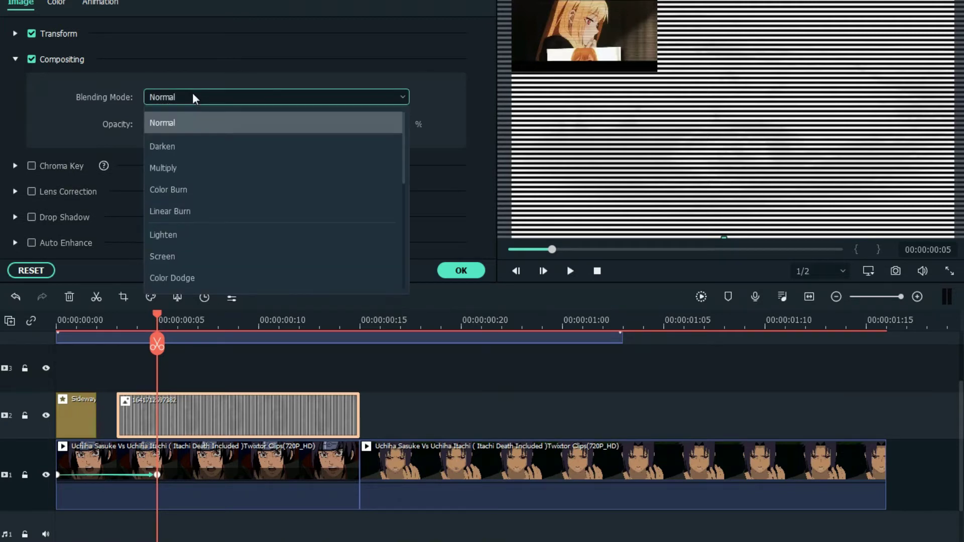
click(176, 168)
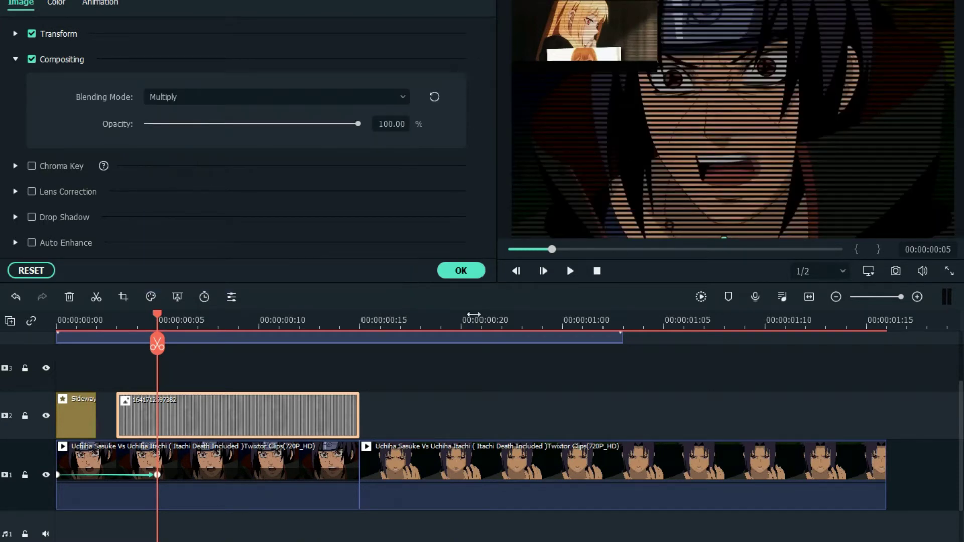
click(472, 271)
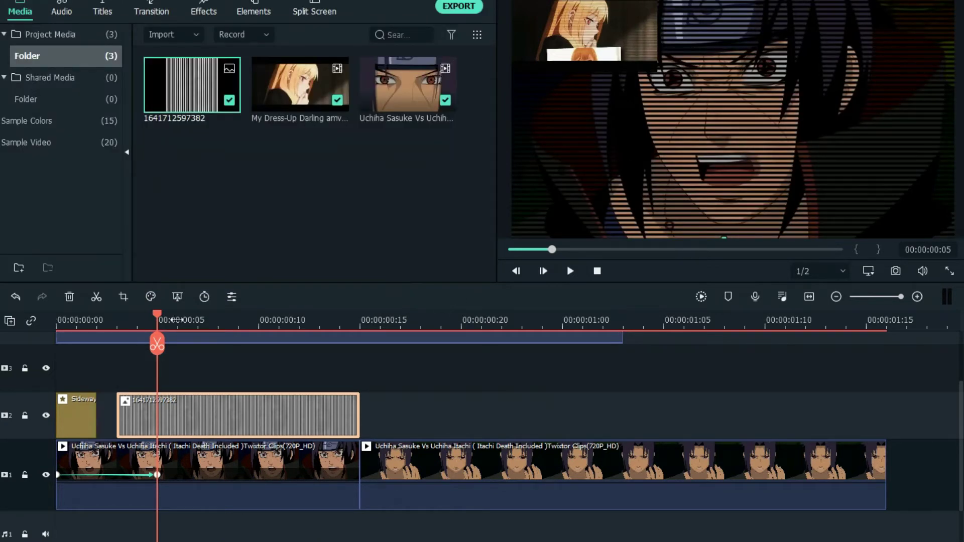
Step: Add a custom animation keyframe at the start of the striped image, 00:00:00:03, with opacity 0%
click(129, 321)
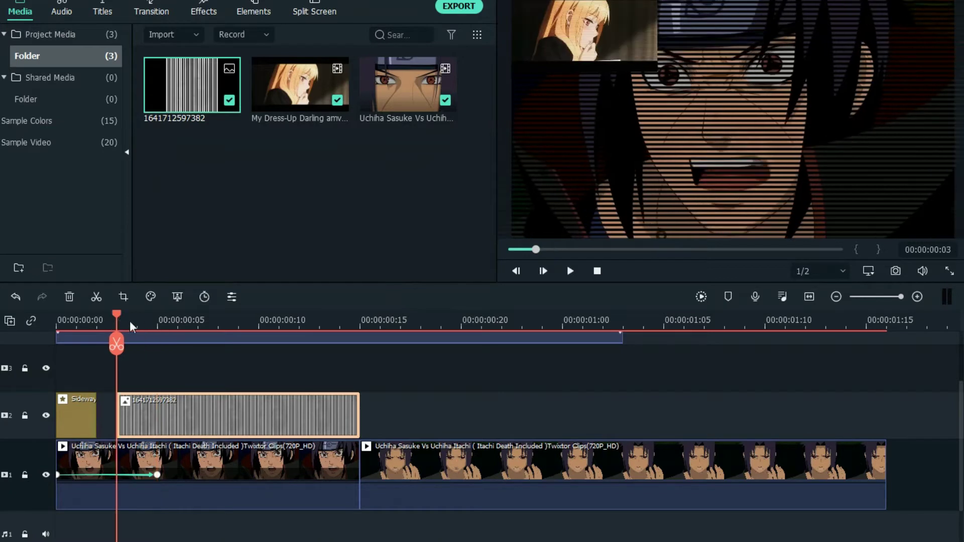
double_click(182, 402)
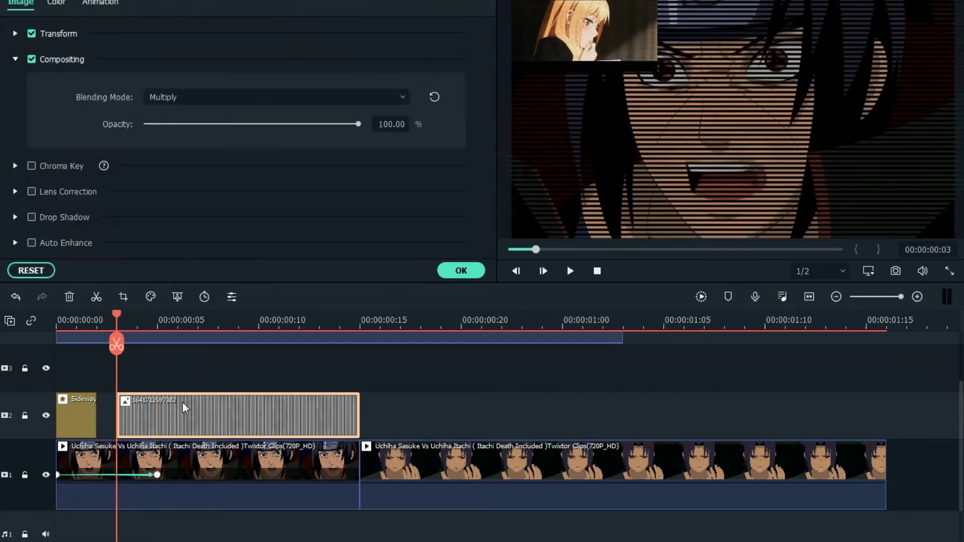
click(100, 3)
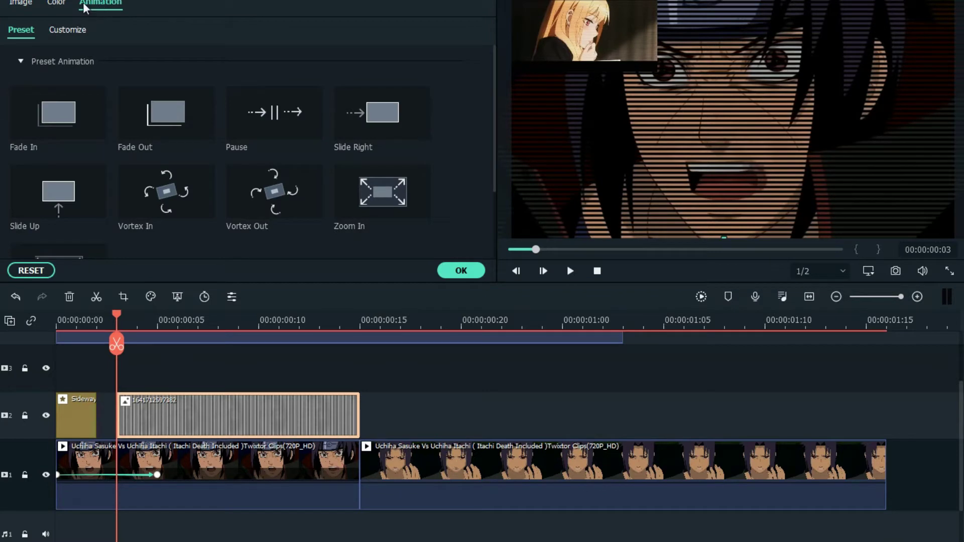
click(63, 31)
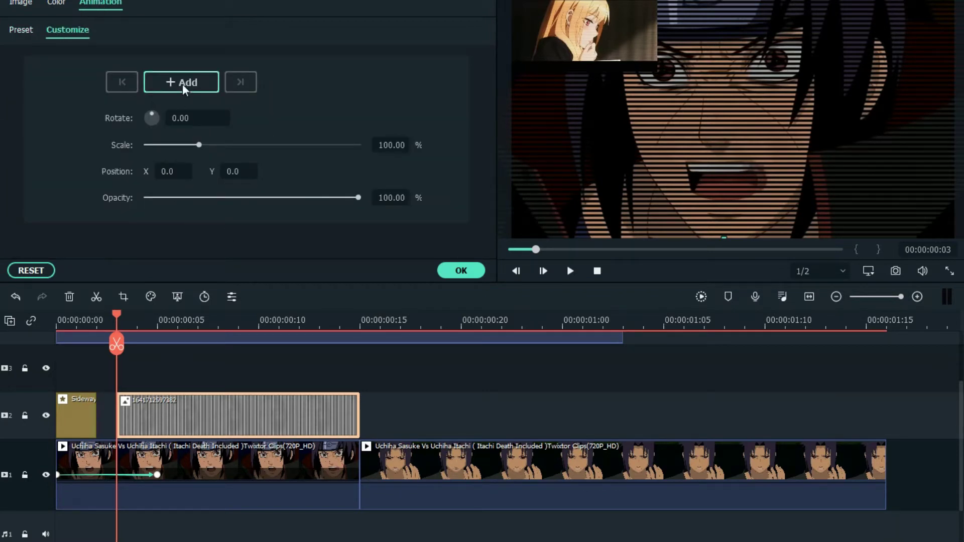
click(203, 91)
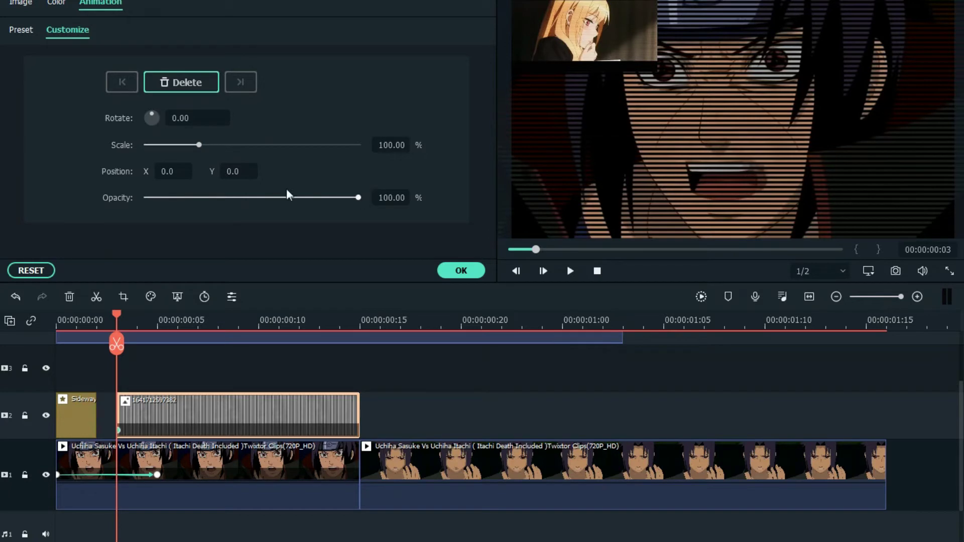
drag(286, 196, 4, 188)
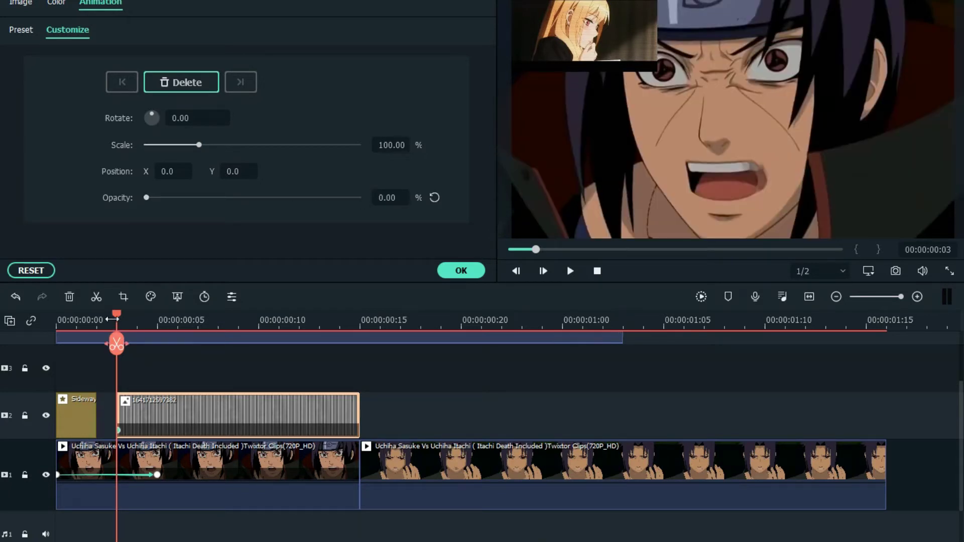
Step: Add a second keyframe with opacity 100% to the striped image, place it at the clip's end, and confirm
drag(116, 314, 163, 327)
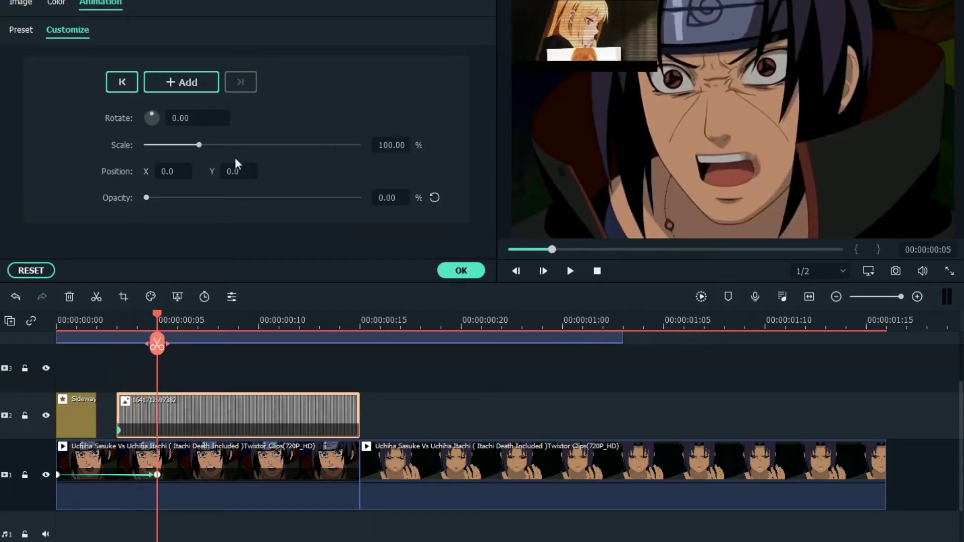
click(434, 197)
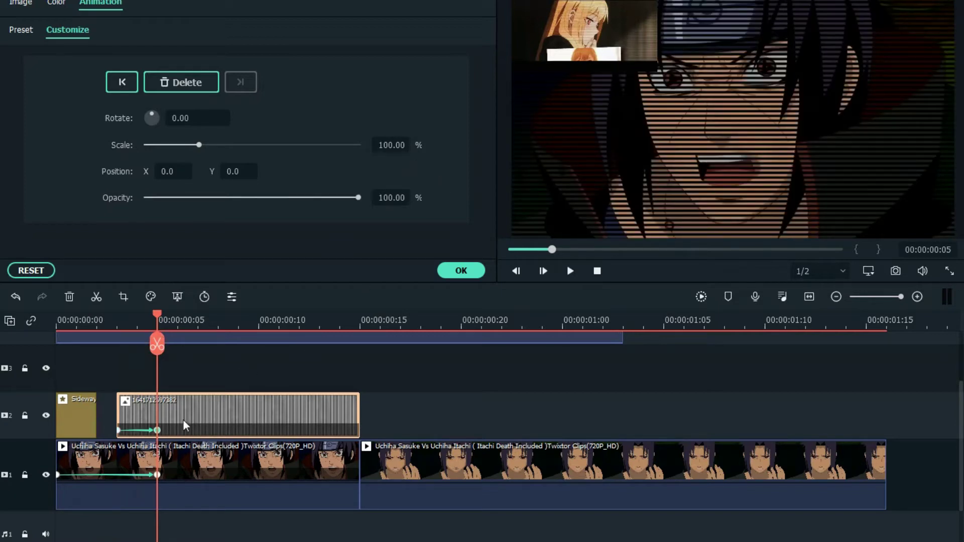
click(399, 450)
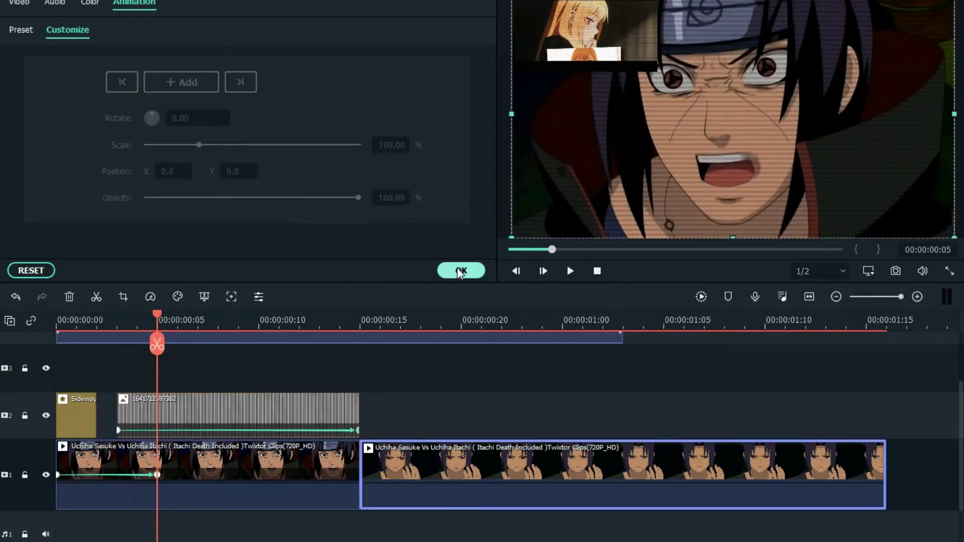
click(459, 271)
Step: Play the edit from the start to check the striped overlay's fade-in across the first clip
click(571, 271)
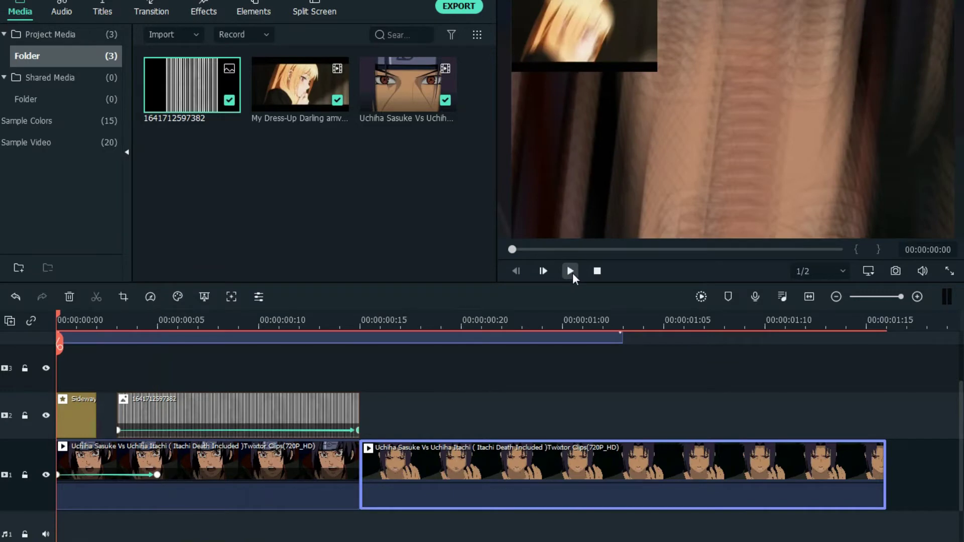
click(570, 271)
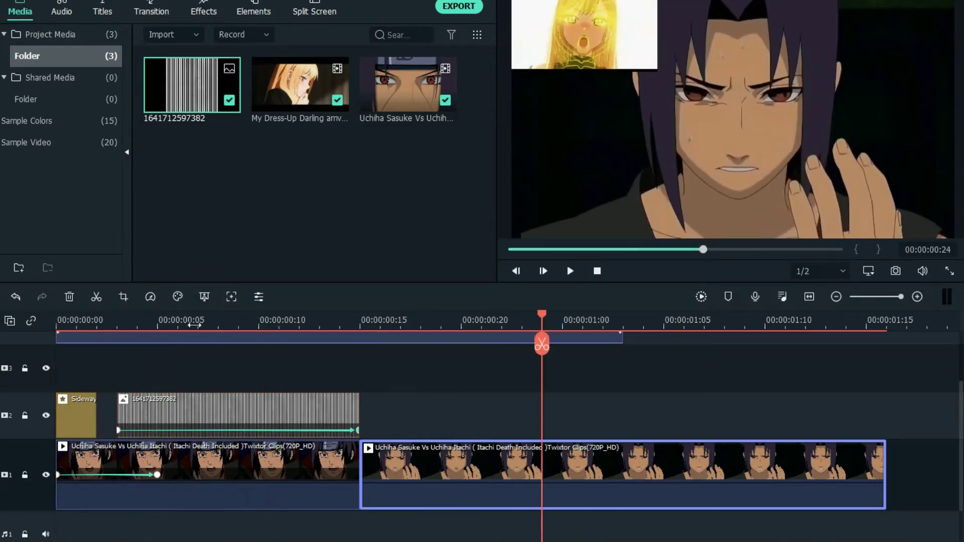
click(178, 324)
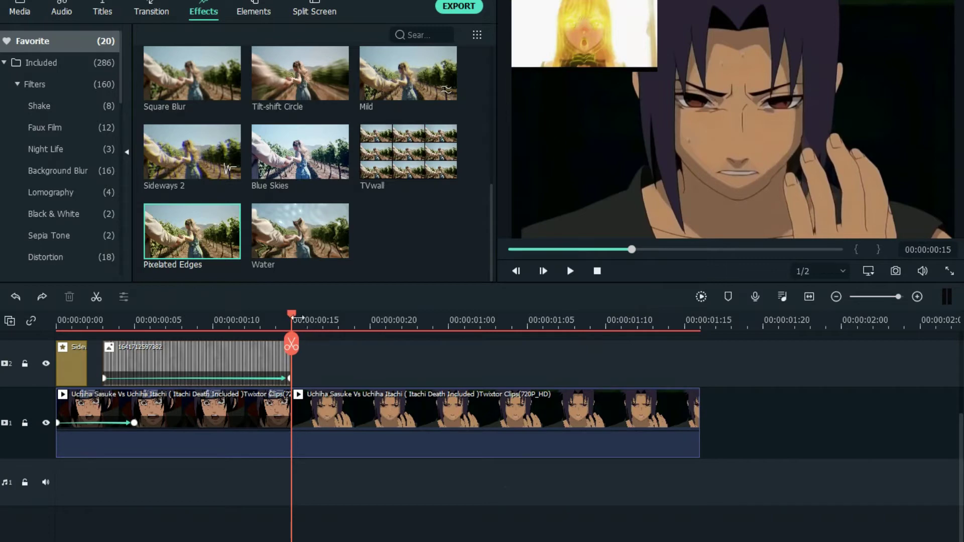
Step: Copy the second Uchiha Sasuke clip on track 1
click(402, 421)
right_click(405, 422)
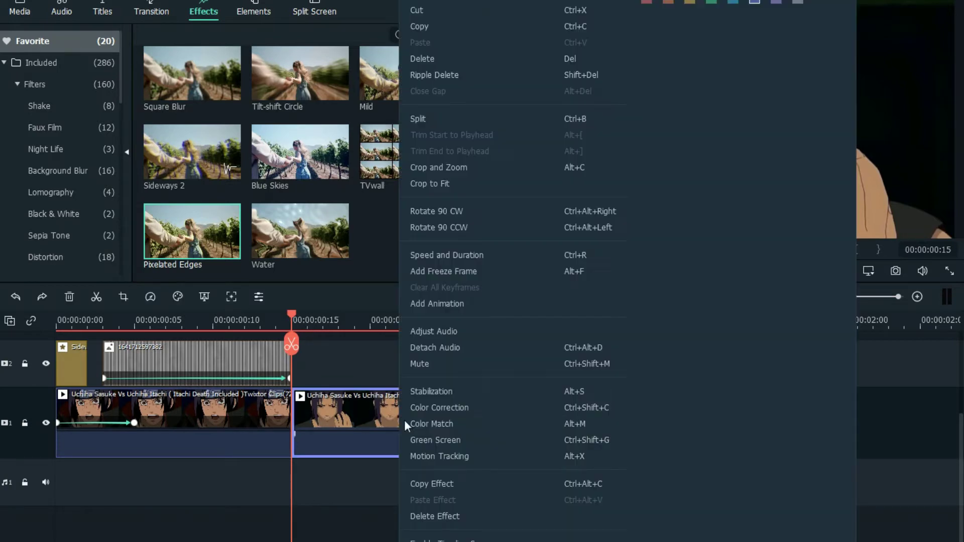
click(423, 25)
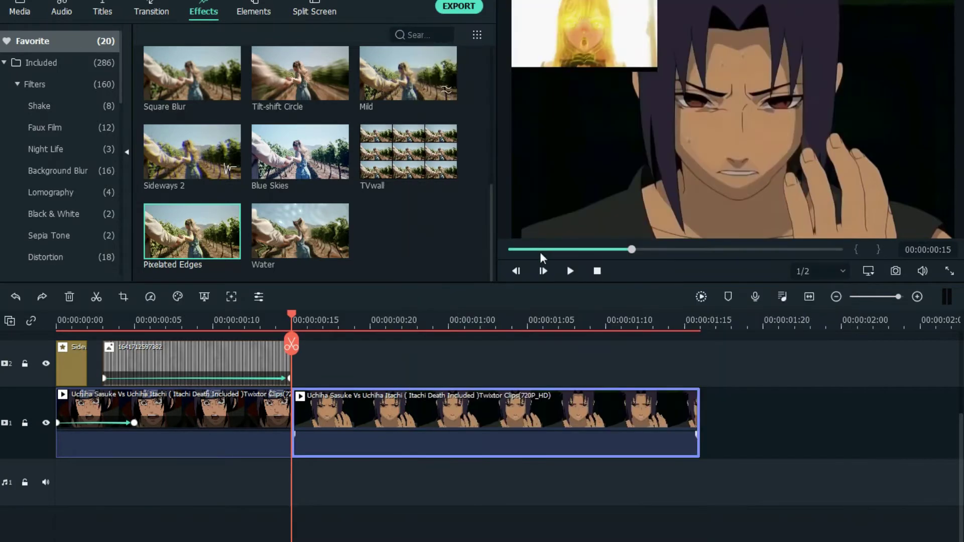
Step: Paste the copied second Uchiha Sasuke clip and place it on track 2 directly above the original
scroll(346, 321, down, 2)
scroll(389, 385, up, 2)
right_click(398, 394)
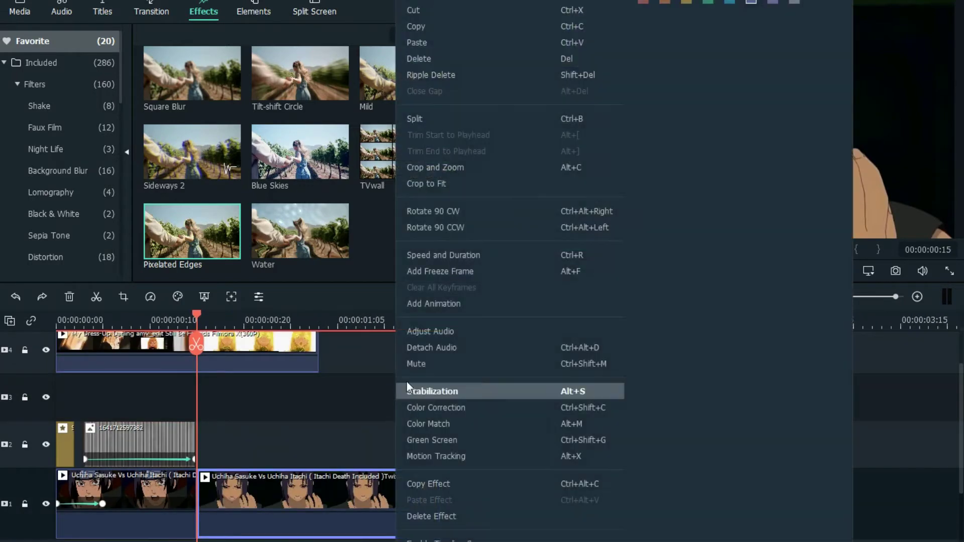
click(445, 48)
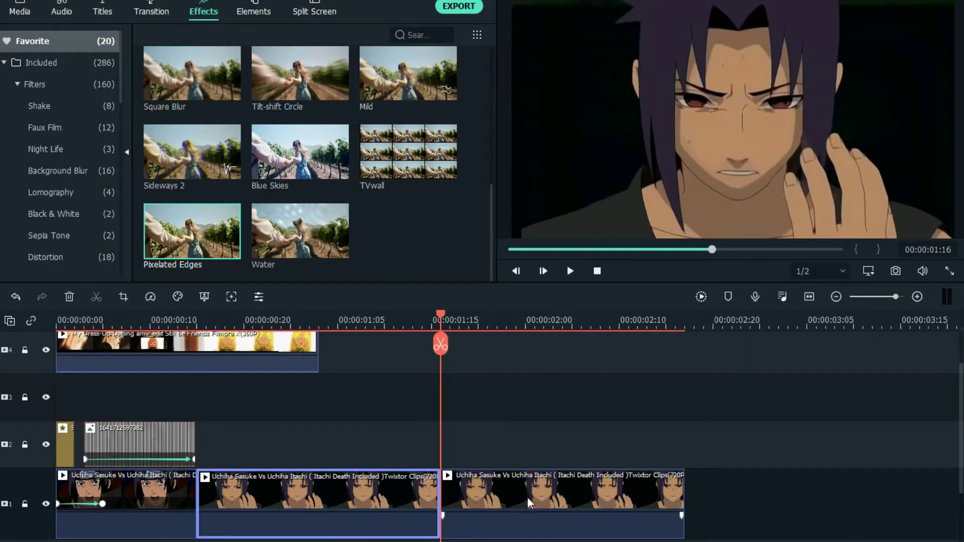
scroll(539, 434, down, 2)
drag(540, 435, 288, 382)
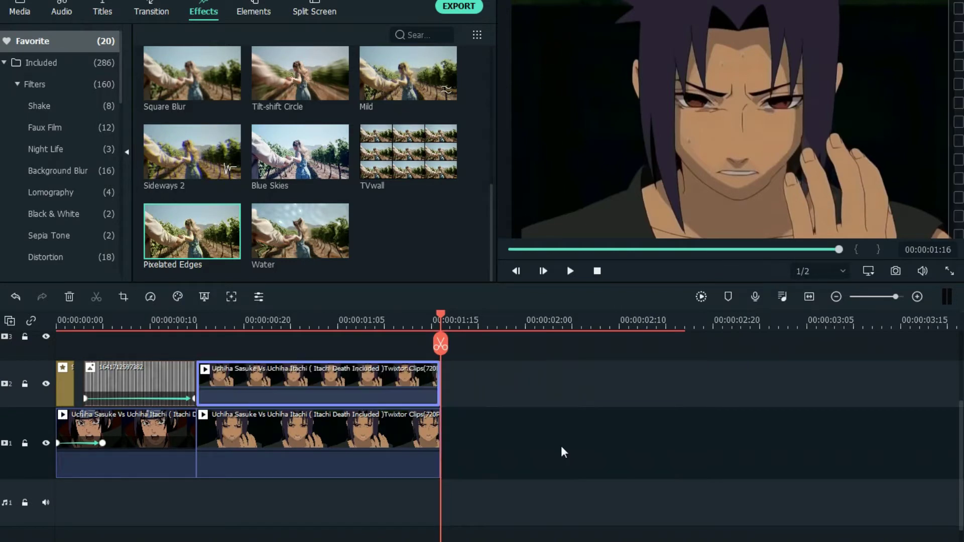
Step: Apply the Pixelated Edges favorite effect to the duplicated Sasuke clip on track 2, with the playhead at 00:00:01:06
click(347, 322)
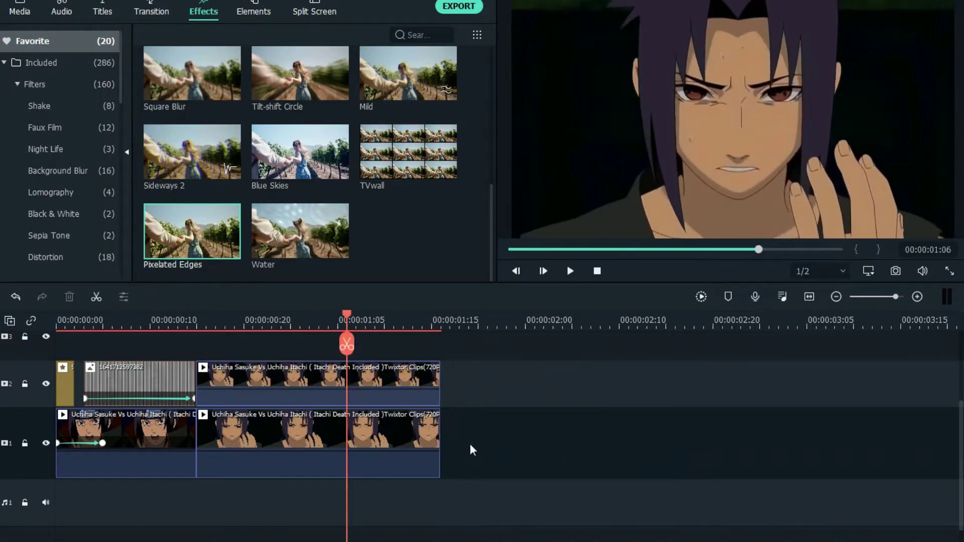
scroll(469, 447, up, 2)
mouse_move(232, 247)
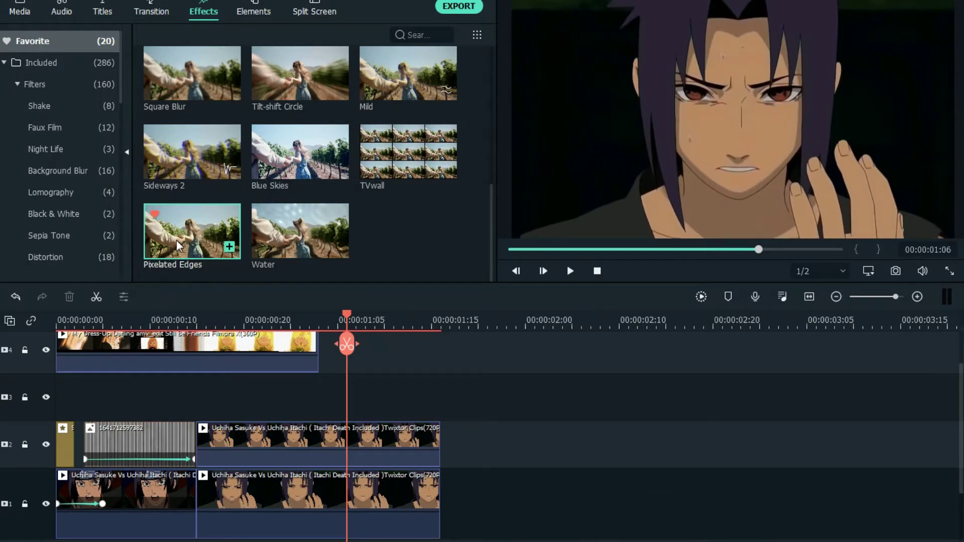
click(82, 63)
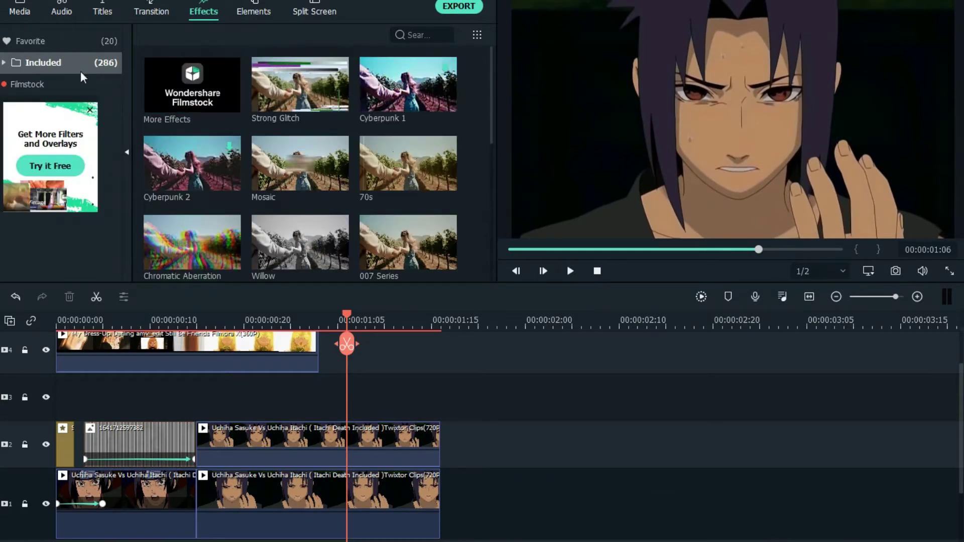
click(74, 45)
scroll(263, 175, down, 5)
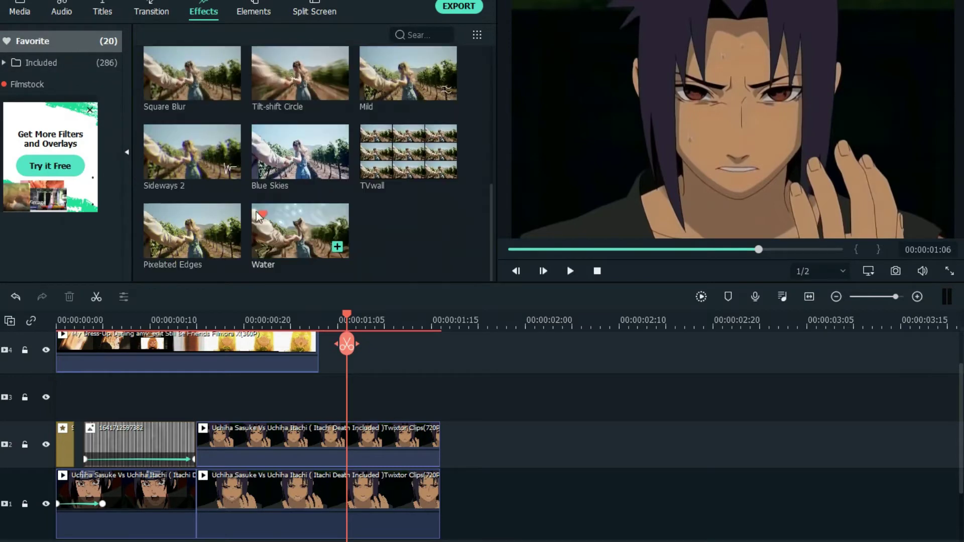
drag(156, 251, 321, 456)
scroll(321, 456, down, 2)
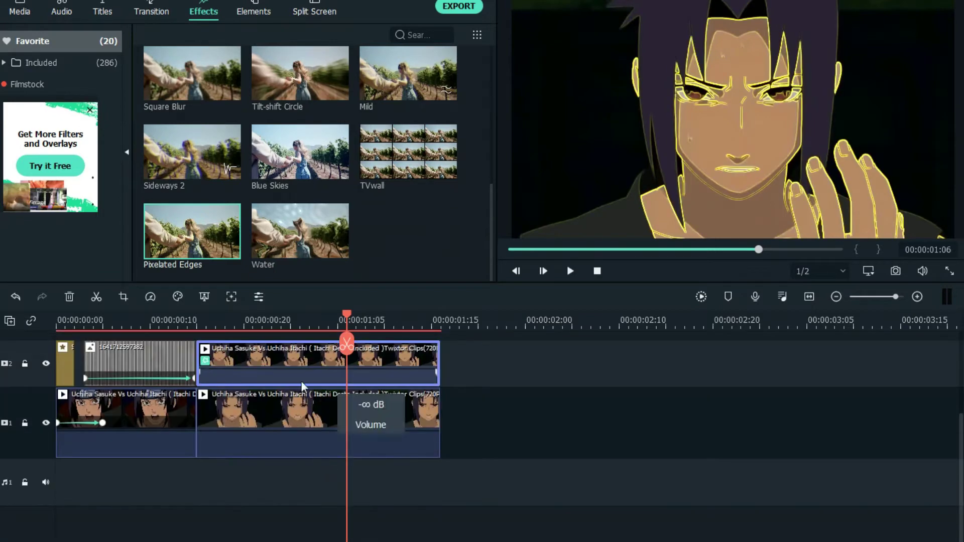
Step: Set the blending mode of the duplicated Sasuke clip on track 2 to Difference
double_click(340, 363)
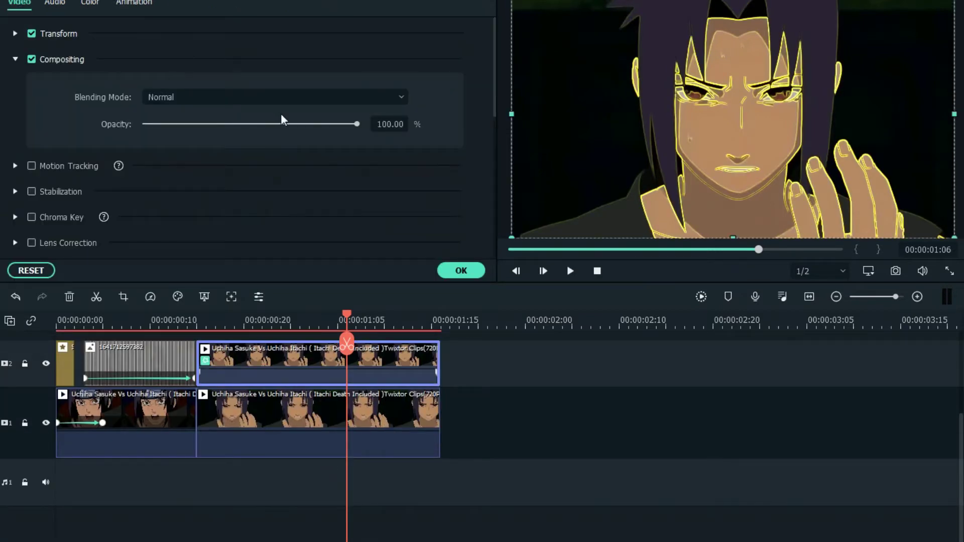
scroll(247, 185, down, 5)
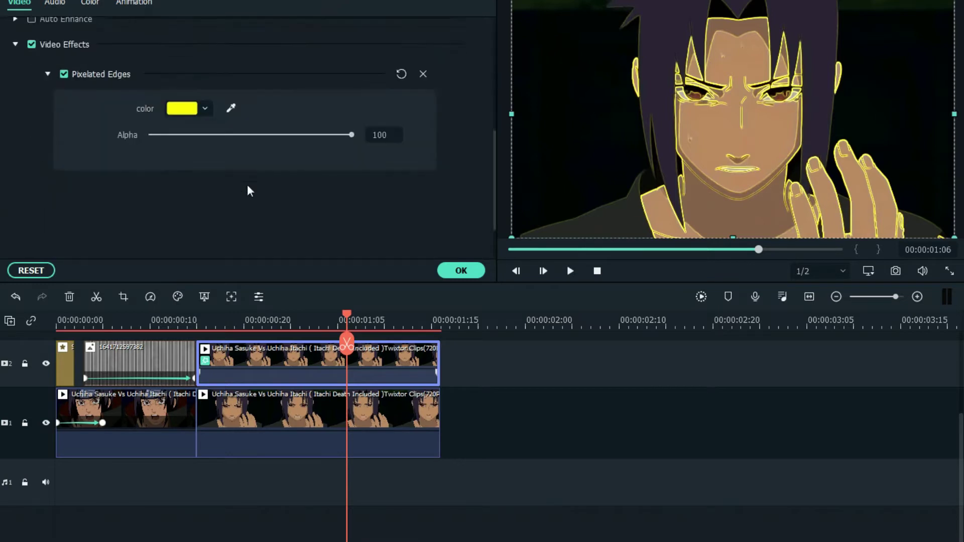
scroll(249, 183, up, 4)
scroll(308, 100, up, 2)
click(264, 97)
scroll(200, 252, down, 5)
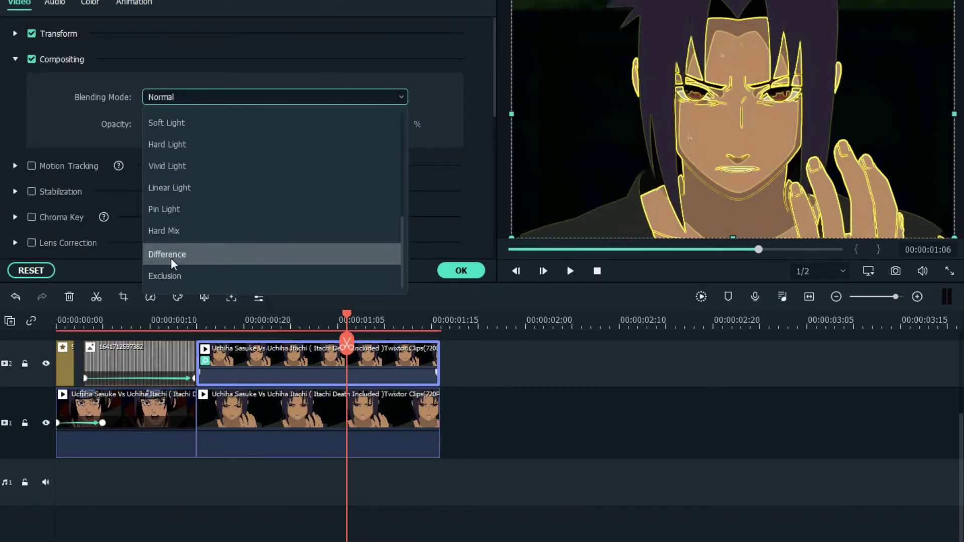
click(185, 92)
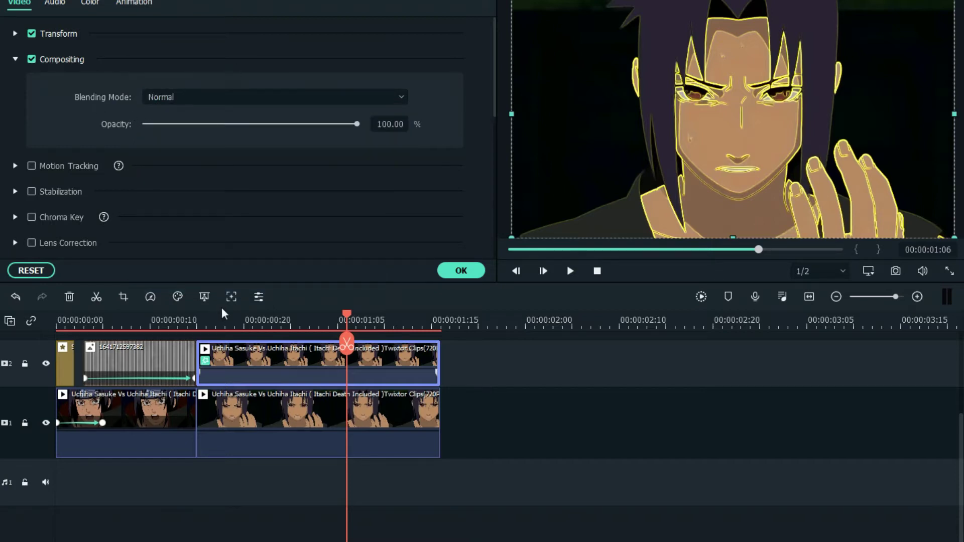
click(260, 97)
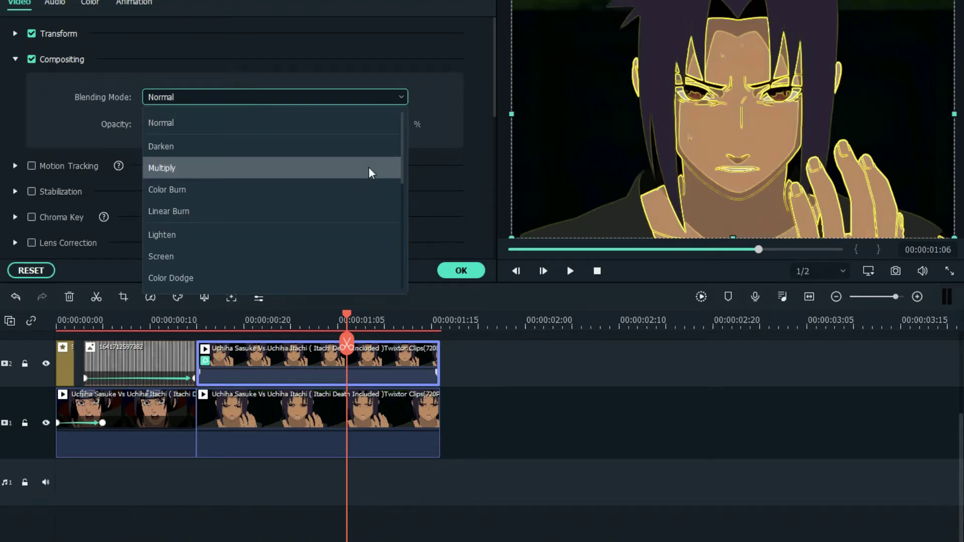
drag(402, 161, 404, 265)
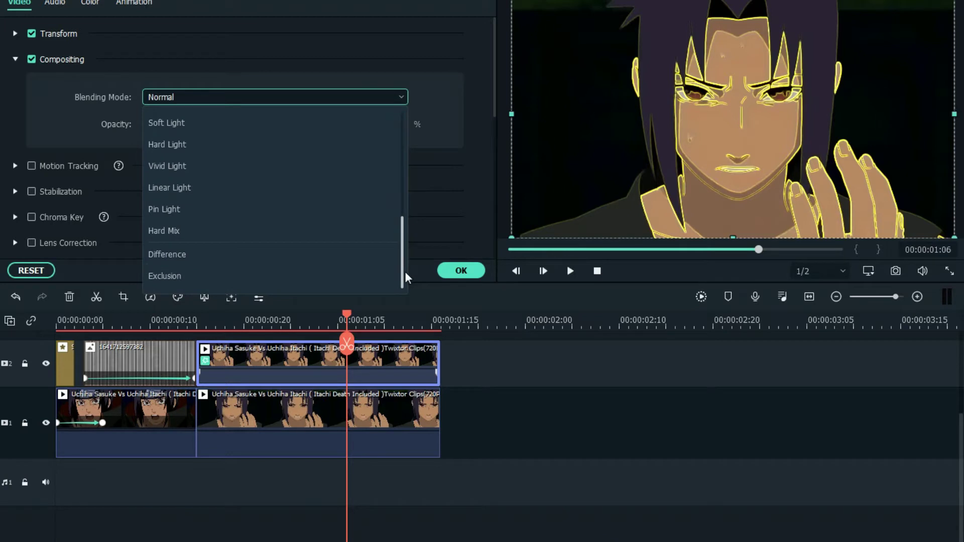
click(162, 254)
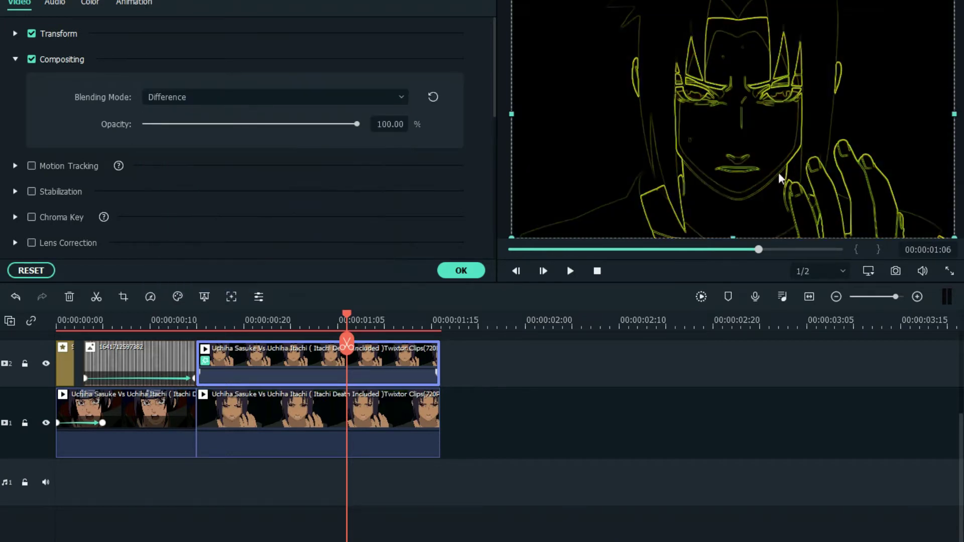
Step: Change the Pixelated Edges color to red, #ff0e0e, and confirm the clip's settings
scroll(134, 155, down, 7)
scroll(289, 119, up, 3)
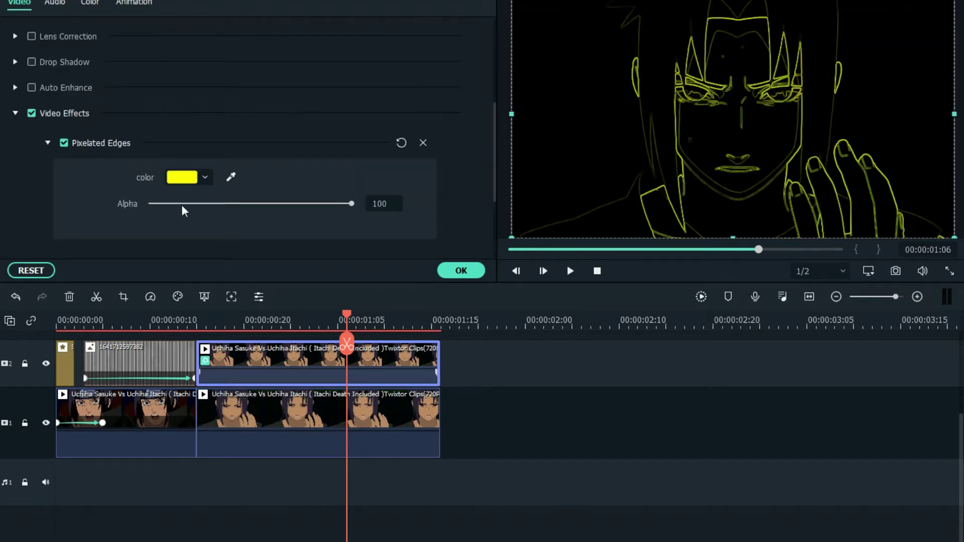
click(206, 178)
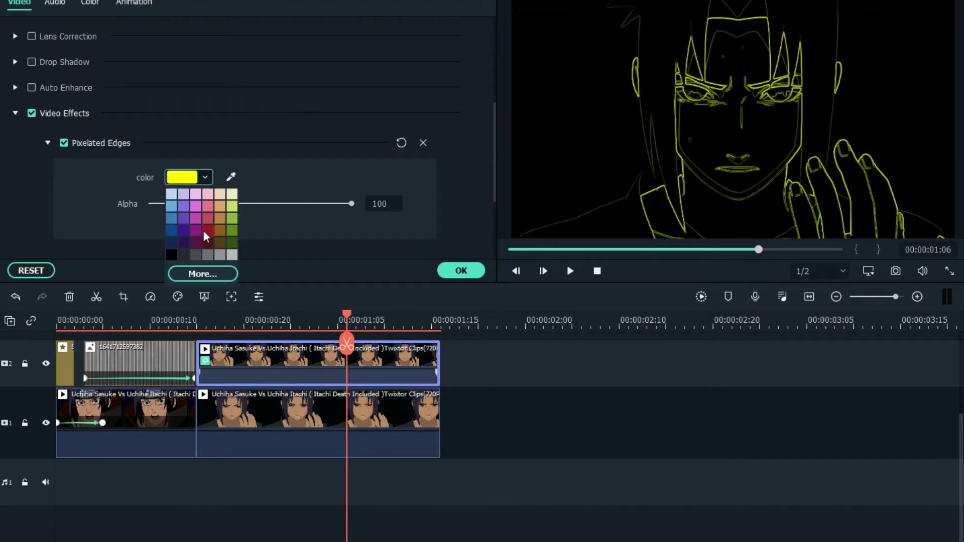
click(213, 279)
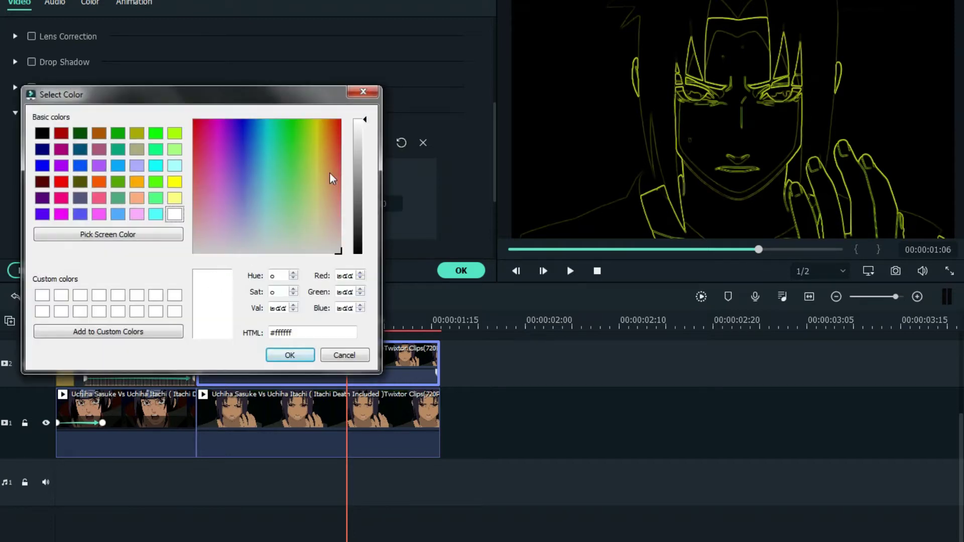
click(340, 123)
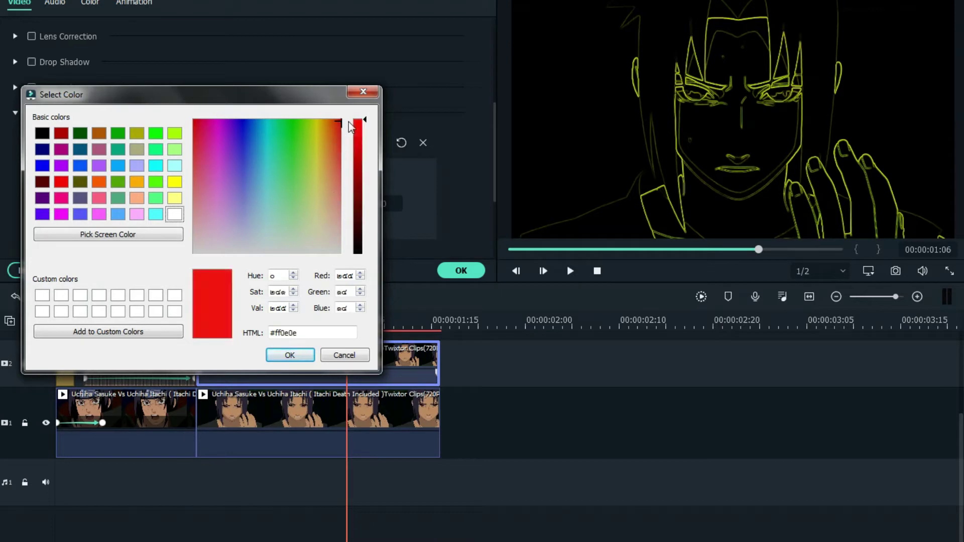
click(297, 363)
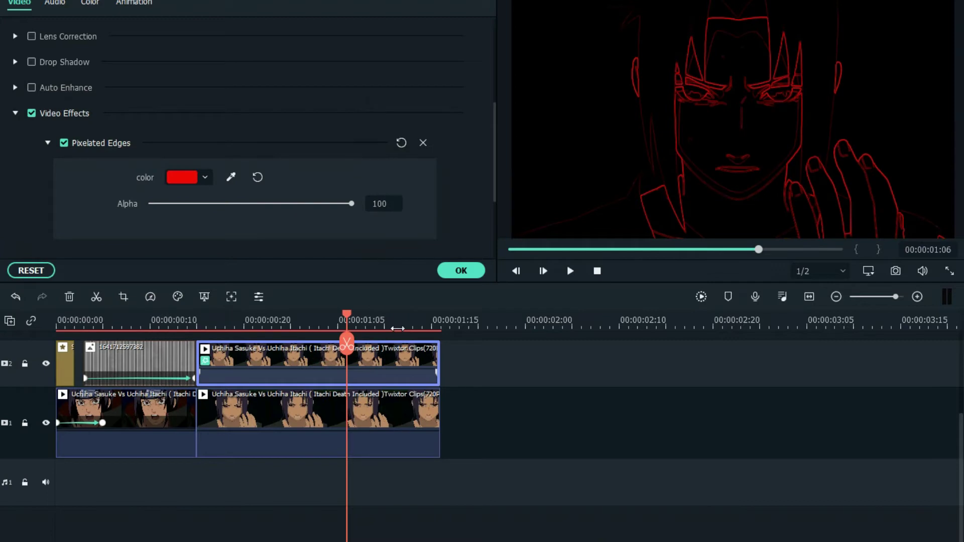
click(461, 270)
Step: Delete the reference video, Sideways 2 effect, striped image and first clip, so the two remaining Sasuke clips start at 00:00:00:00
scroll(264, 414, up, 2)
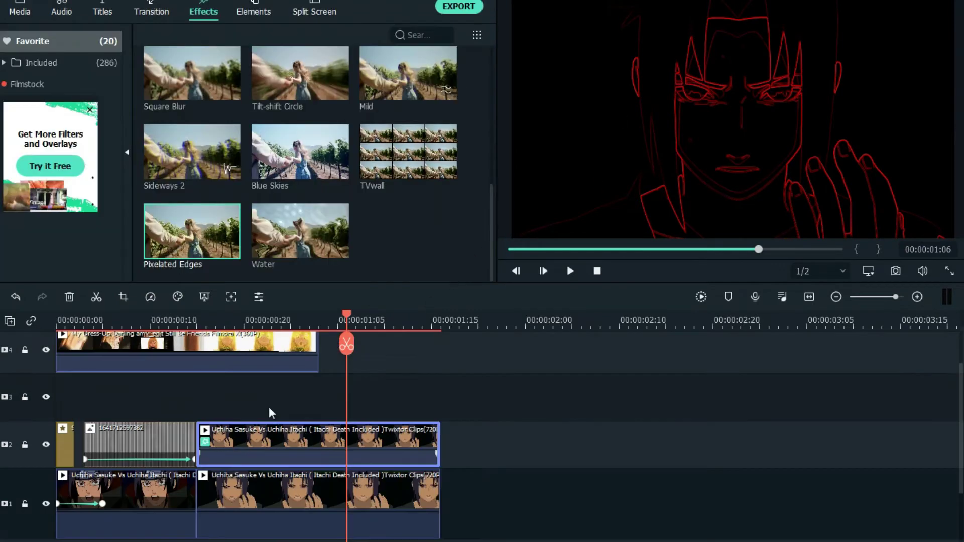
drag(349, 329, 215, 345)
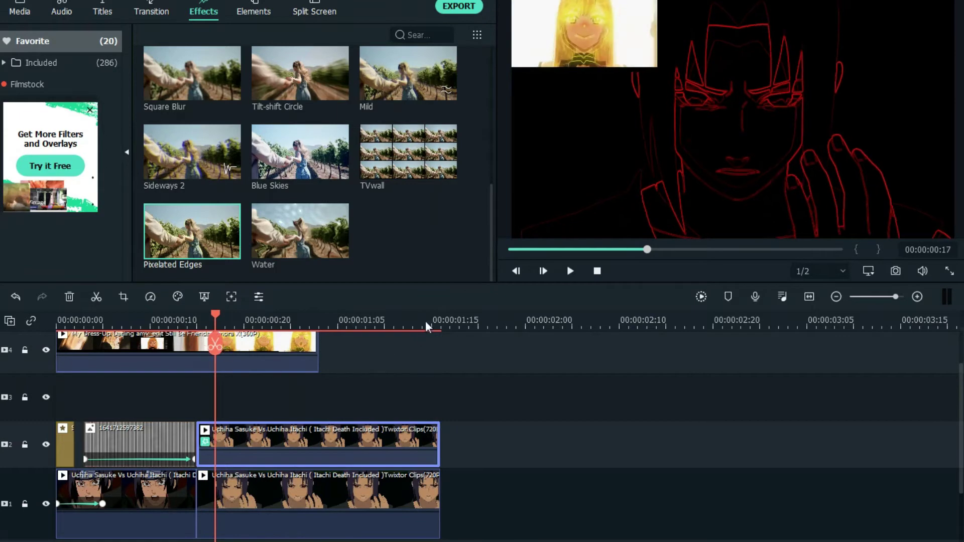
scroll(321, 392, up, 1)
scroll(414, 430, down, 1)
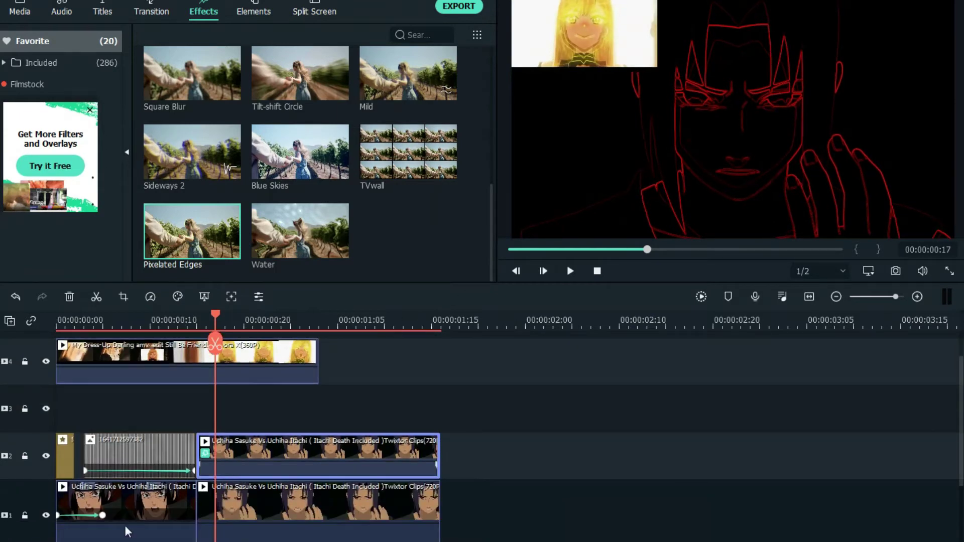
scroll(94, 439, up, 1)
click(118, 377)
drag(107, 450, 42, 476)
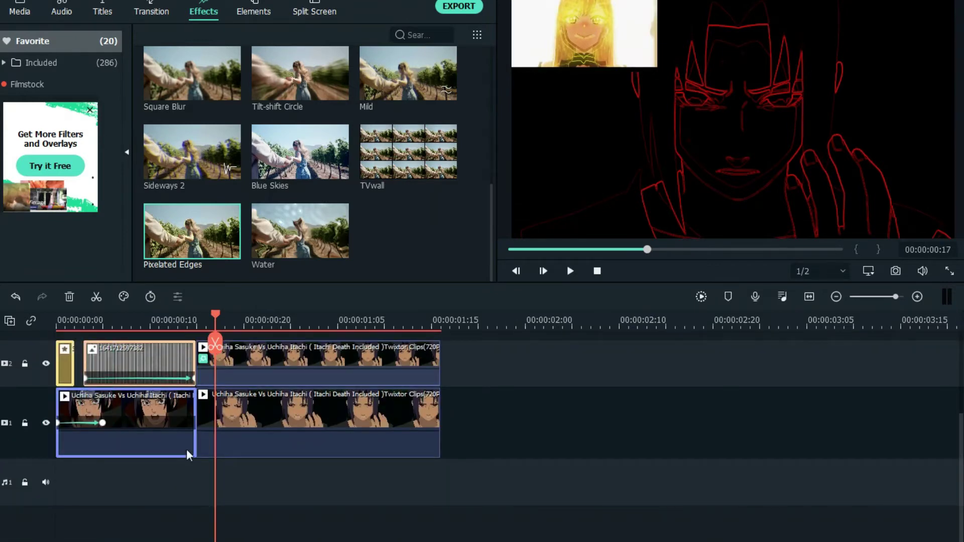
click(71, 299)
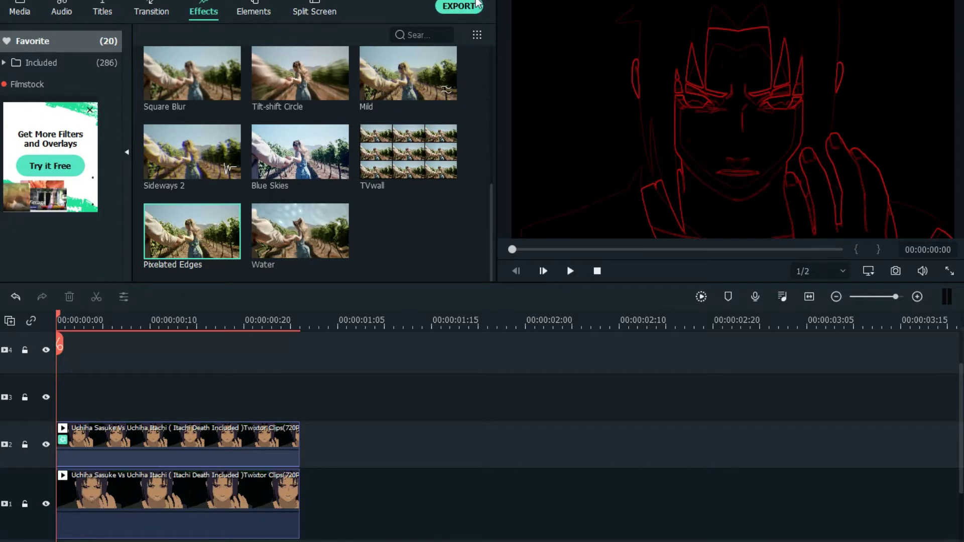
Step: Export the red outline footage as My Video with the Apple TV 4K device preset to D:/วีดีโอ amv, and dismiss the finished export
key(ctrl+e)
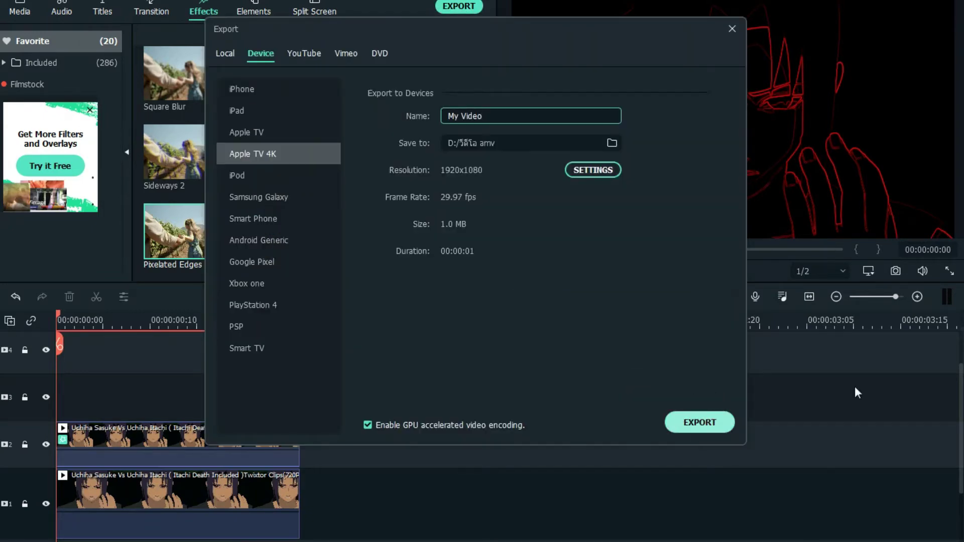
key(Return)
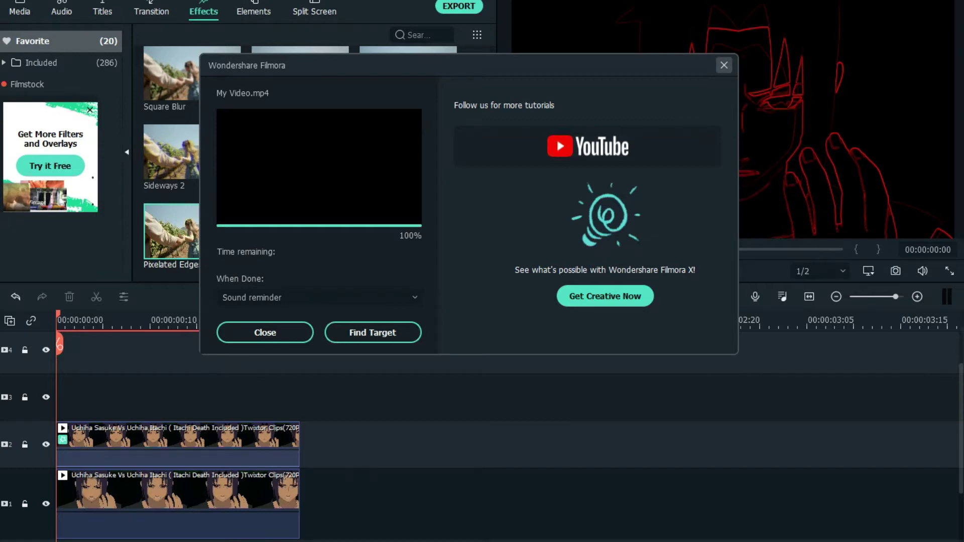
key(Escape)
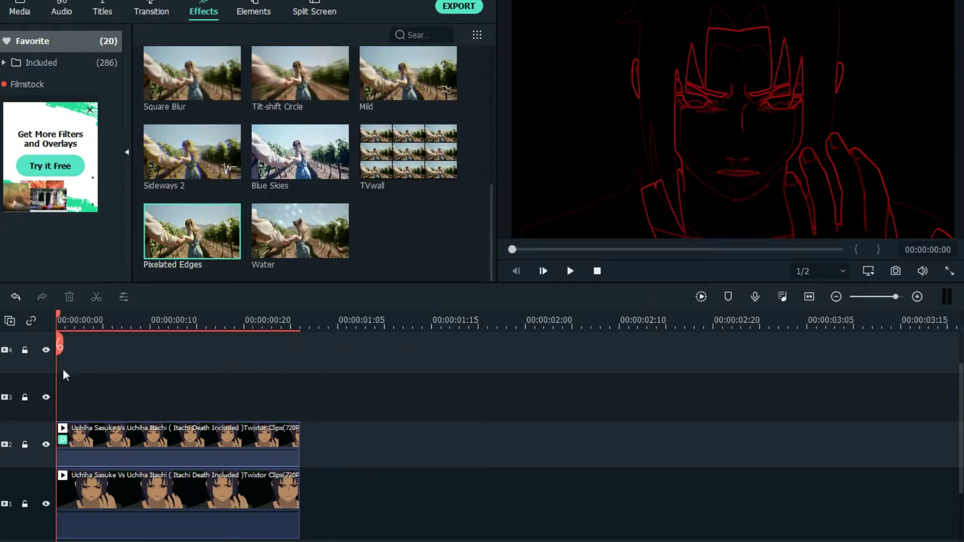
Step: Undo the deletion to restore the reference video, Sideways 2 effect, striped image and first clip
click(15, 298)
scroll(243, 455, up, 1)
click(242, 454)
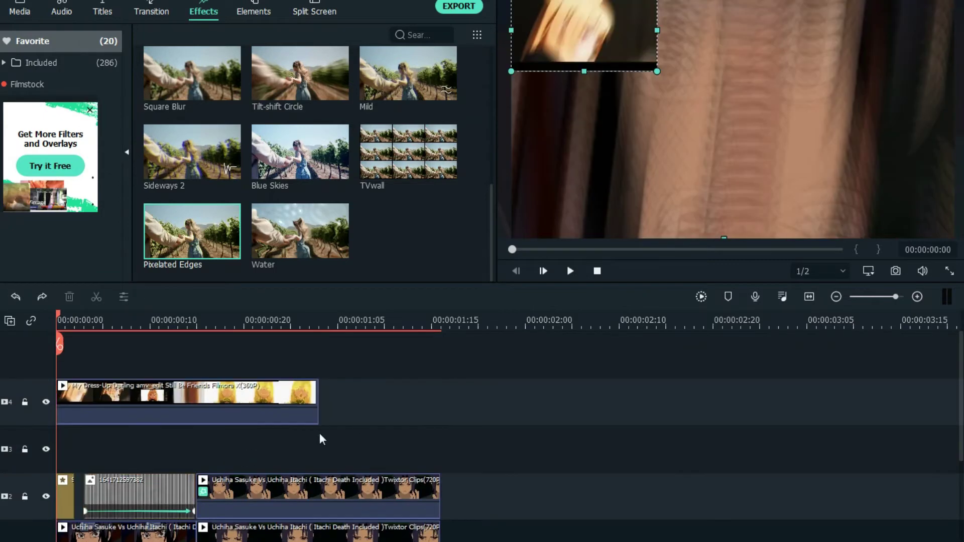
scroll(319, 435, down, 1)
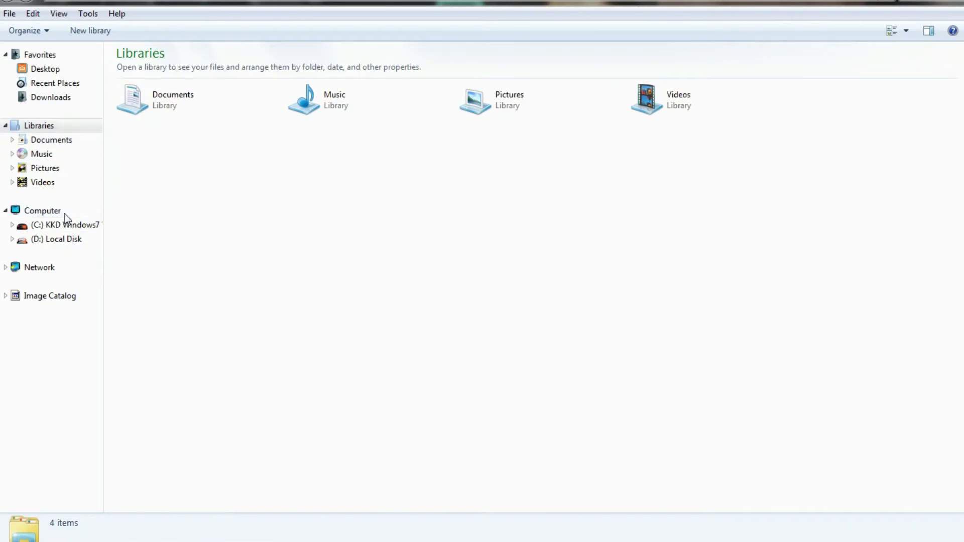
Step: Import the exported My Video.mp4 from the วีดีโอ amv folder on drive D into the project media
click(51, 240)
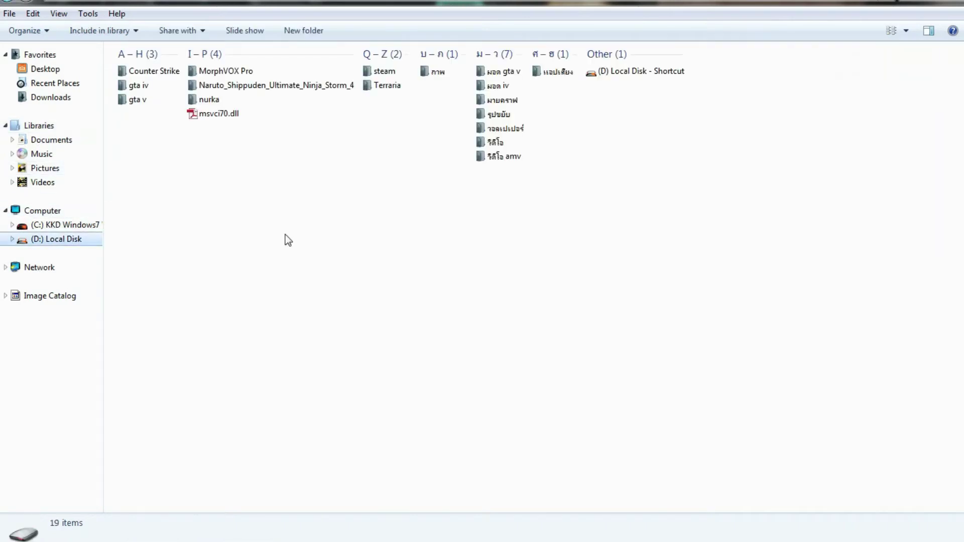
double_click(481, 158)
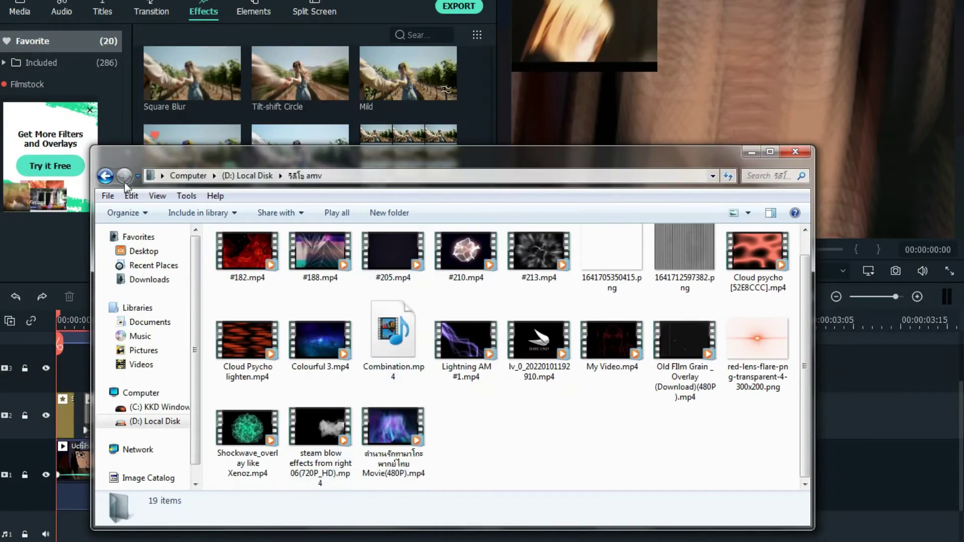
click(23, 9)
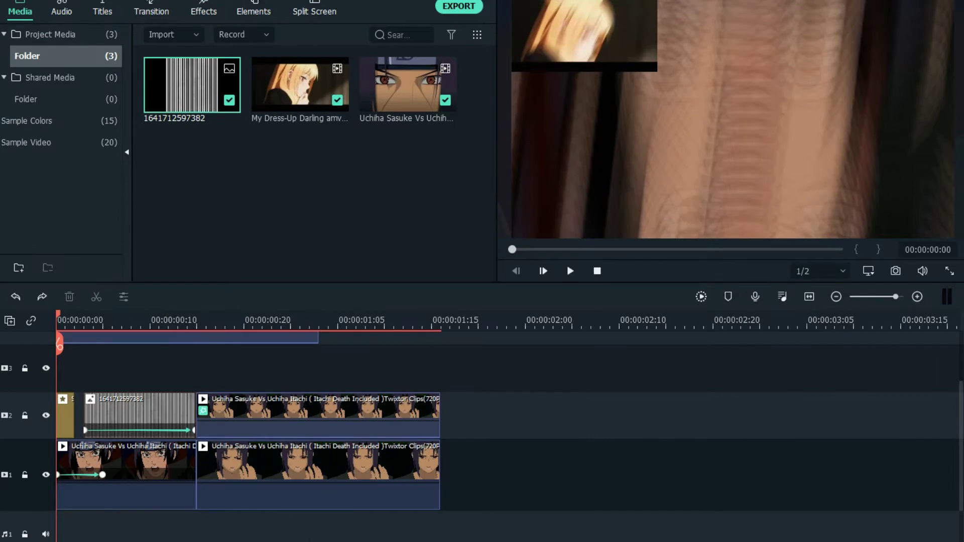
key(alt+Tab)
drag(616, 342, 454, 134)
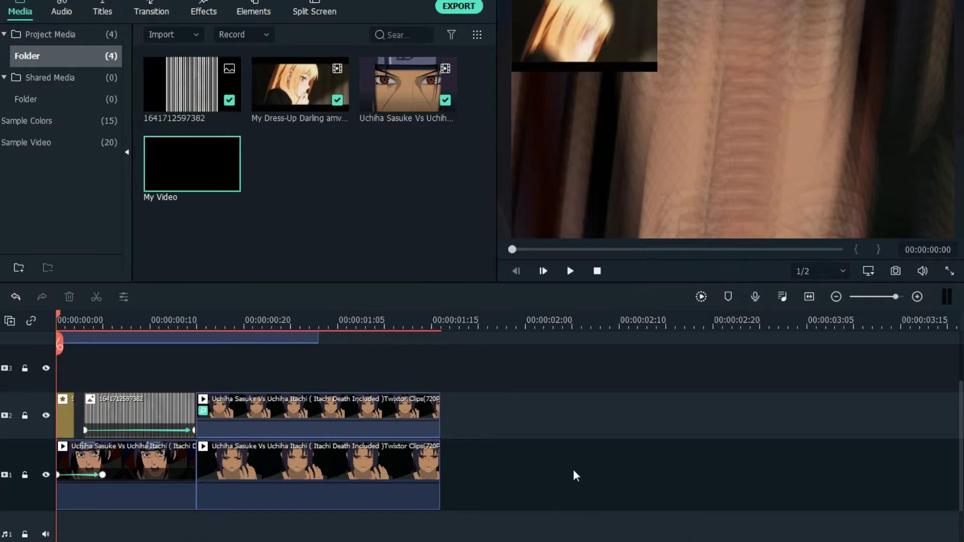
drag(286, 320, 440, 320)
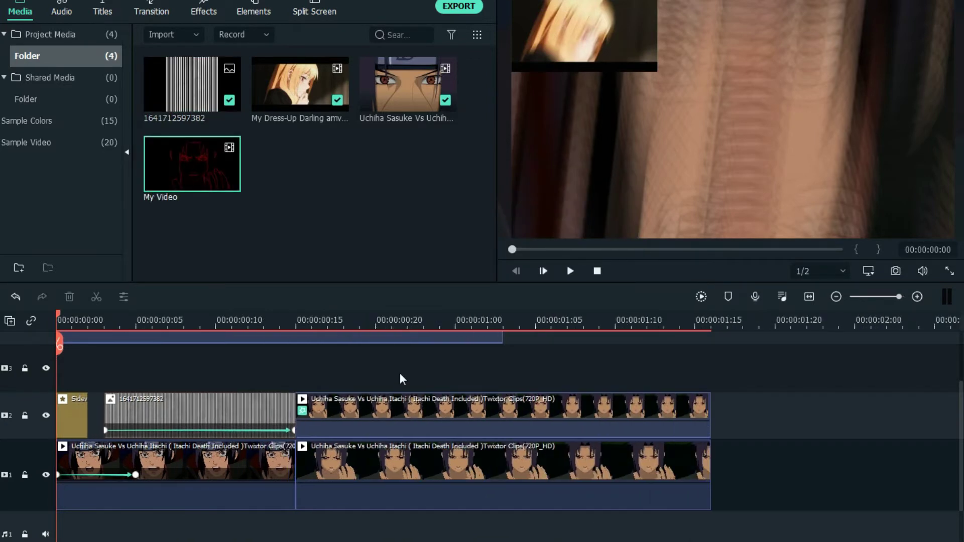
Step: Delete the red outline clip stacked above the second Sasuke clip
click(455, 321)
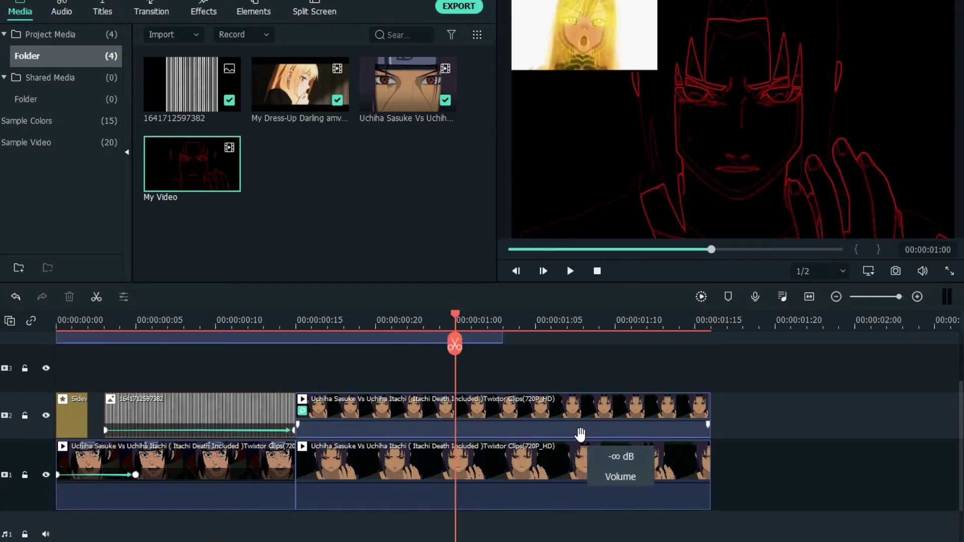
click(538, 410)
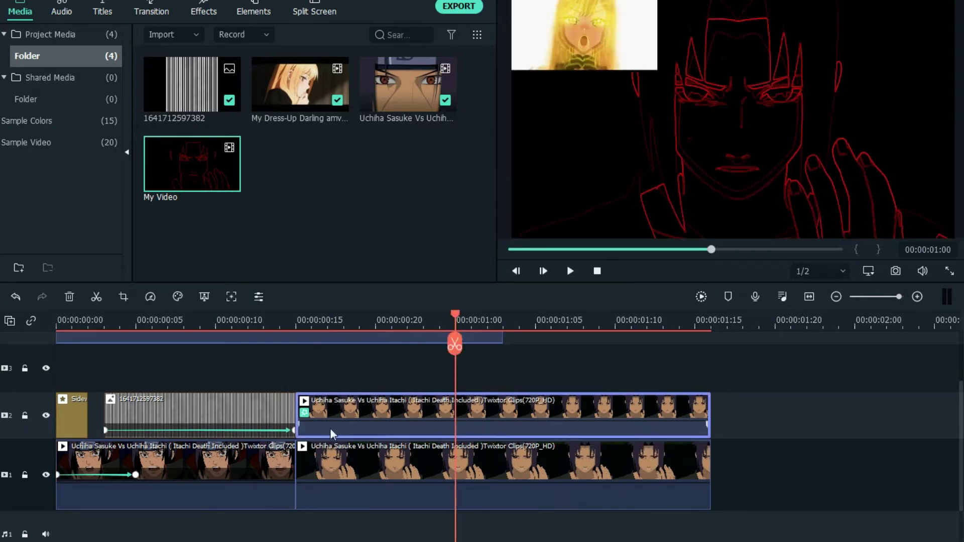
click(70, 297)
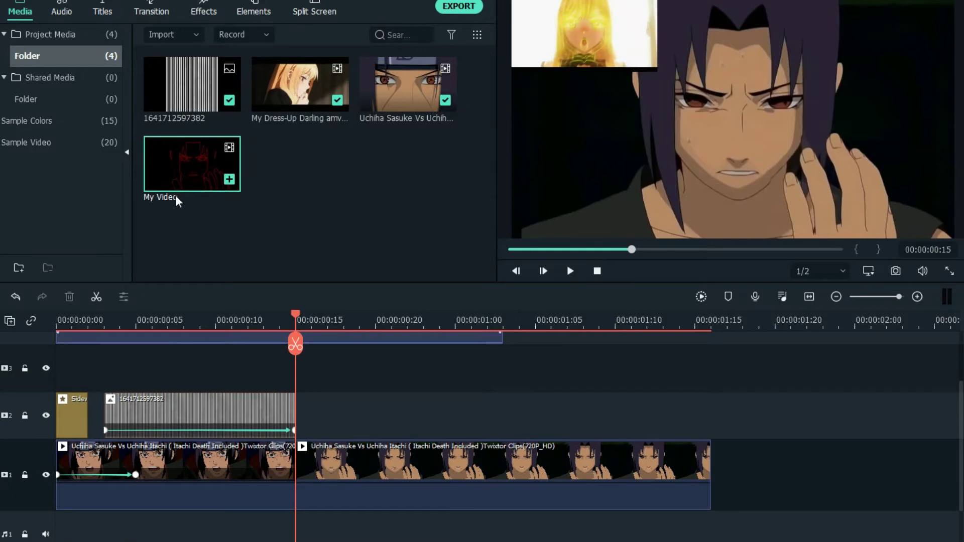
Step: Move the second Sasuke clip up to track 3, starting at 00:00:00:02 where the Sideways effect ends
key(ctrl+z)
drag(431, 477, 313, 358)
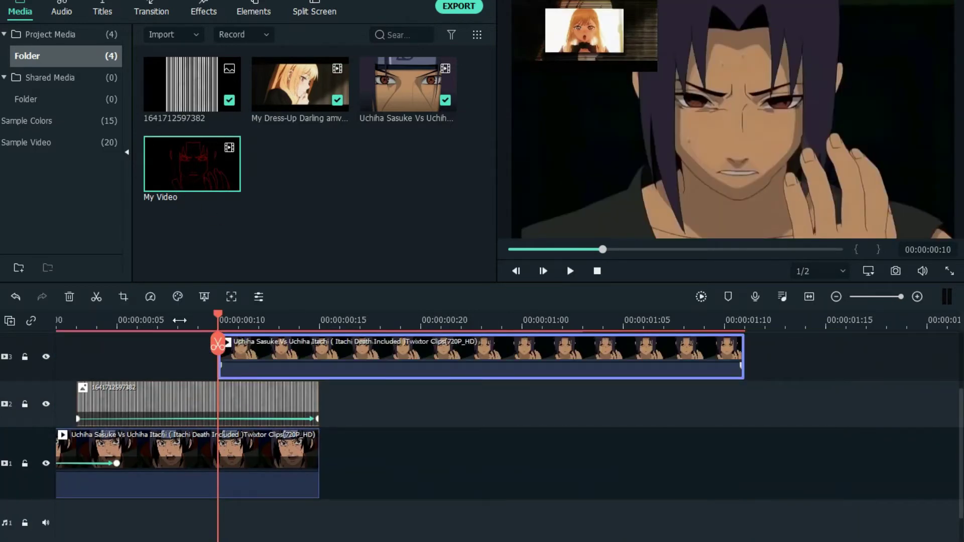
click(177, 318)
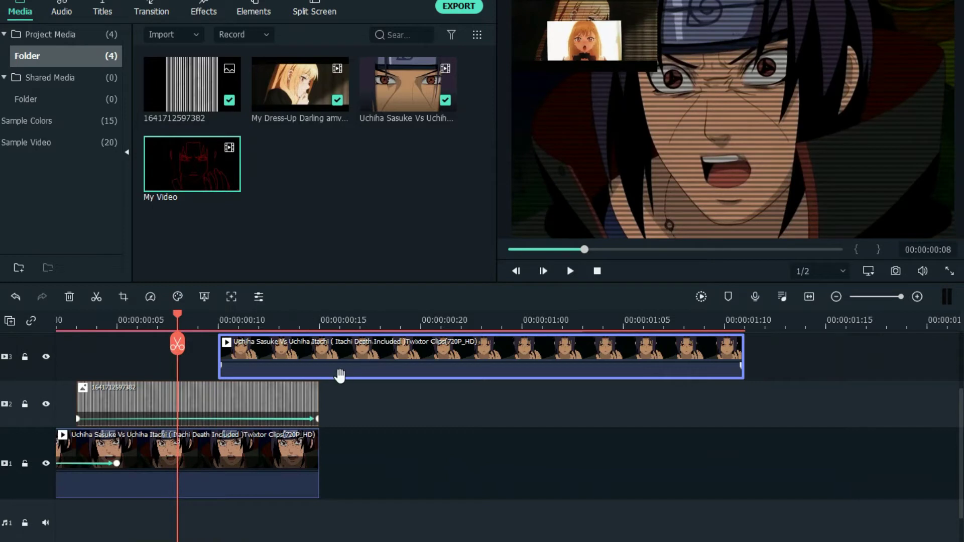
drag(340, 374, 345, 386)
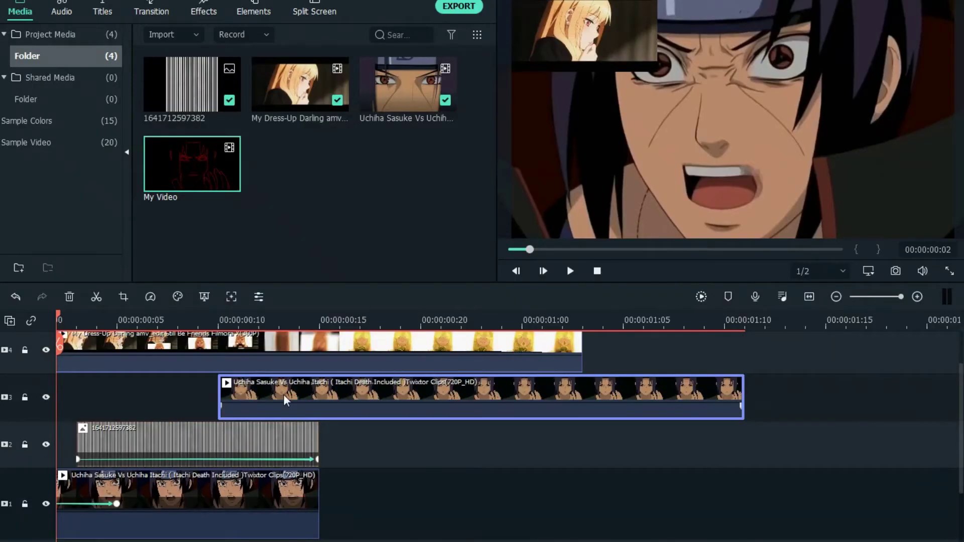
drag(283, 393, 51, 393)
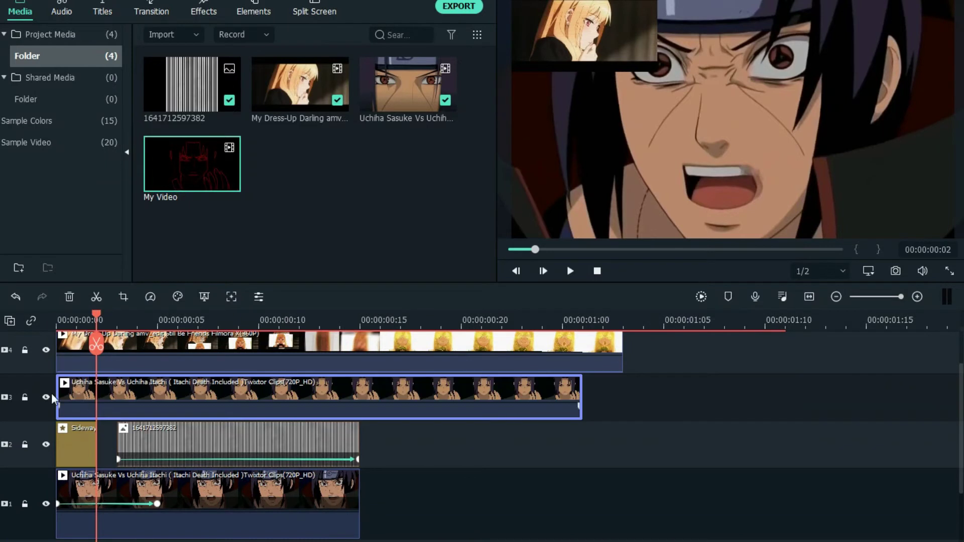
drag(113, 388, 157, 390)
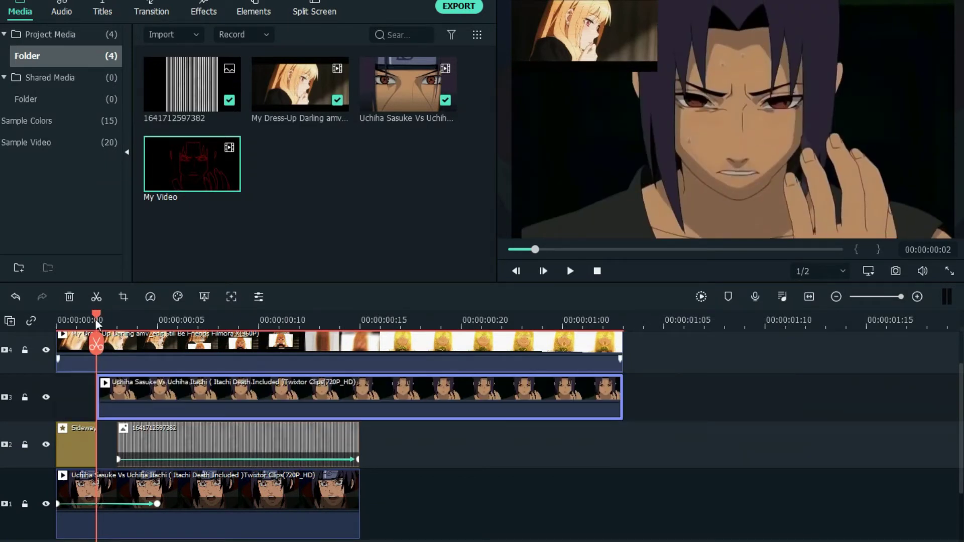
Step: Scale the second Sasuke clip down to about half the frame and centre it, undoing the accidental resize of the reference video
double_click(222, 396)
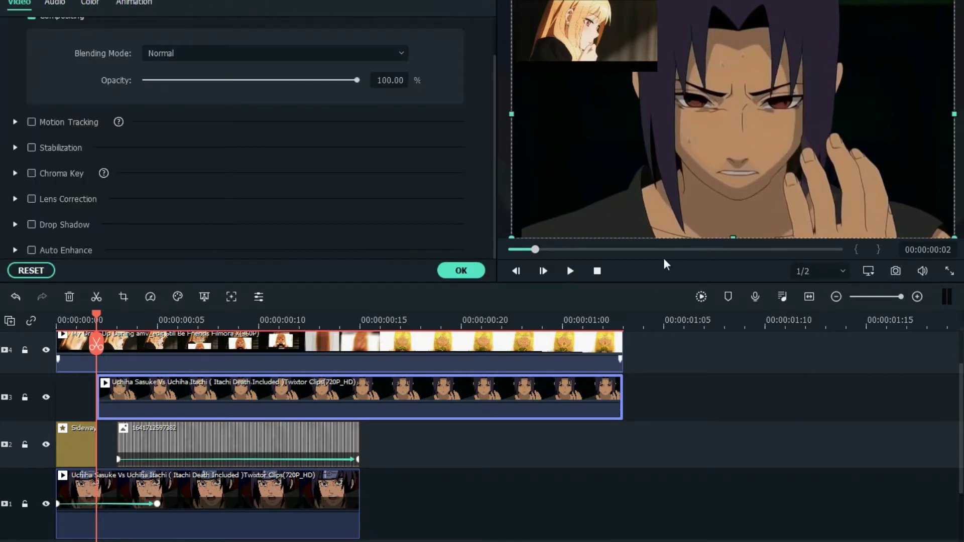
drag(951, 236, 812, 152)
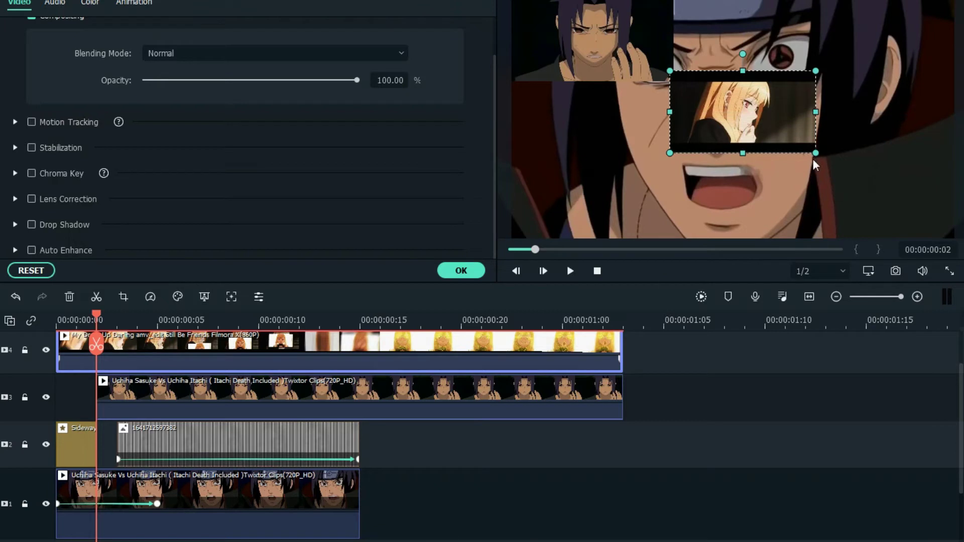
click(15, 296)
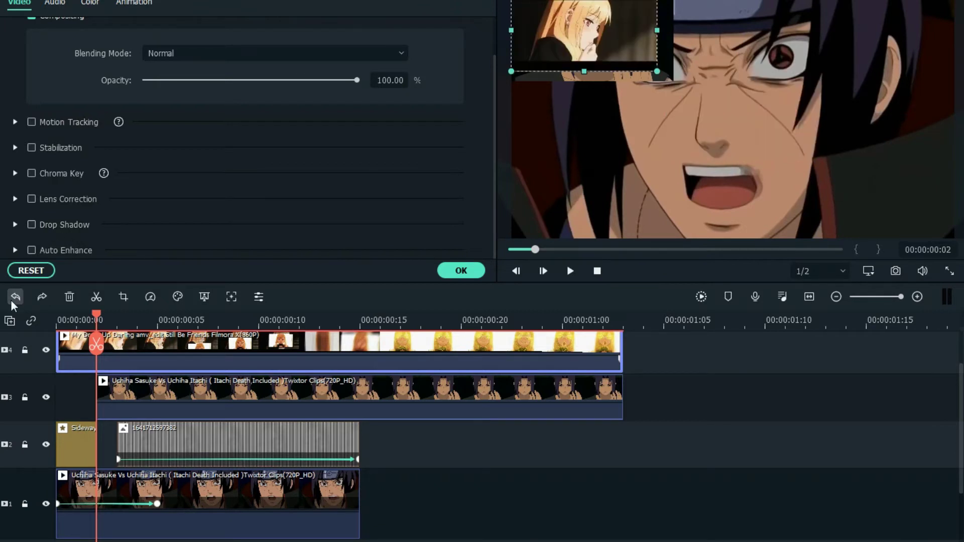
click(672, 81)
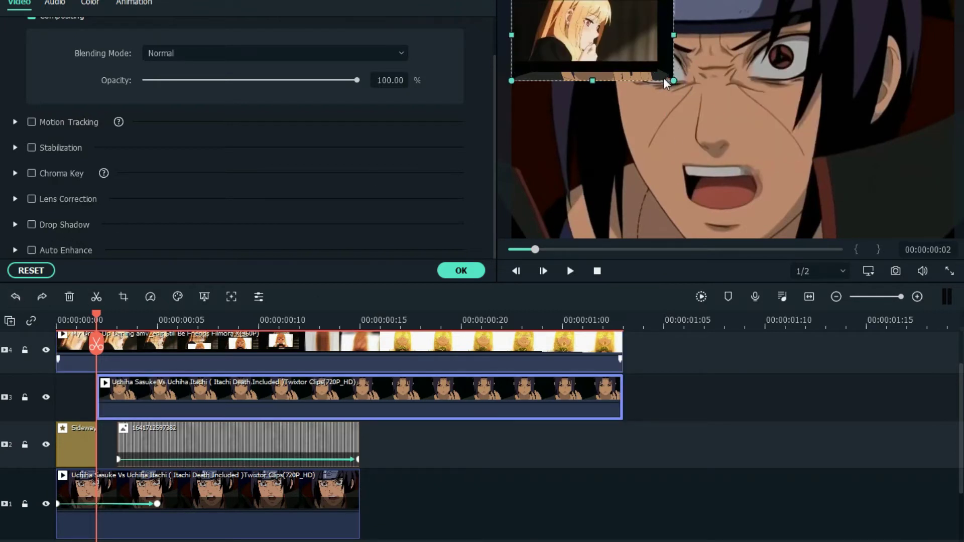
drag(661, 75, 861, 184)
drag(813, 155, 806, 143)
scroll(693, 486, down, 1)
scroll(661, 483, up, 1)
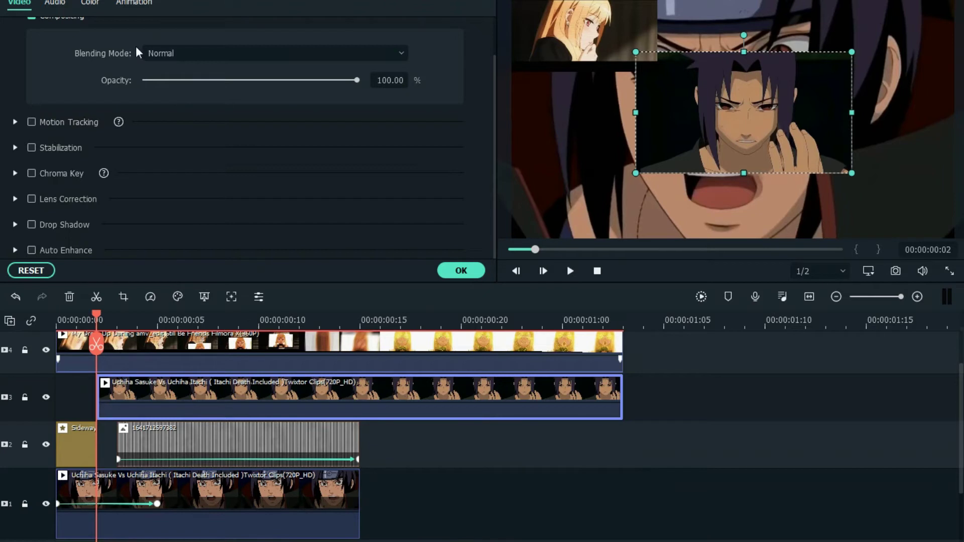
Step: Add an animation keyframe to the clip at 00:00:00:02 with position Y -290, below the frame
click(137, 4)
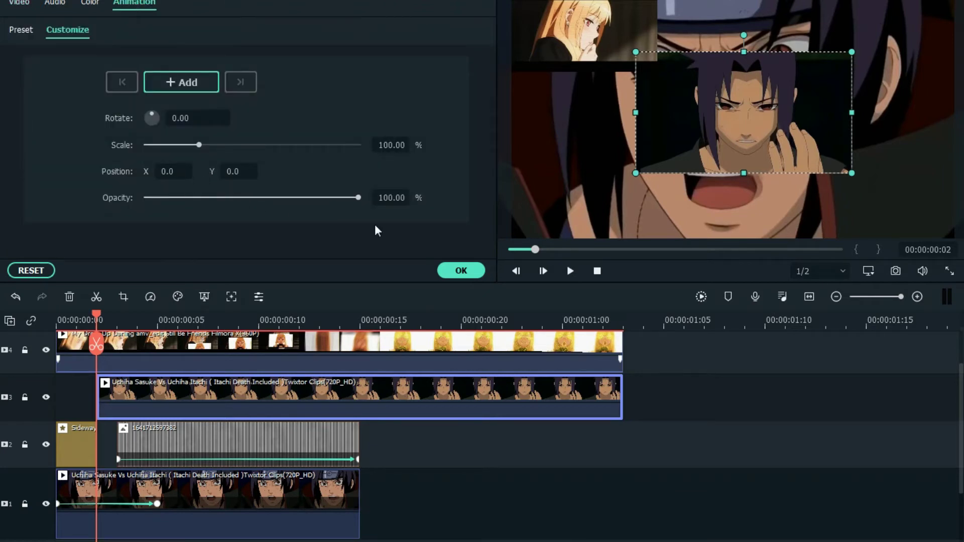
drag(742, 106, 745, 124)
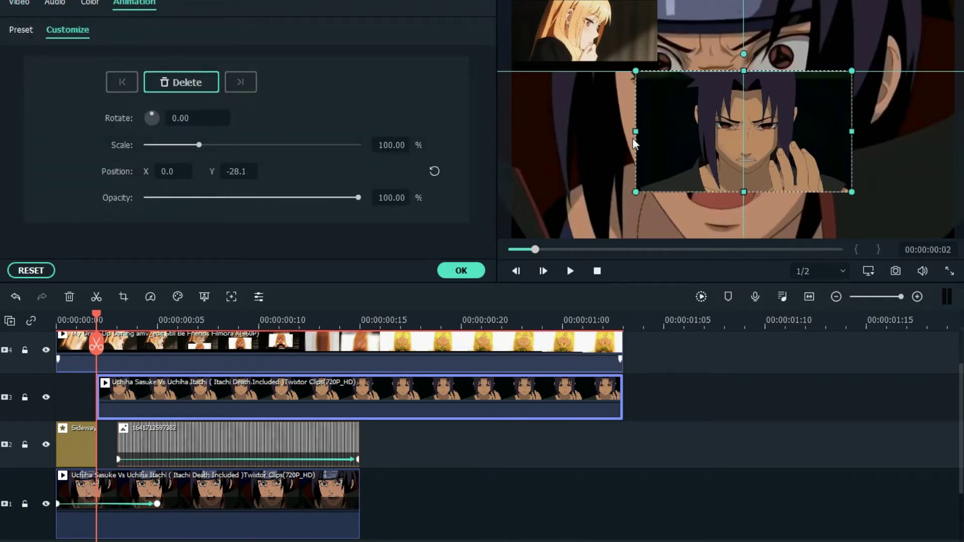
click(236, 170)
click(239, 170)
key(BackSpace)
key(BackSpace)
text(200)
double_click(254, 172)
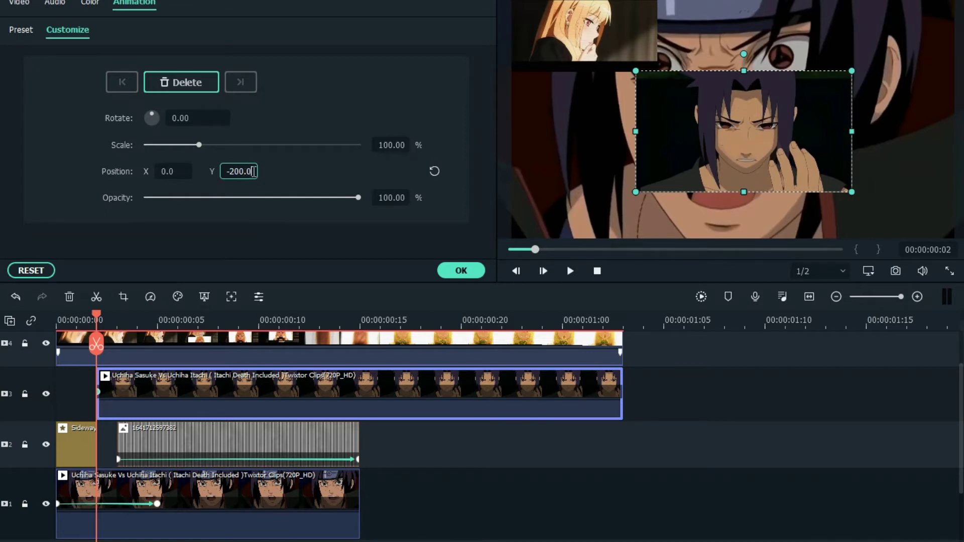
key(Return)
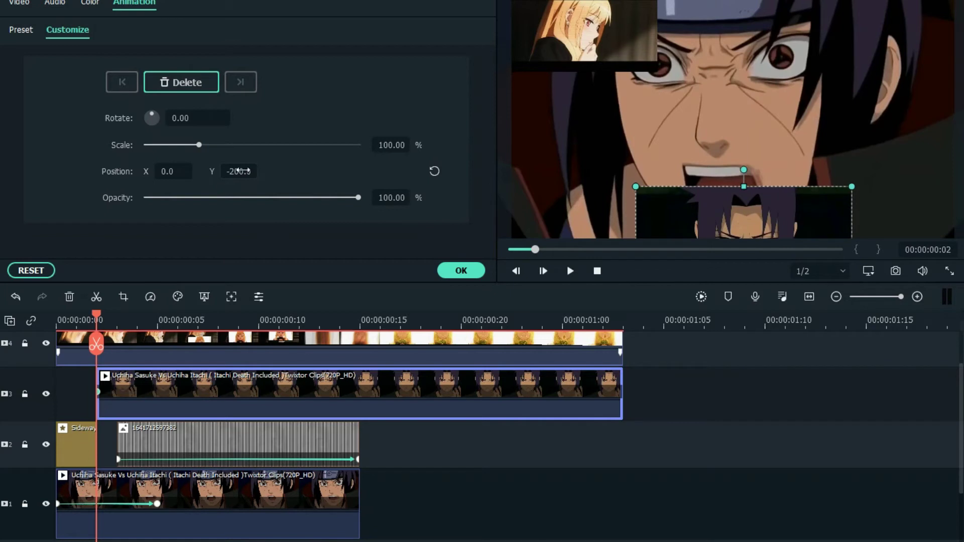
key(BackSpace)
key(BackSpace)
text(90)
key(Return)
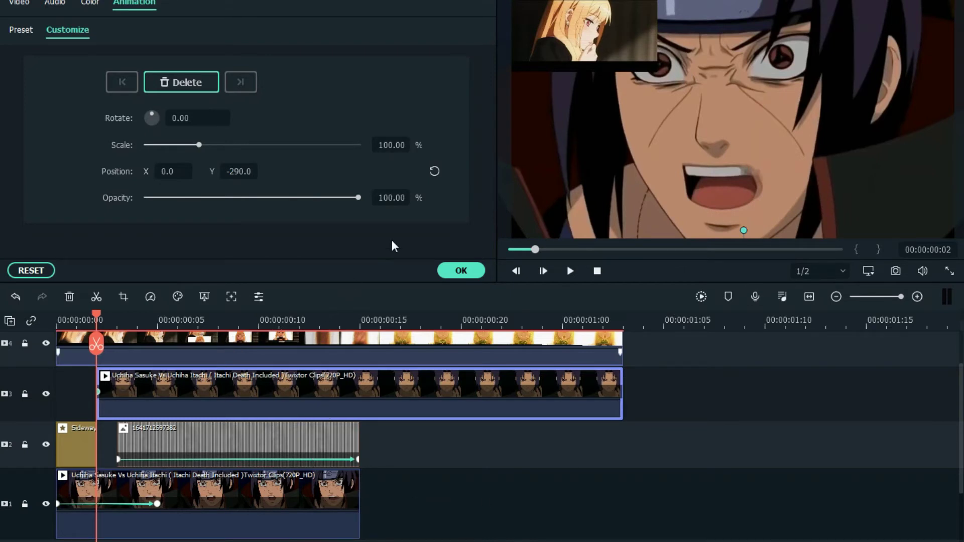
Step: Set the first keyframe's rotation to -6 and its position Y to -295
drag(153, 117, 152, 117)
click(182, 117)
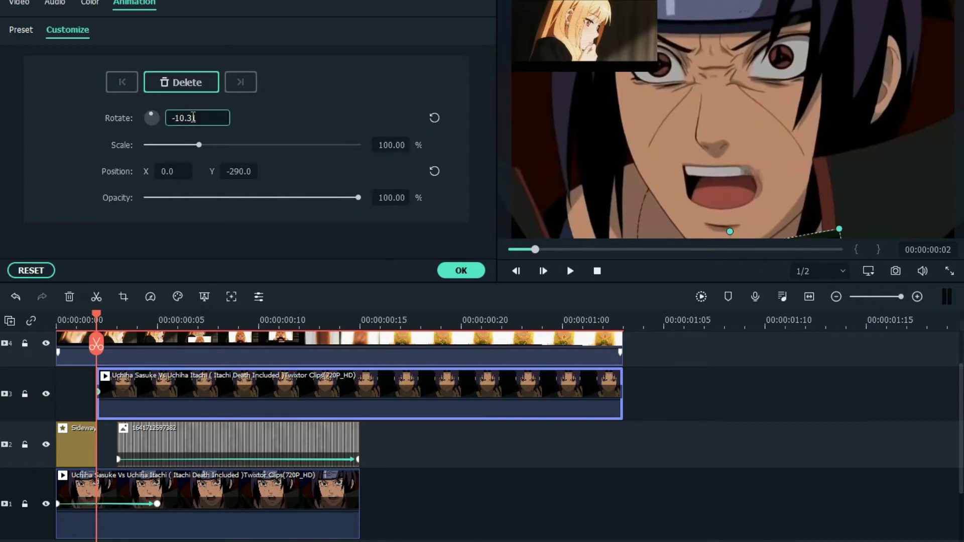
key(BackSpace)
key(BackSpace)
key(BackSpace)
key(BackSpace)
click(338, 109)
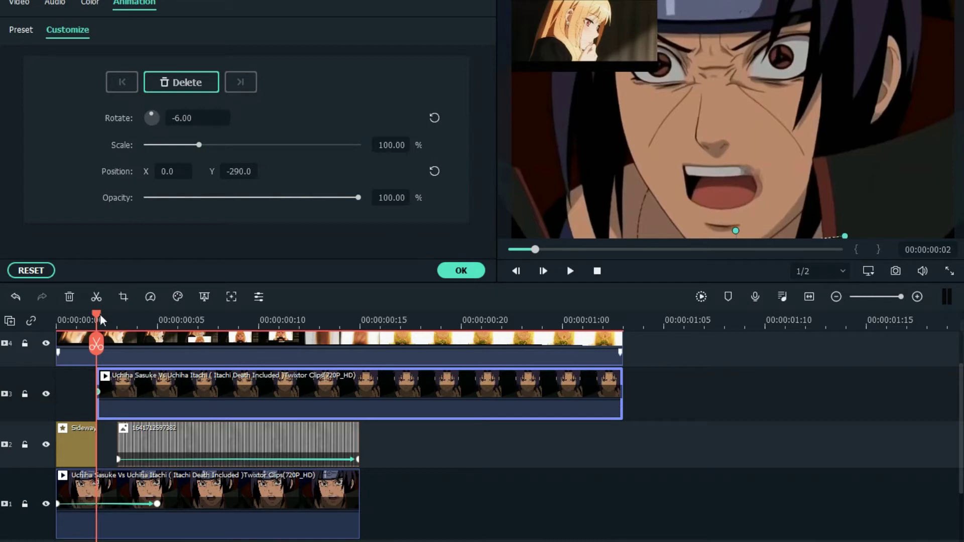
click(243, 171)
key(BackSpace)
text(5)
click(389, 107)
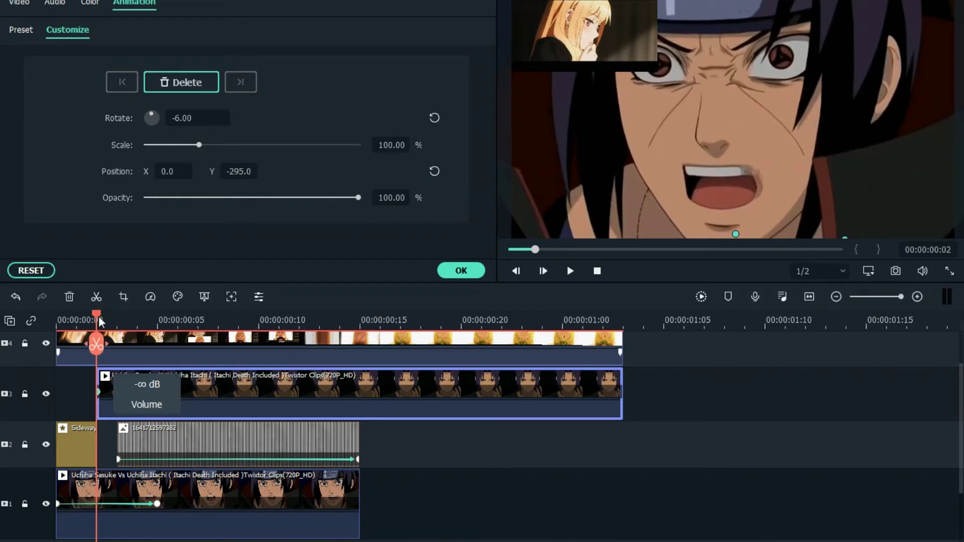
Step: Add a keyframe at 00:00:00:10 with the rotation at 0 and the position reset to X 0, Y 0
drag(99, 318, 258, 316)
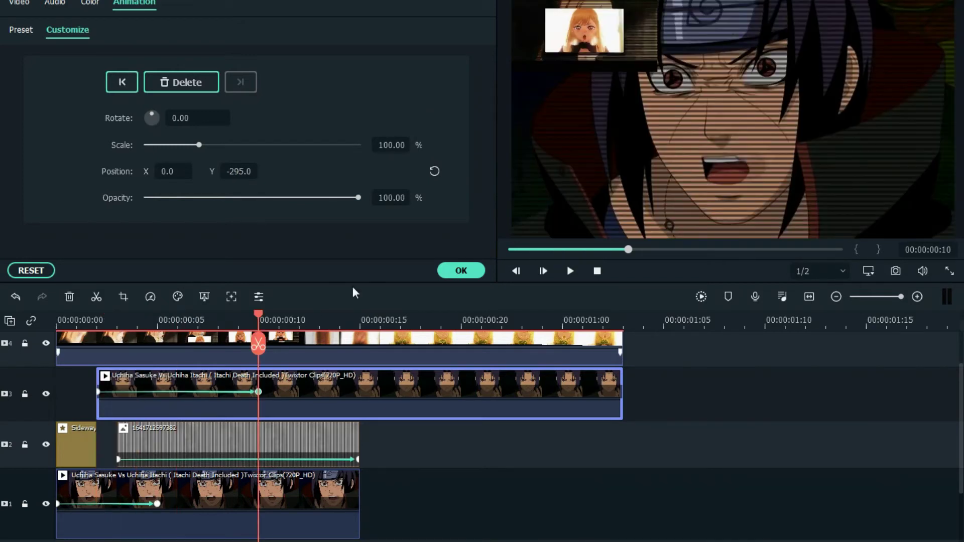
click(435, 171)
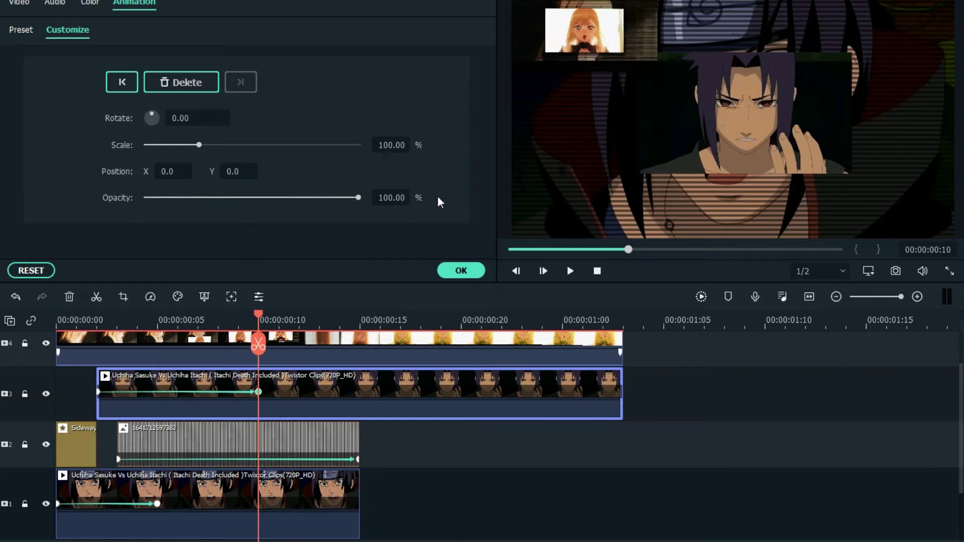
Step: Add a keyframe at 00:00:00:14 and enlarge the clip to about 205% so it covers the whole frame
drag(254, 315, 350, 325)
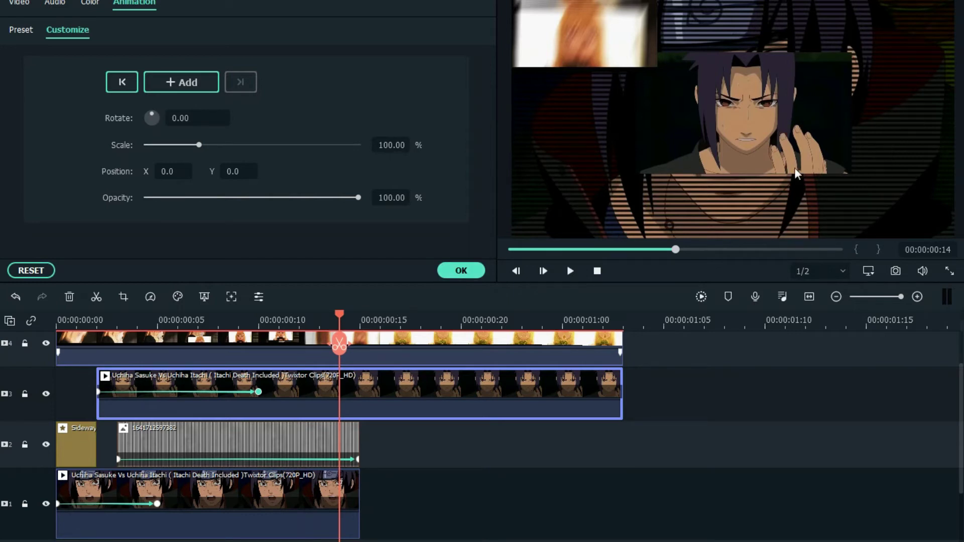
drag(787, 117, 788, 116)
drag(796, 150, 793, 150)
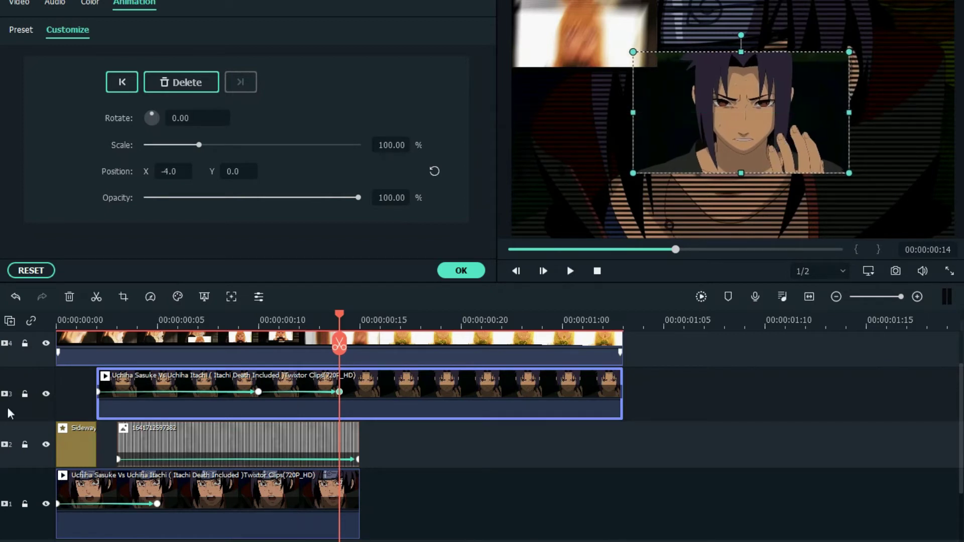
click(16, 298)
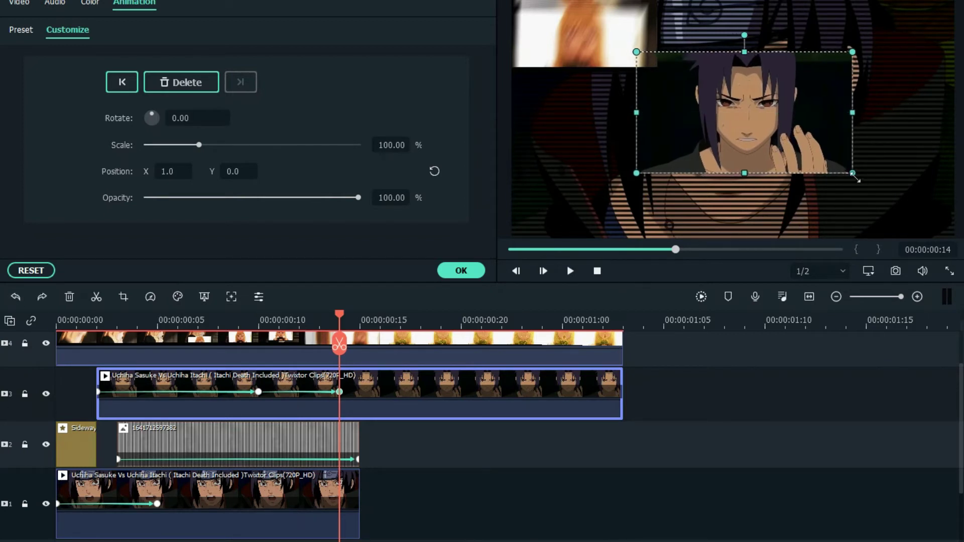
drag(853, 174, 899, 201)
drag(784, 170, 707, 111)
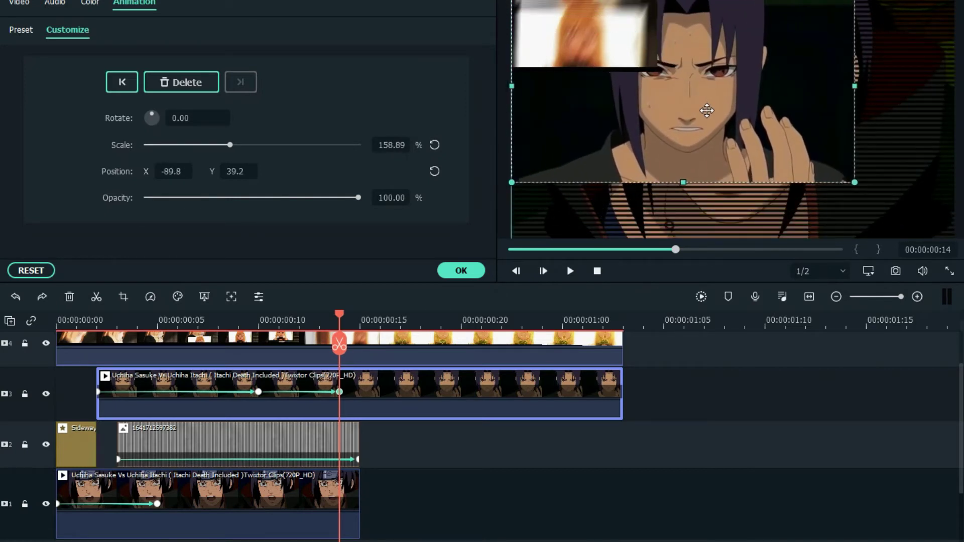
drag(855, 183, 952, 219)
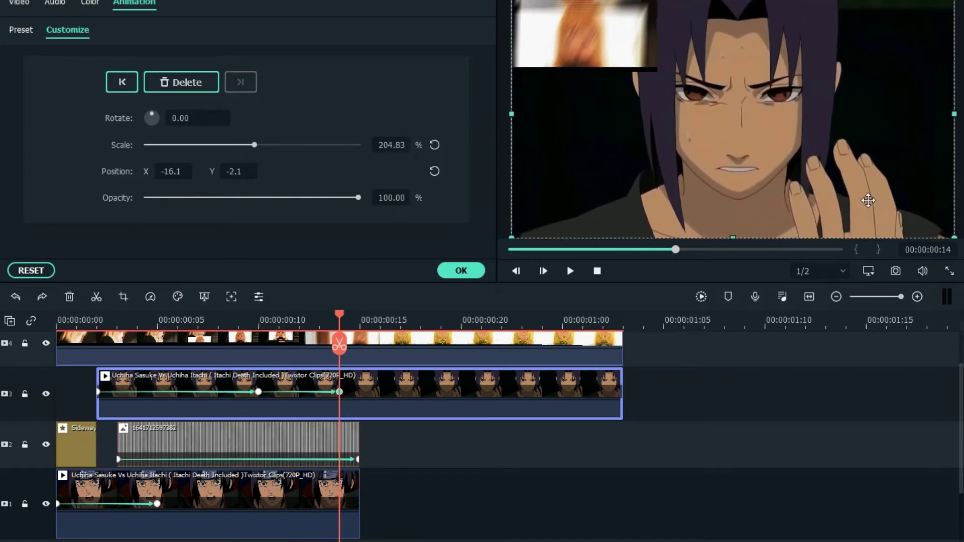
Step: Try setting the enlarged clip's position to X 0, Y 0 at this keyframe
click(174, 171)
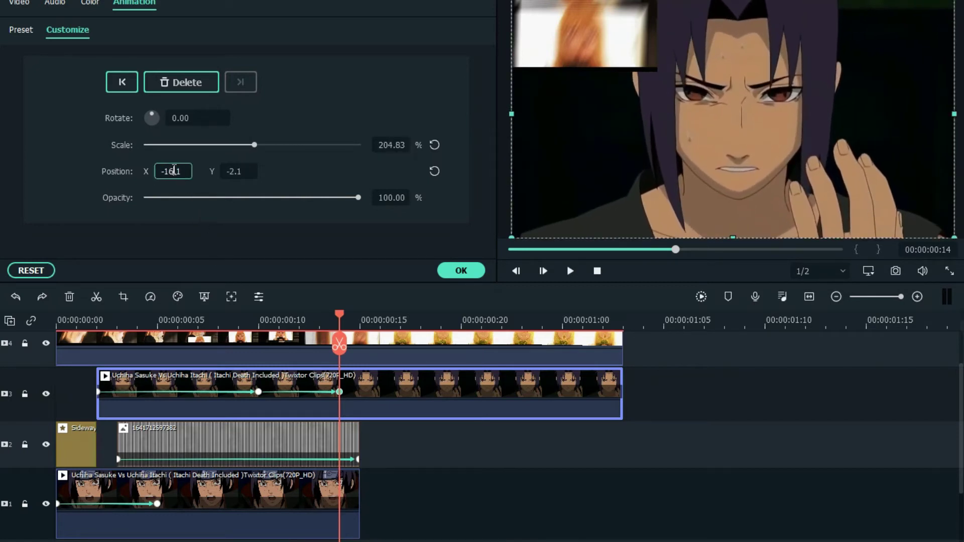
text(00.0)
click(330, 47)
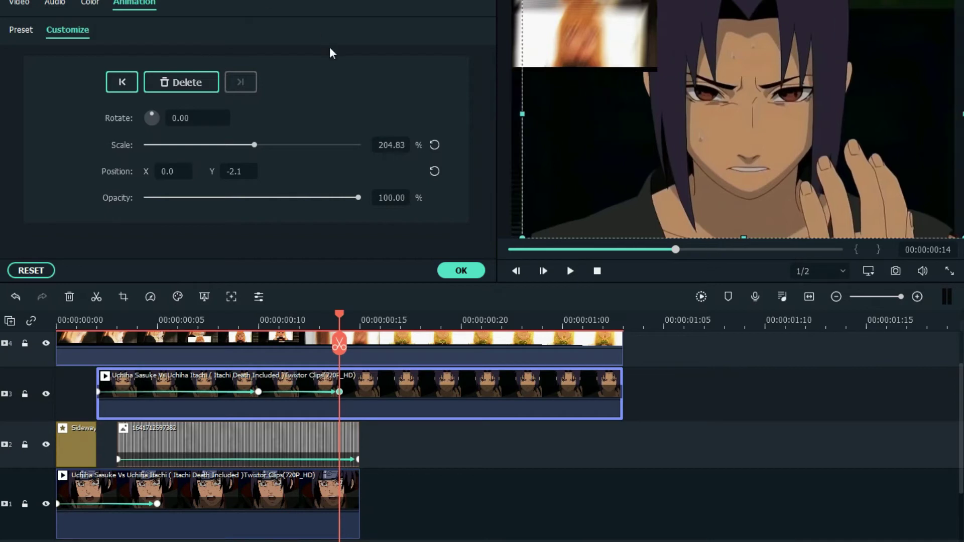
click(249, 172)
text(000)
click(328, 91)
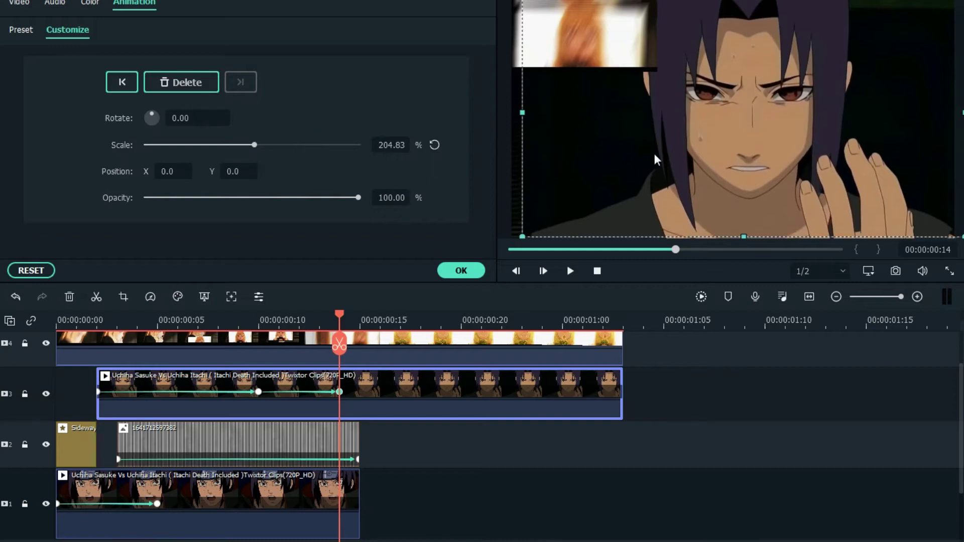
Step: Shift the enlarged clip to X -16, Y -1 to fill the frame, and move its last keyframe to the end of the striped image
drag(836, 187, 803, 170)
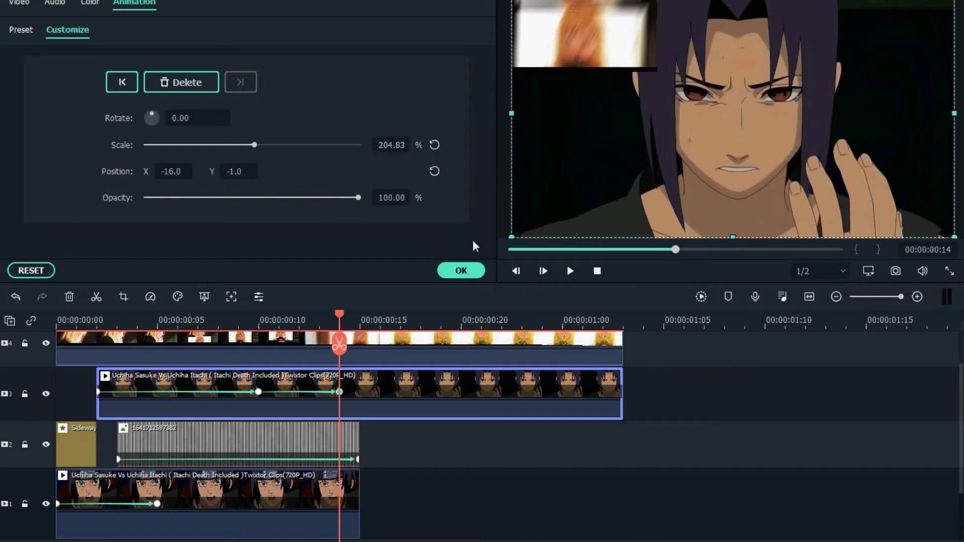
click(463, 271)
double_click(340, 392)
drag(340, 392, 359, 392)
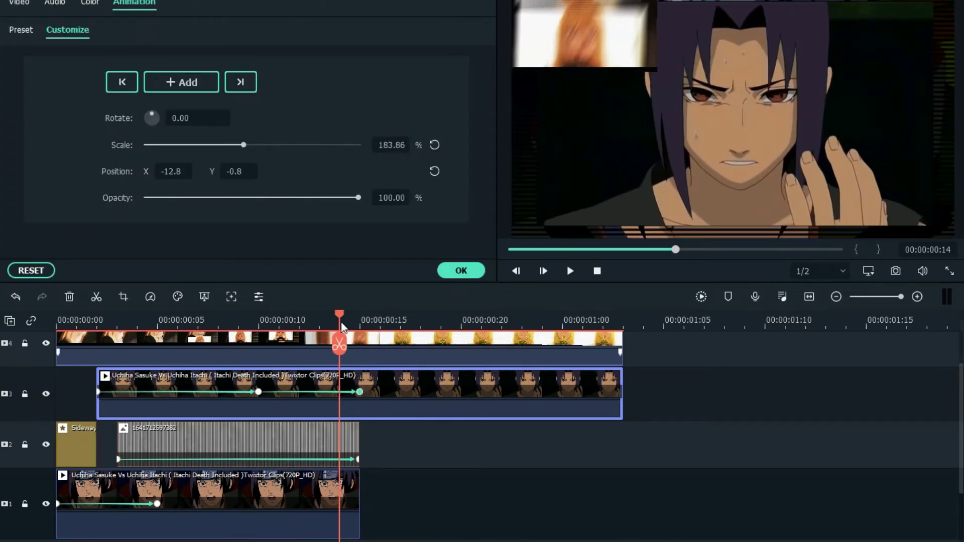
Step: Play back the clip's rise and zoom animation from 00:00:00:02
drag(318, 321, 96, 321)
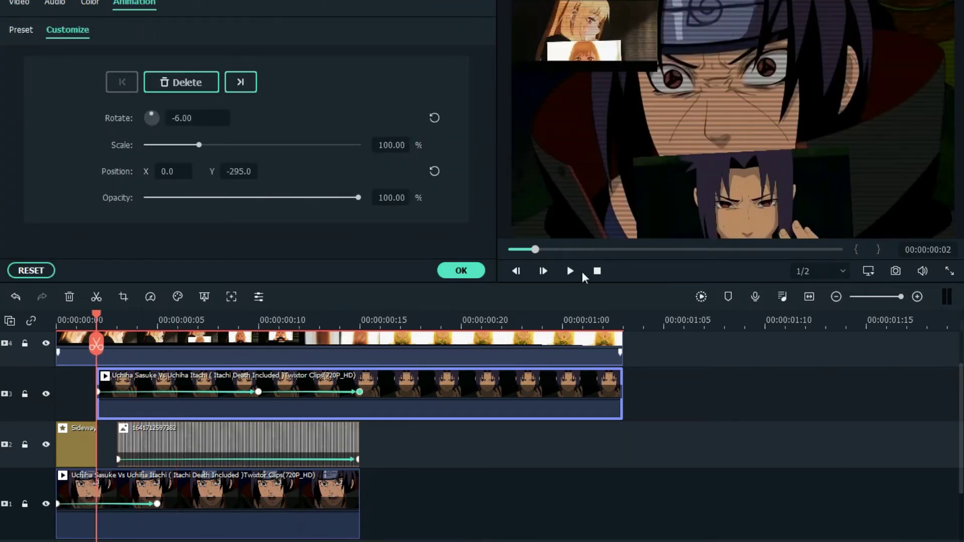
click(442, 274)
click(572, 275)
click(572, 275)
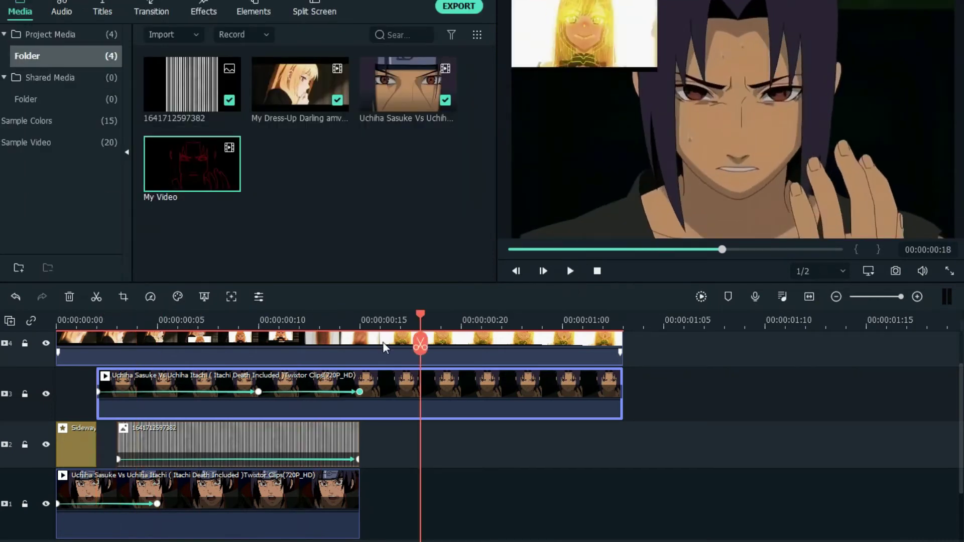
Step: Split the upper Sasuke clip at 00:00:00:15 and move its second half to track 1, right after the first clip
key(Left)
key(Left)
key(Left)
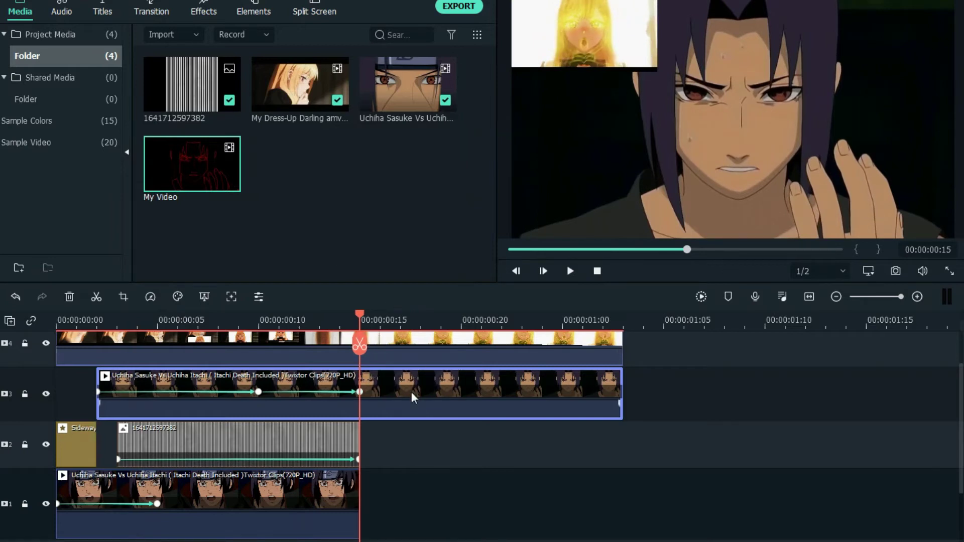
click(370, 348)
drag(420, 390, 403, 495)
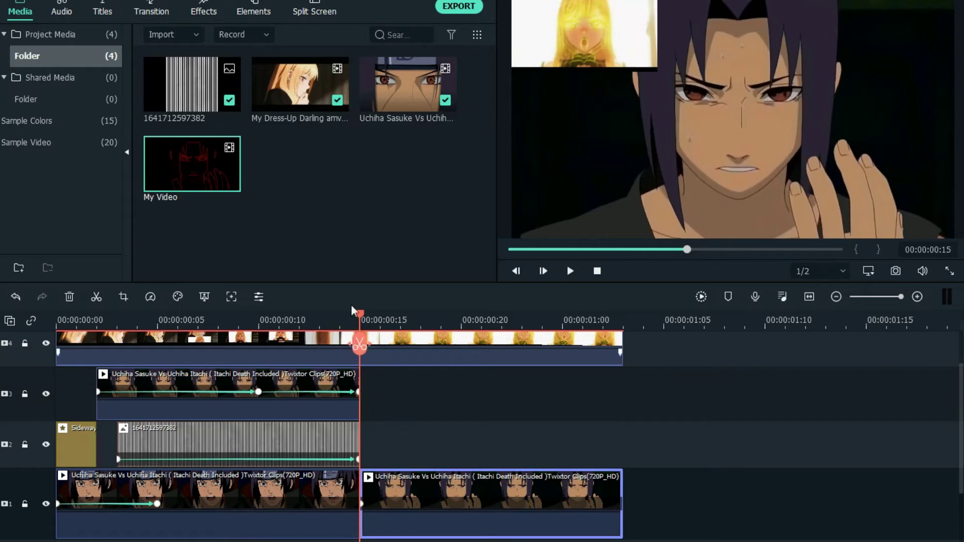
Step: Enable a drop shadow on the rising track 3 clip and set its distance to 5
drag(362, 316, 217, 341)
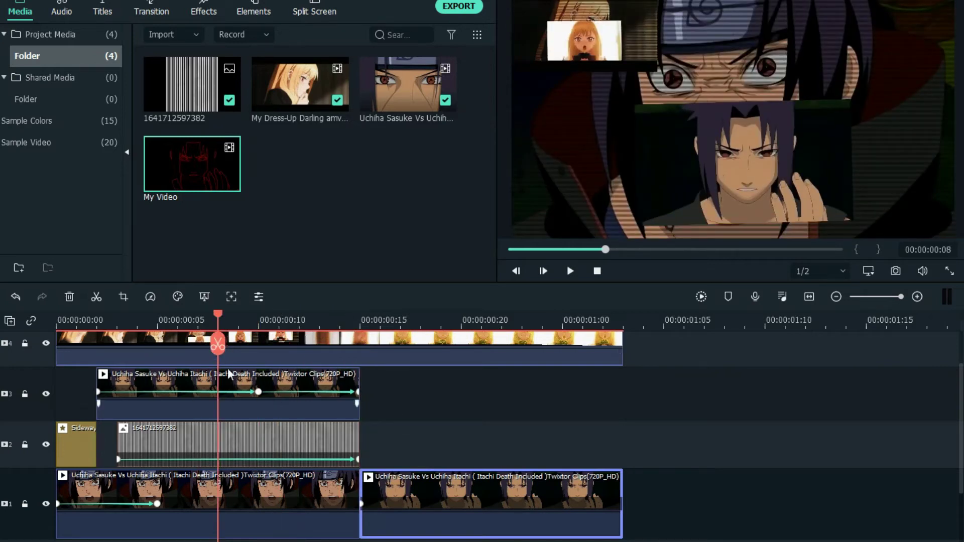
click(222, 378)
double_click(222, 377)
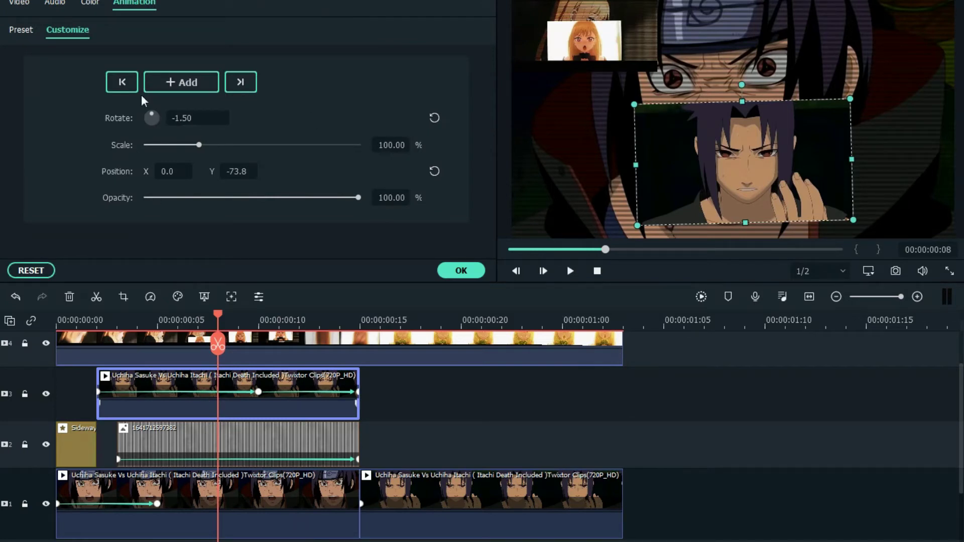
click(23, 4)
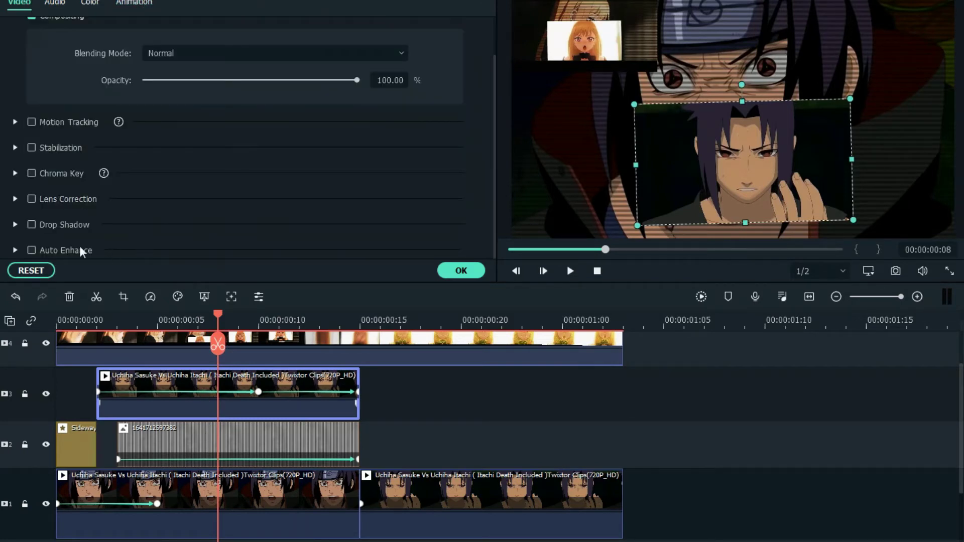
click(31, 225)
click(399, 125)
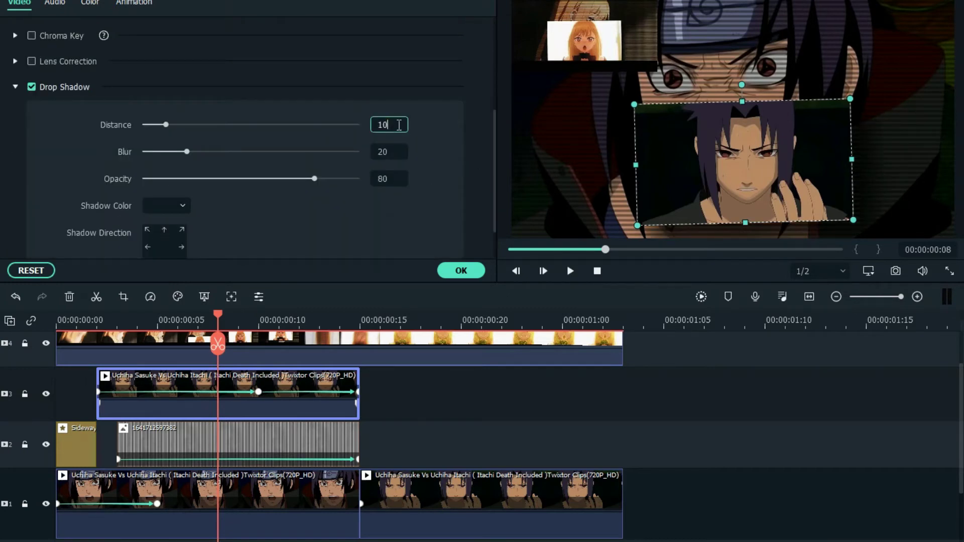
text(5)
Step: Set the shadow's opacity to 85 and blur to 10, and play back the transition
click(396, 151)
text(5)
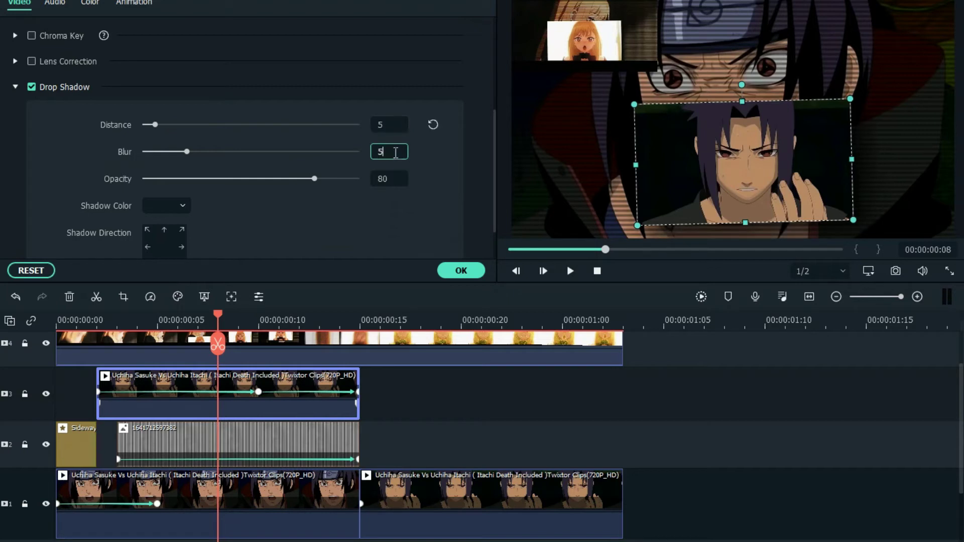
click(404, 179)
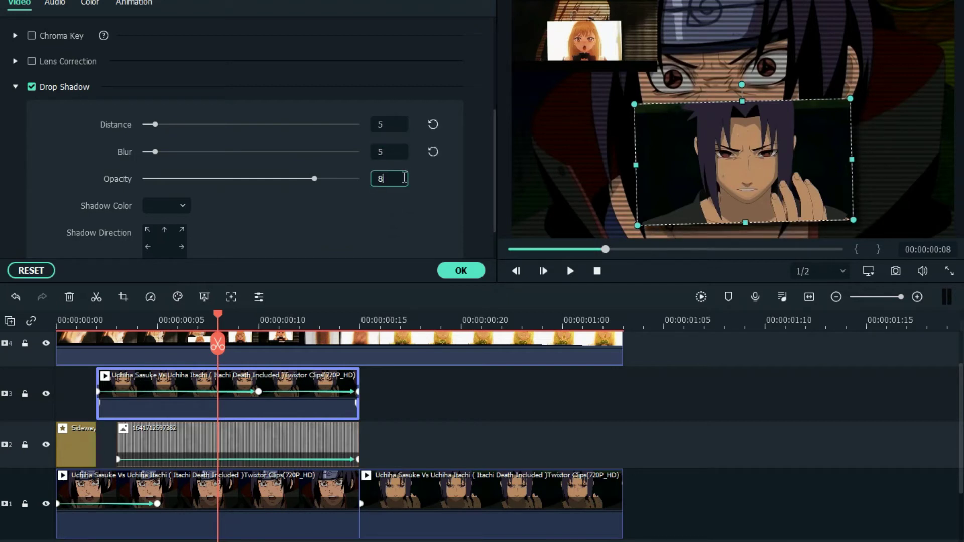
text(5)
click(443, 196)
scroll(452, 236, down, 1)
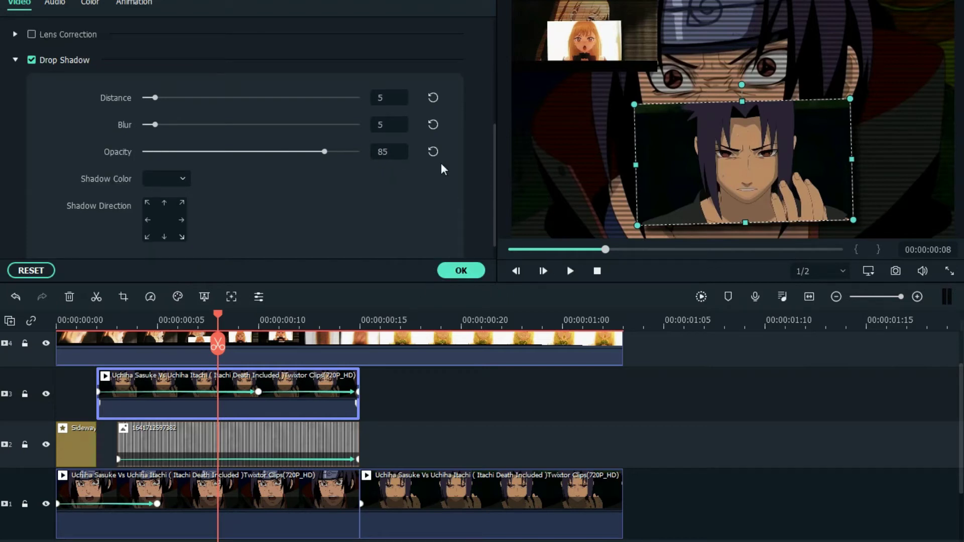
click(396, 126)
click(399, 186)
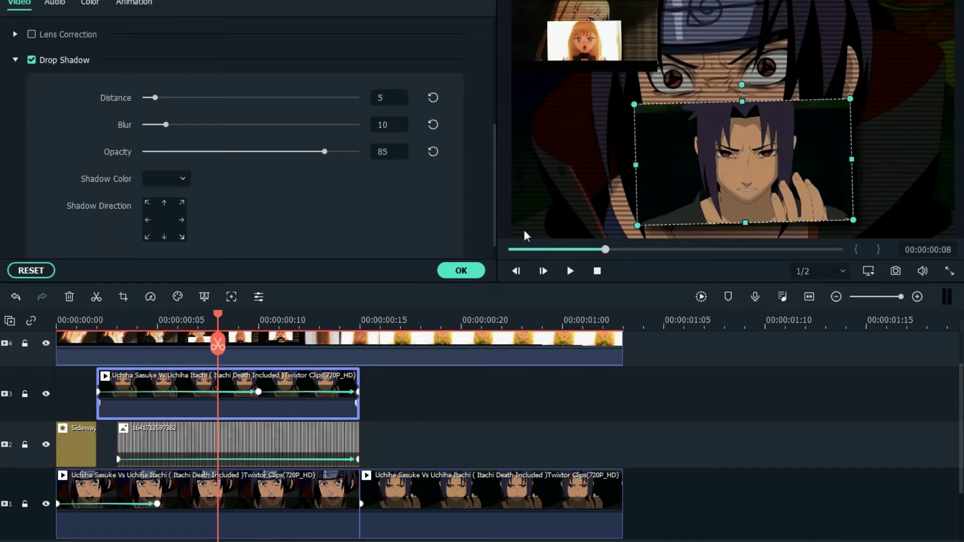
click(458, 271)
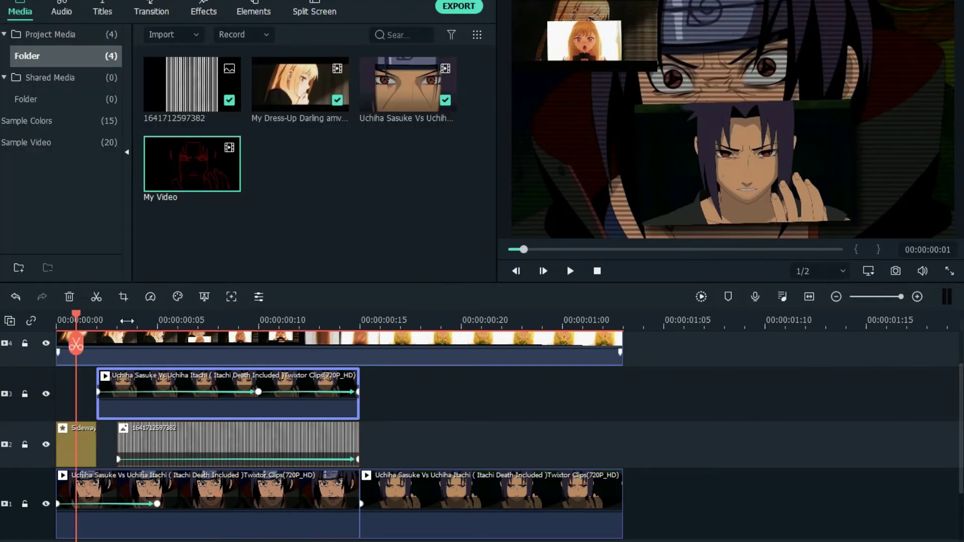
click(570, 271)
click(571, 272)
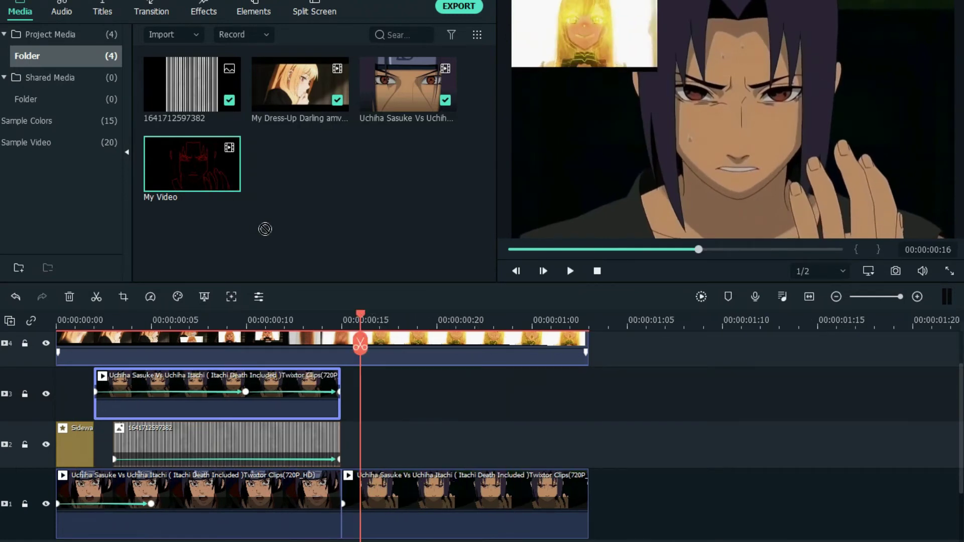
Step: Place My Video on a track above the Sasuke clip, split it at 00:00:00:15 and delete its first part
drag(314, 361, 210, 358)
drag(185, 188, 104, 436)
drag(360, 318, 341, 321)
scroll(384, 410, down, 2)
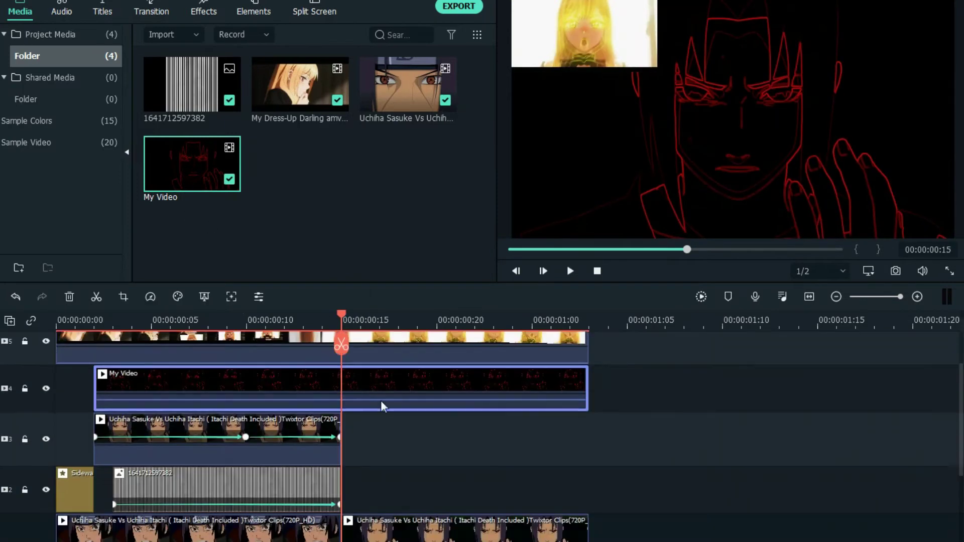
click(341, 345)
click(286, 377)
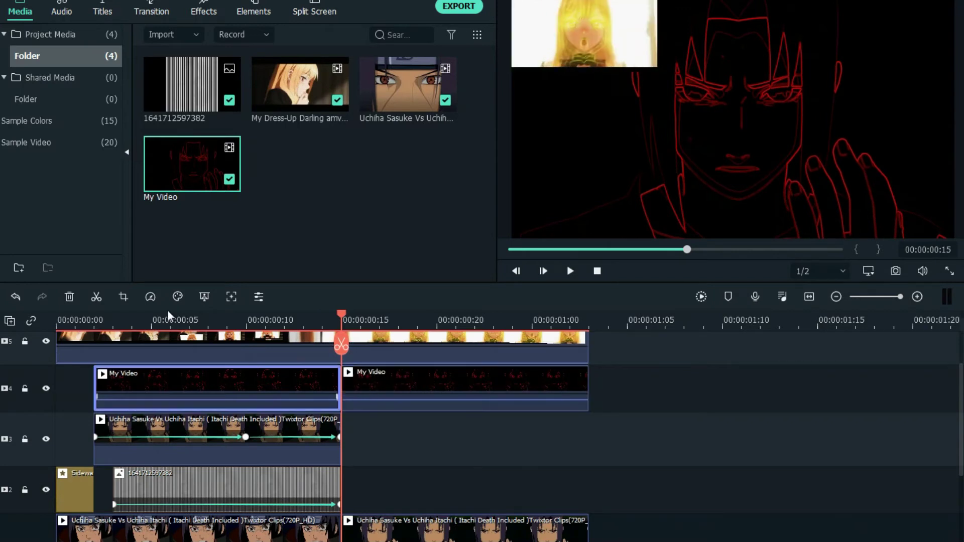
click(70, 297)
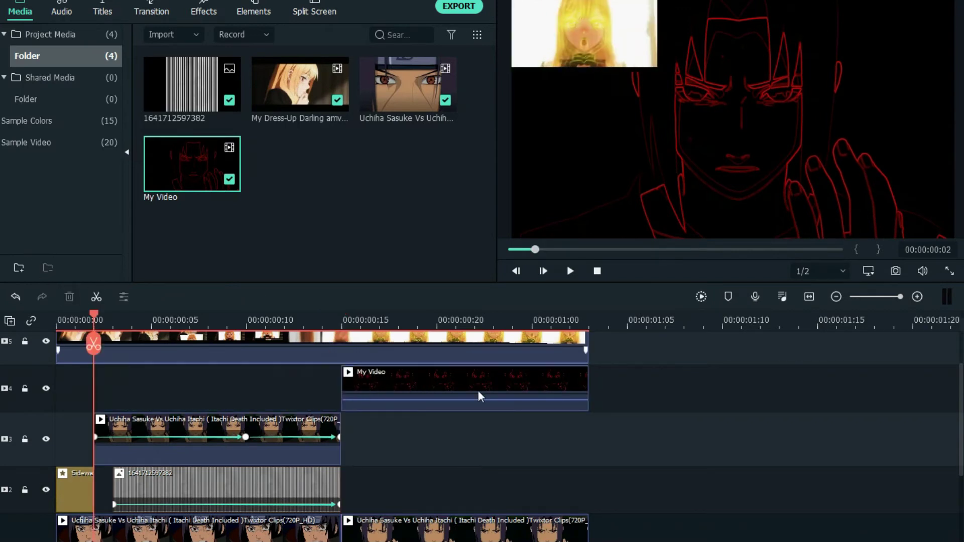
Step: Move the remaining My Video outline clip down to track 2, directly after the striped image
scroll(475, 430, down, 1)
scroll(474, 401, up, 1)
click(475, 387)
drag(471, 483, 471, 482)
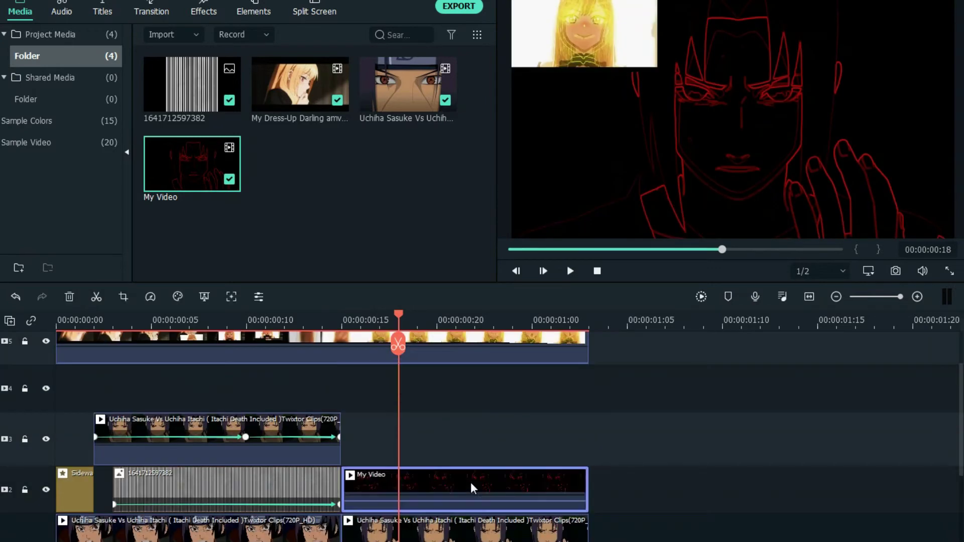
Step: Set the outline clip's blending mode to Screen
scroll(470, 477, down, 1)
double_click(456, 450)
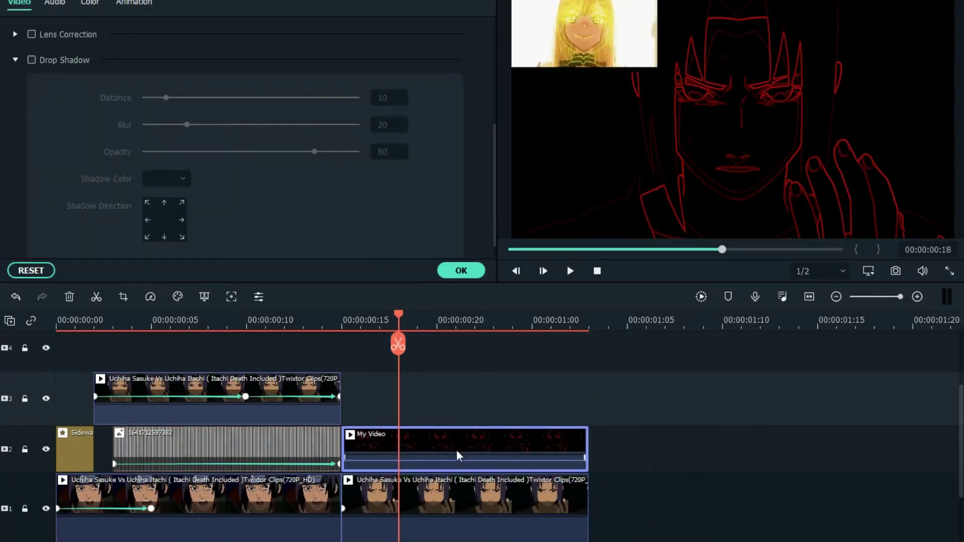
click(140, 5)
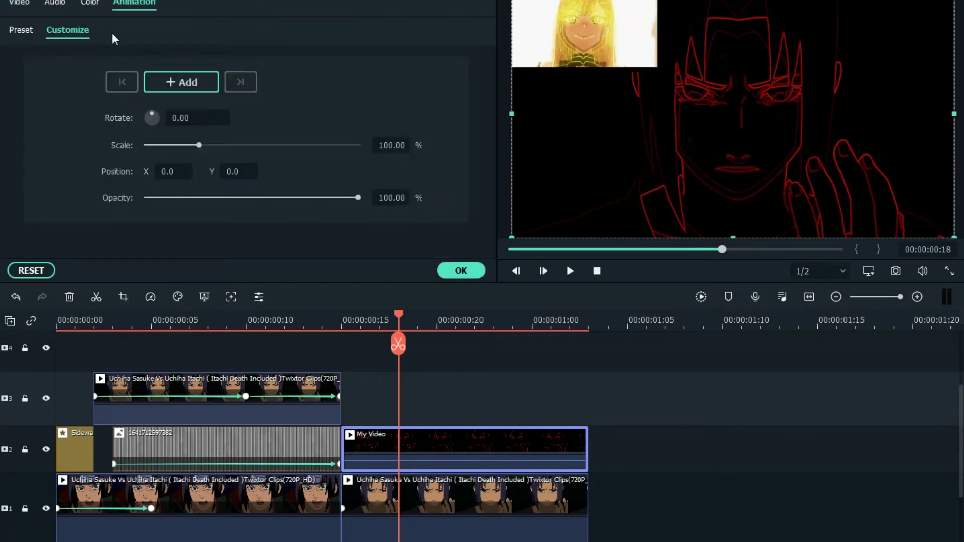
click(17, 7)
scroll(175, 137, up, 6)
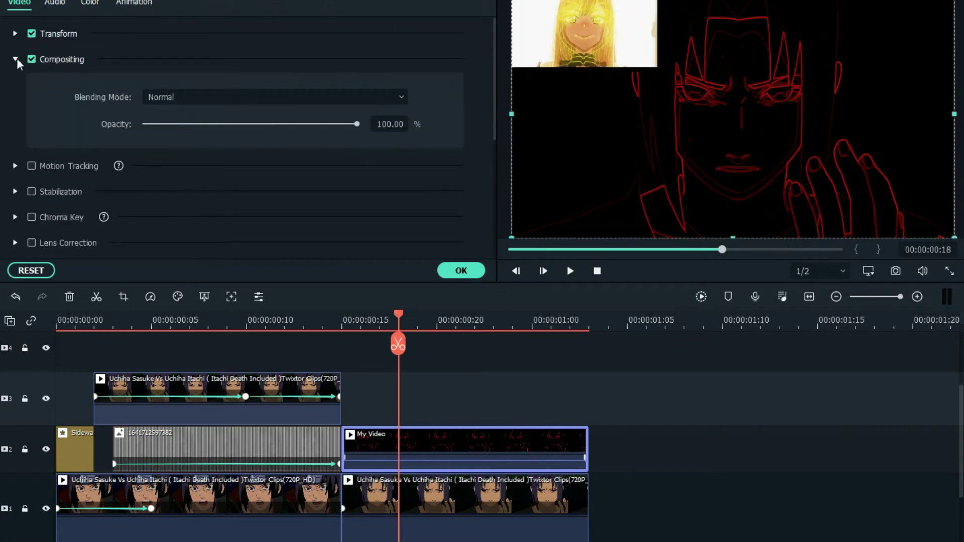
click(176, 92)
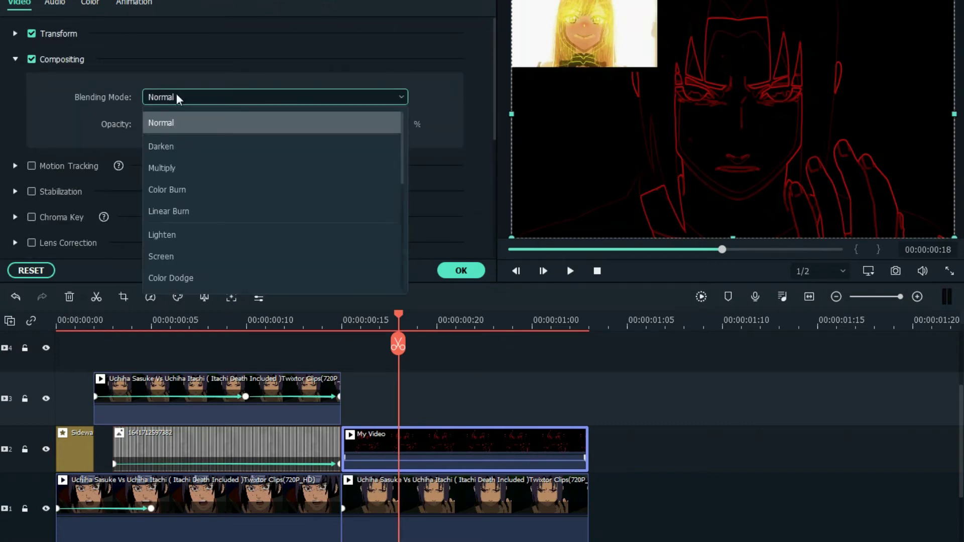
click(164, 255)
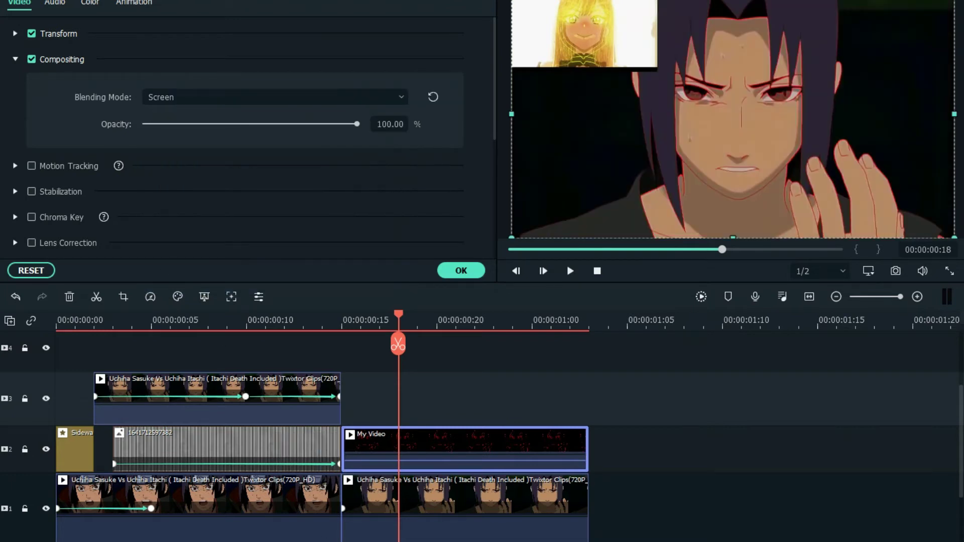
Step: Scale the outline clip to 115% at 00:00:00:15
key(Up)
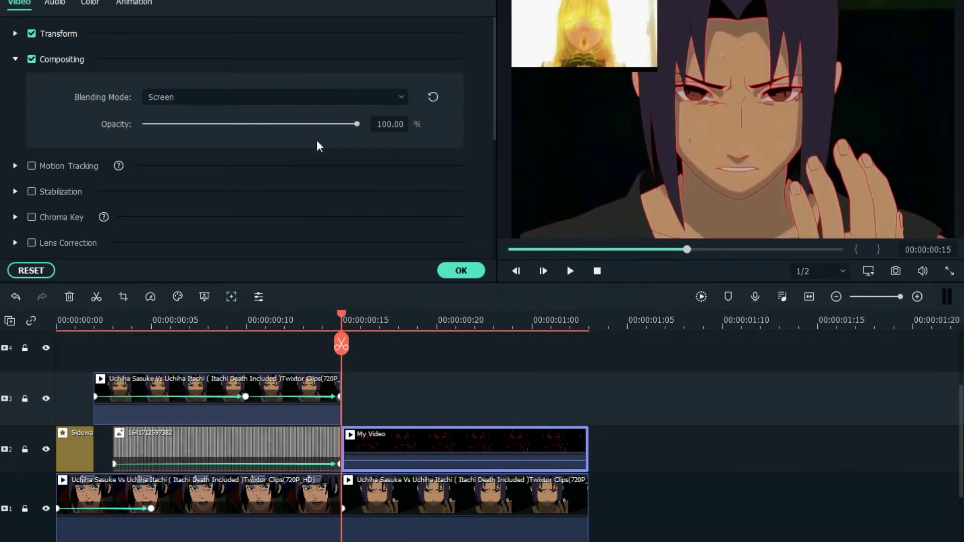
click(16, 58)
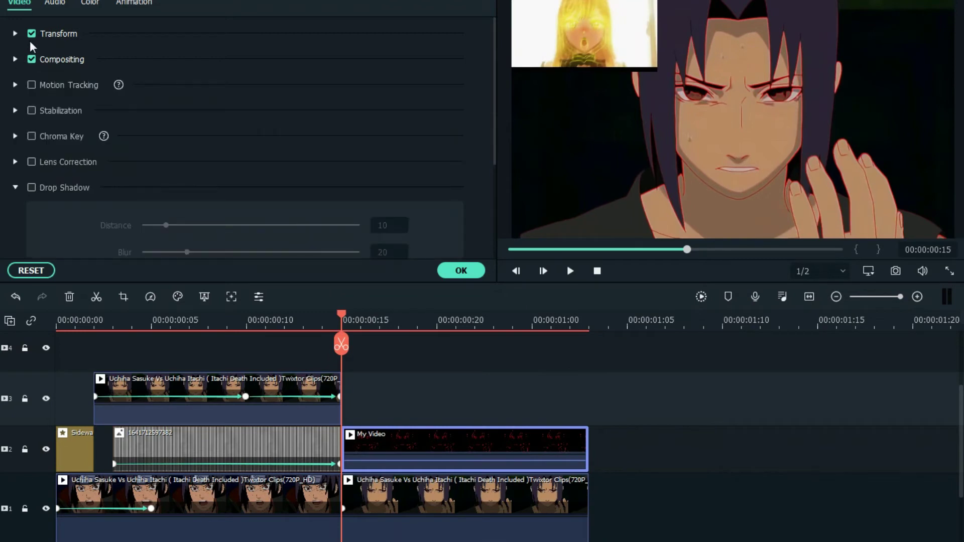
click(16, 34)
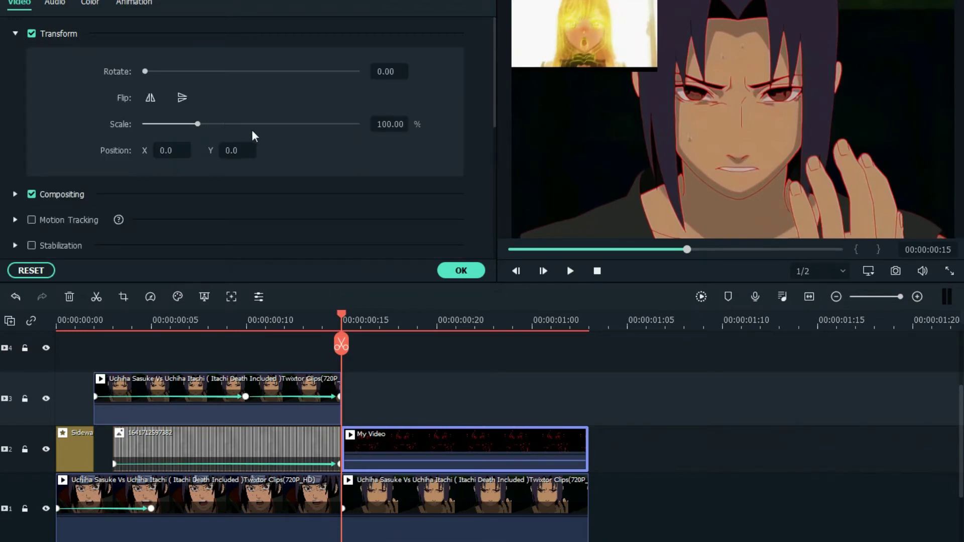
mouse_move(200, 125)
mouse_down()
mouse_move(227, 126)
mouse_move(209, 132)
mouse_up()
click(394, 124)
key(BackSpace)
text(5.65)
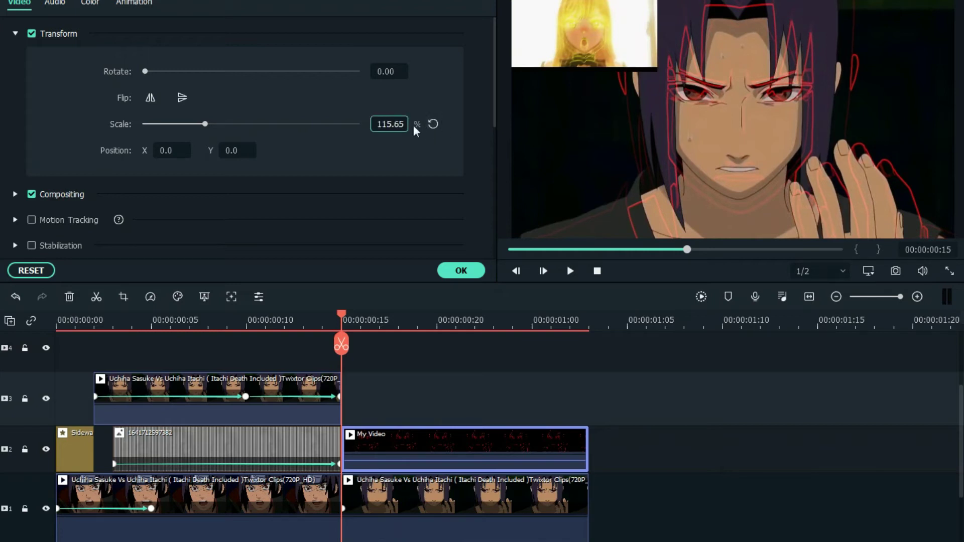
key(Right)
key(Delete)
key(Delete)
text(00)
key(Return)
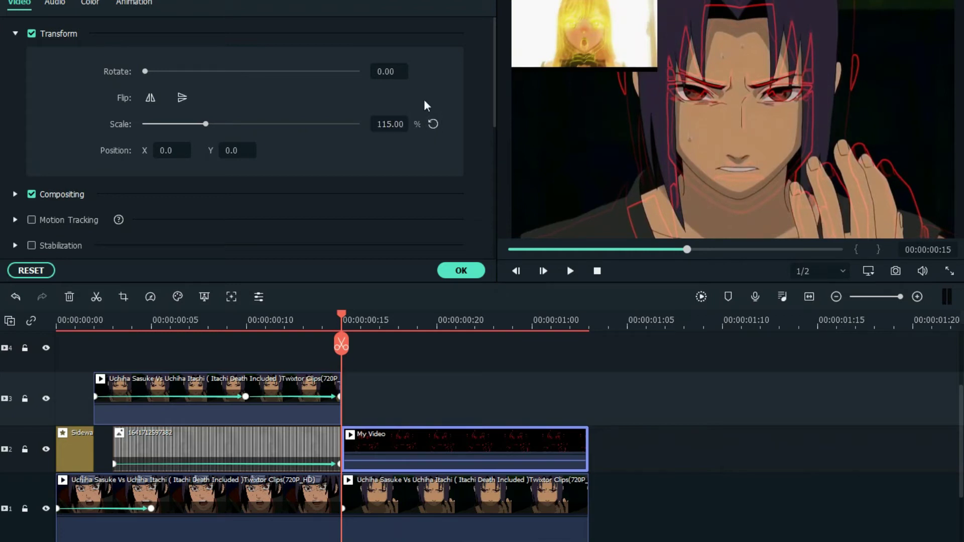
Step: Duplicate the outline clip and place the copy on track 3, directly above the original
right_click(399, 448)
click(443, 26)
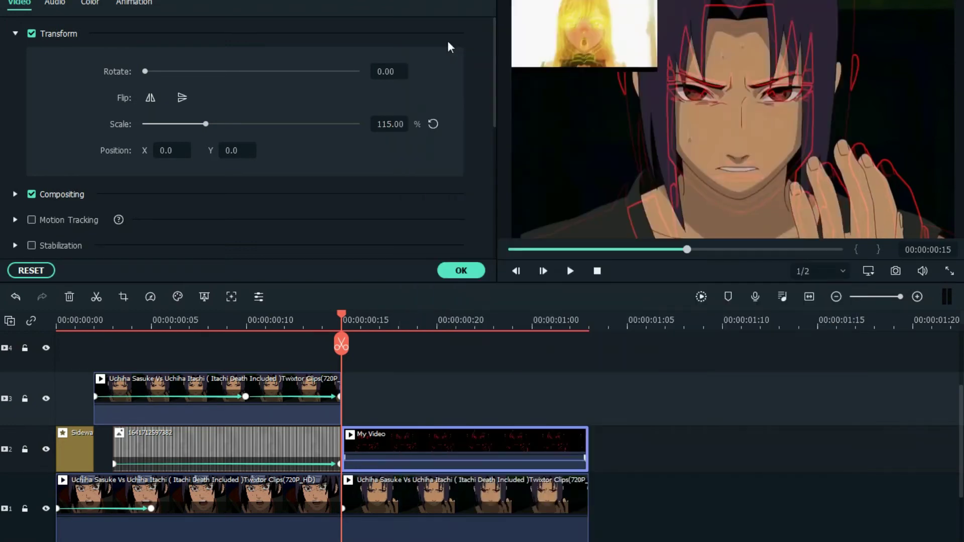
right_click(648, 445)
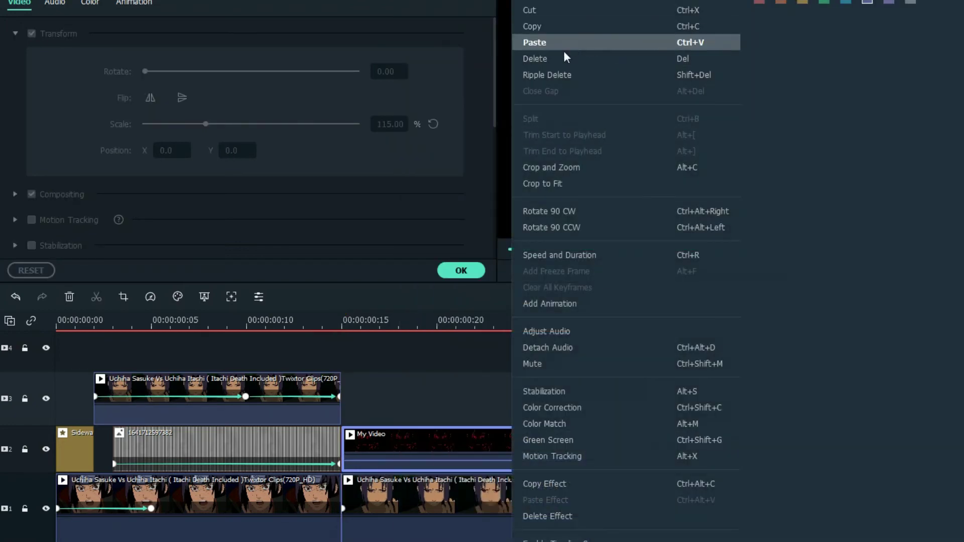
click(556, 48)
scroll(713, 492, up, 2)
scroll(725, 531, down, 3)
drag(725, 478, 411, 381)
Step: Scale the copied outline clip to 130%, trying 125% first, and accept the clip settings
click(360, 324)
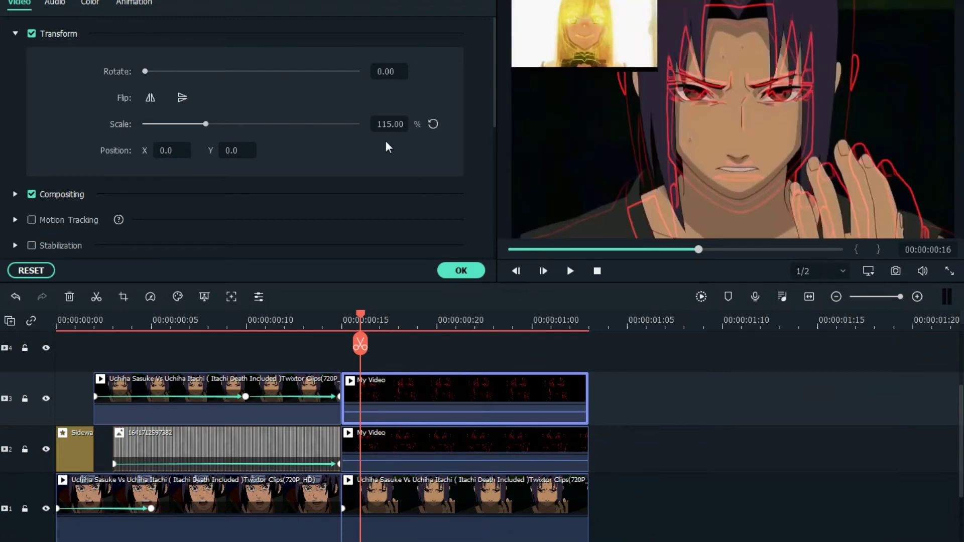
click(392, 124)
key(BackSpace)
key(BackSpace)
text(25)
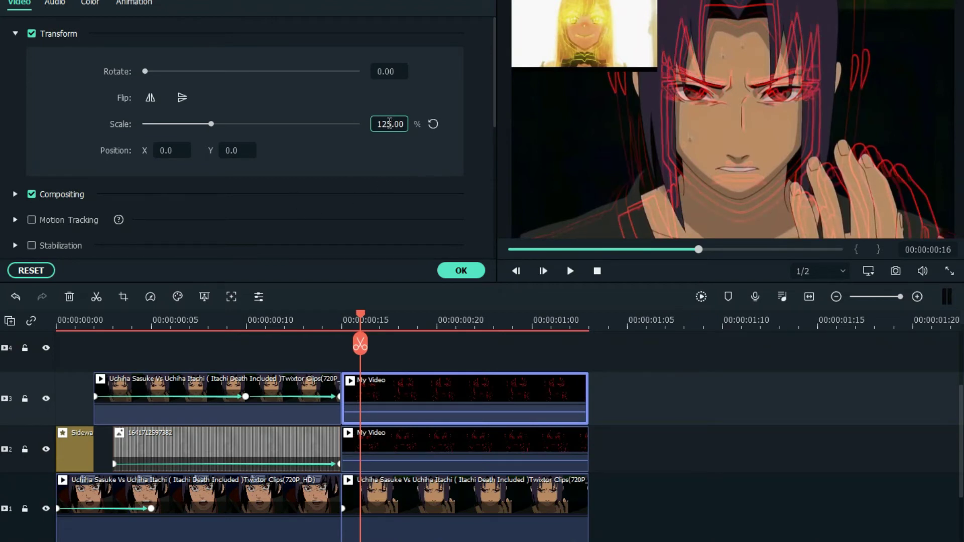
key(BackSpace)
key(BackSpace)
text(30)
key(Return)
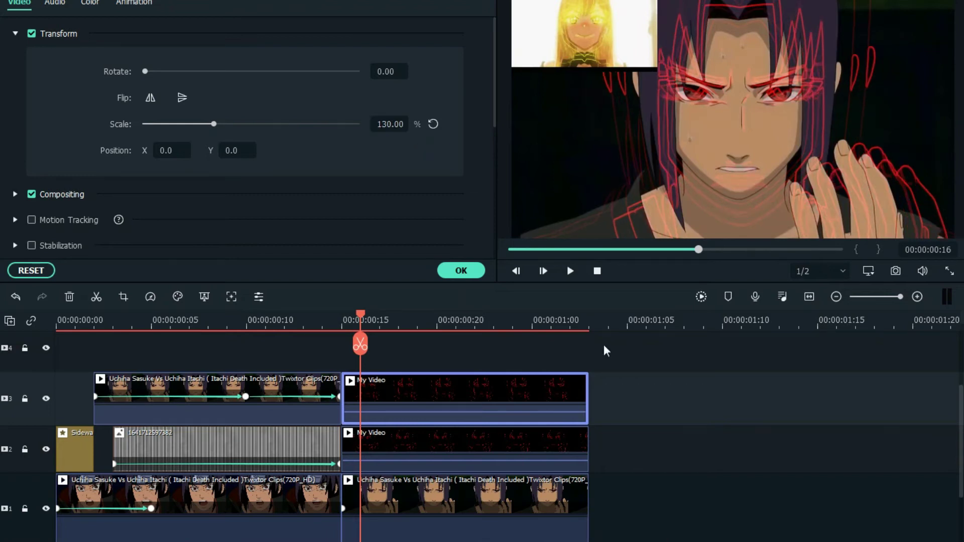
click(461, 271)
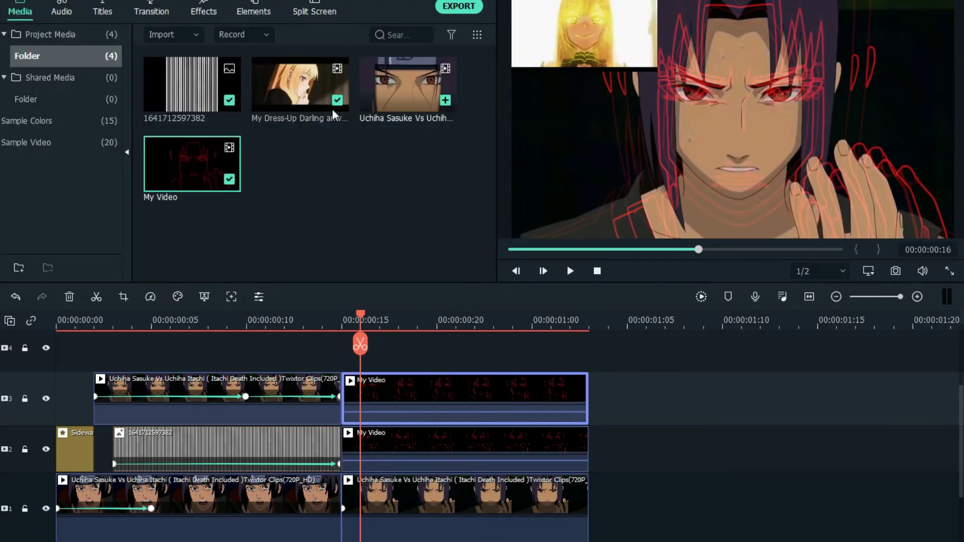
Step: Apply the Glow effect from the favorites to the outline clip on track 2
click(205, 13)
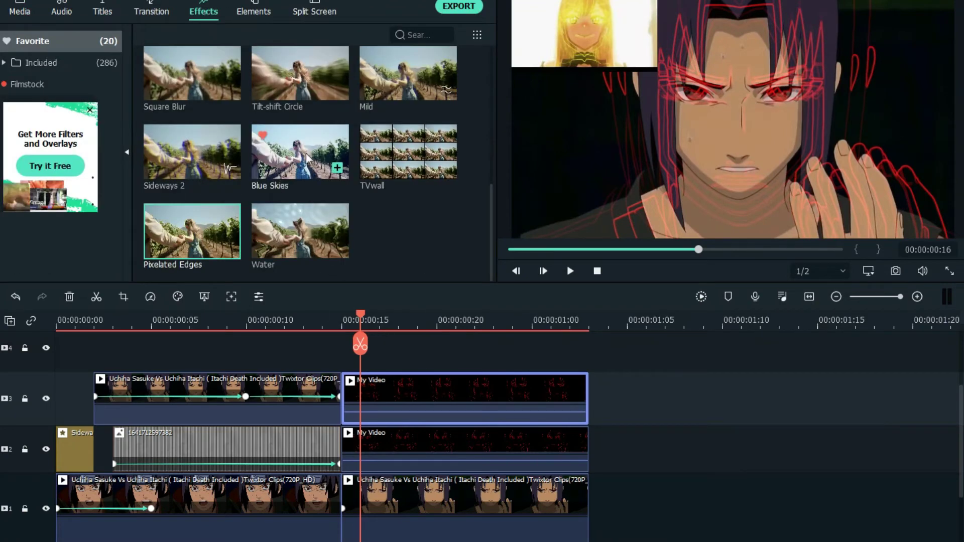
scroll(306, 159, up, 5)
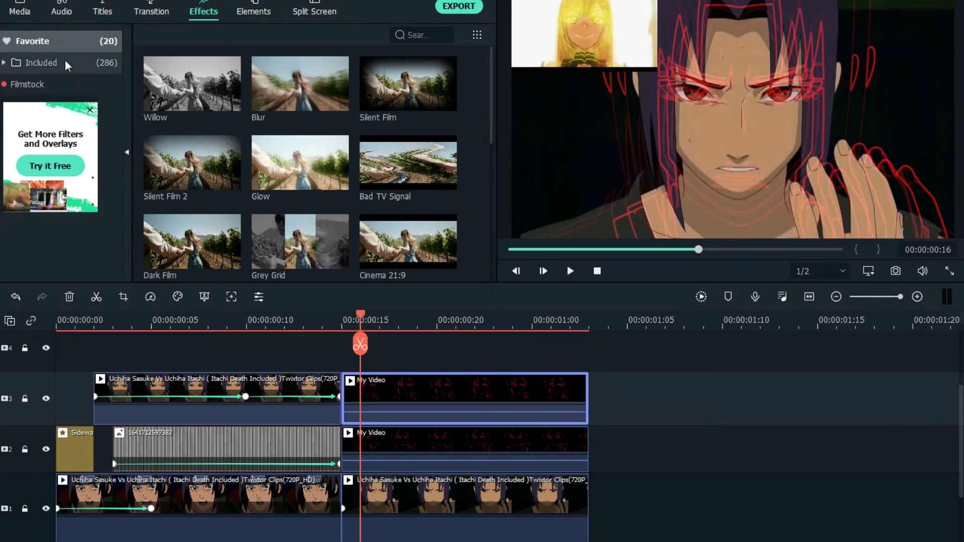
drag(265, 176, 405, 436)
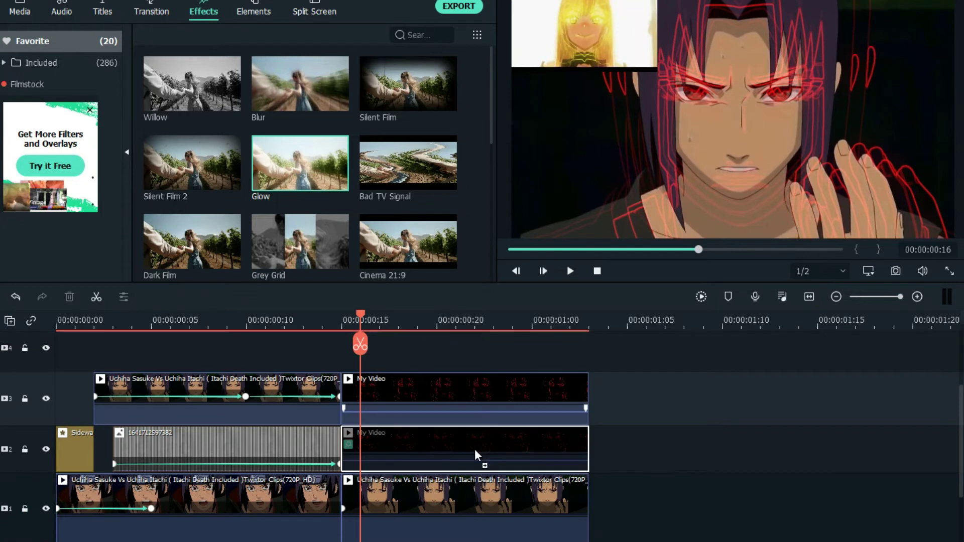
Step: Apply the Glow effect to the outline clip on track 3 and play the transition from the beginning
drag(322, 175, 444, 402)
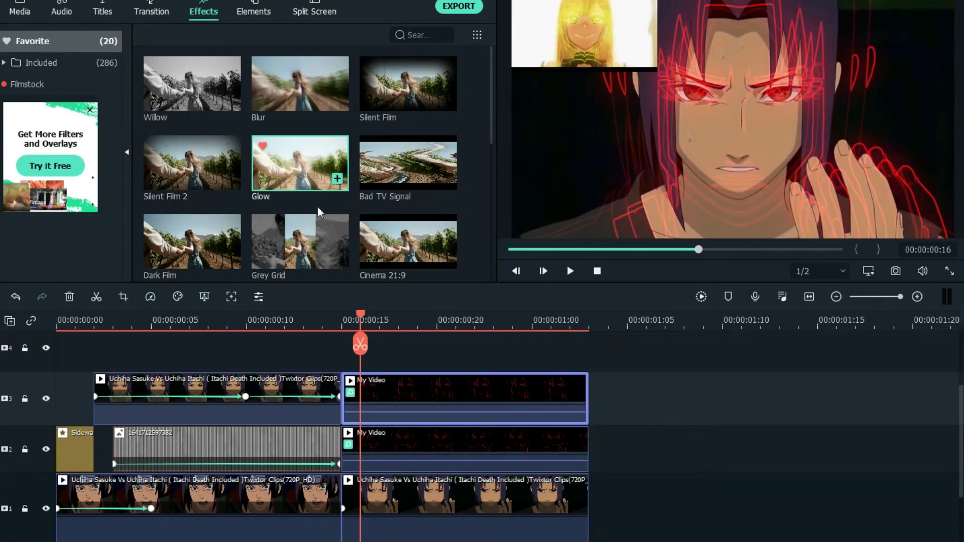
click(375, 447)
click(385, 397)
click(387, 448)
click(391, 392)
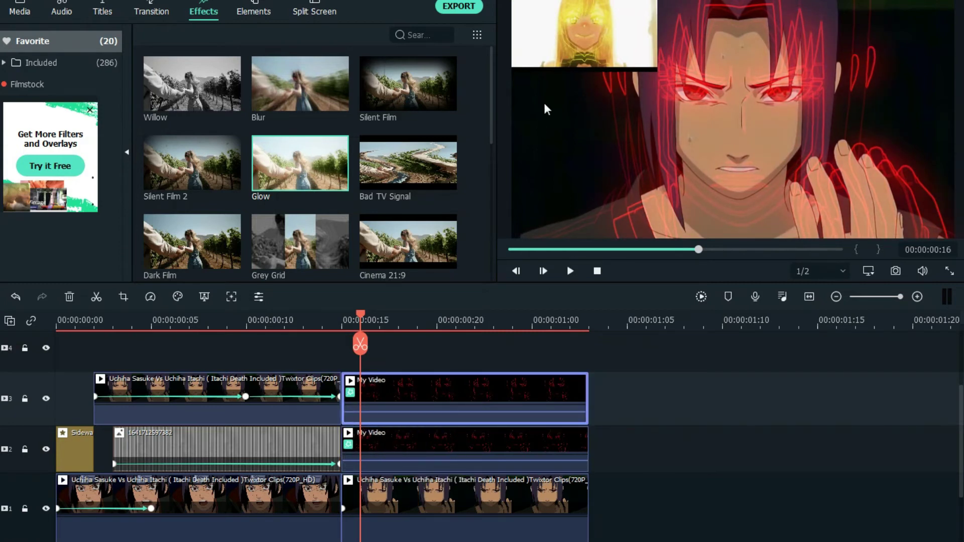
drag(361, 317, 70, 315)
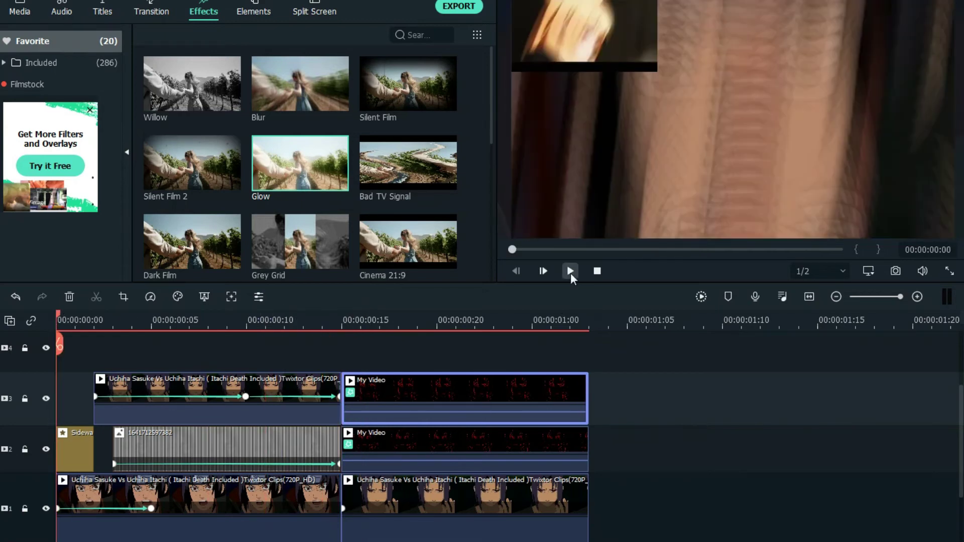
click(570, 272)
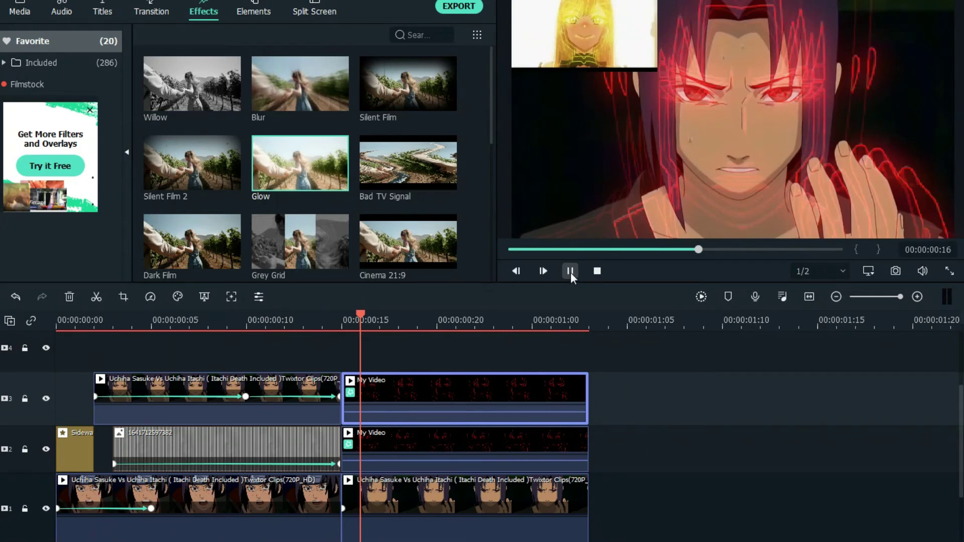
Step: Add a custom animation keyframe at 00:00:01:00 to the second clip on track 1 with its rotation set to 6.00
drag(398, 315, 341, 327)
scroll(494, 452, down, 2)
double_click(495, 458)
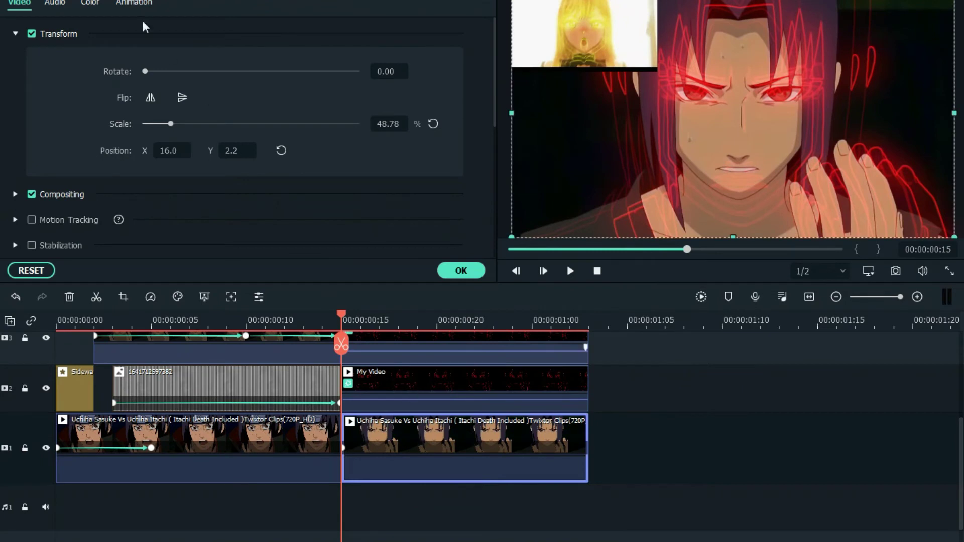
click(135, 3)
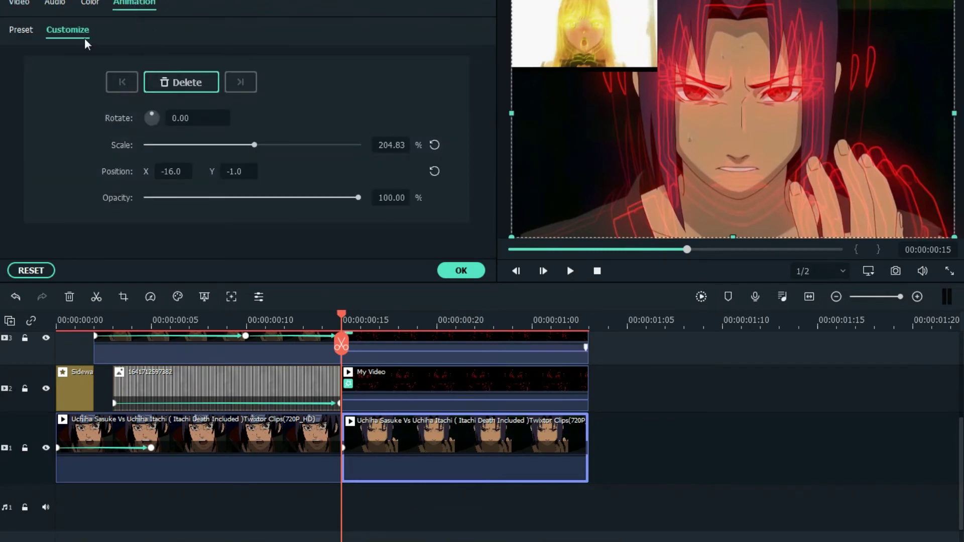
scroll(568, 352, up, 1)
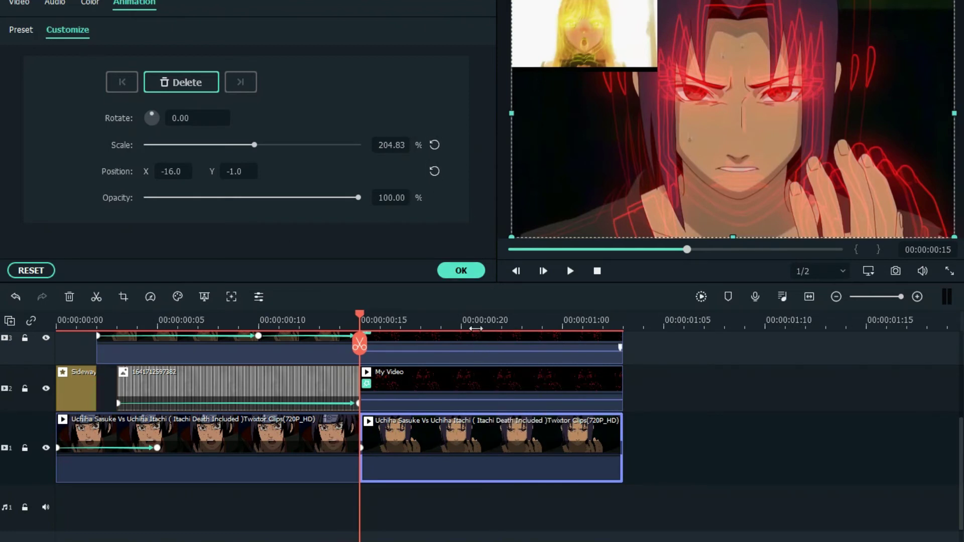
drag(359, 315, 582, 358)
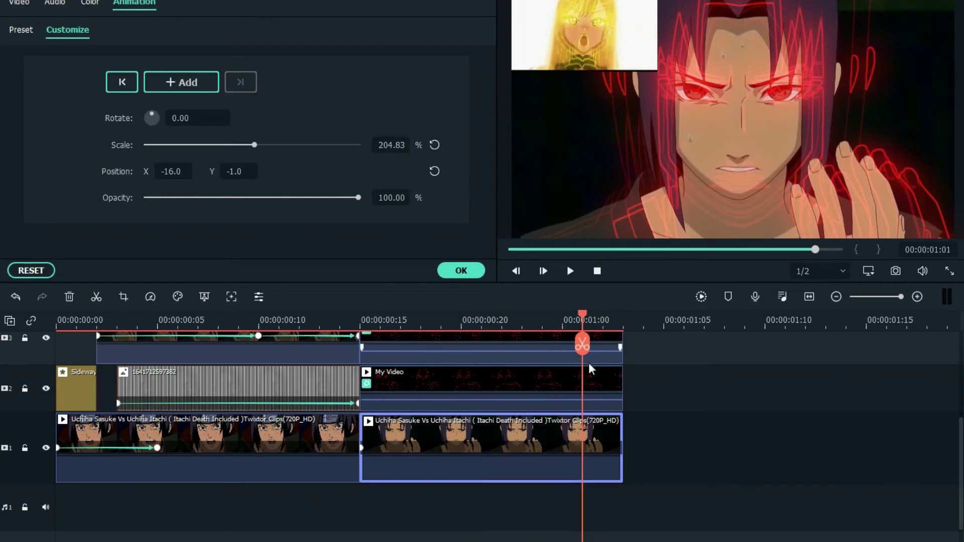
key(Left)
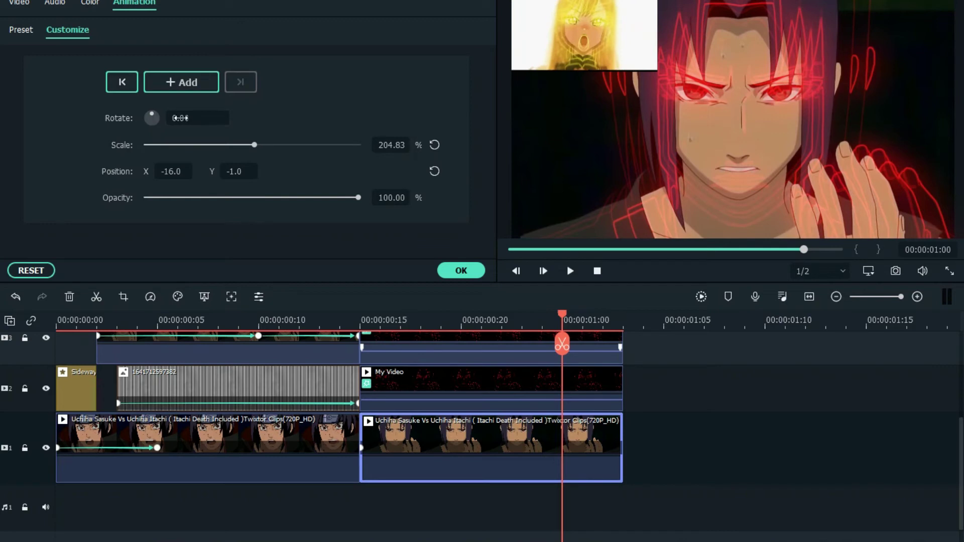
drag(156, 113, 181, 121)
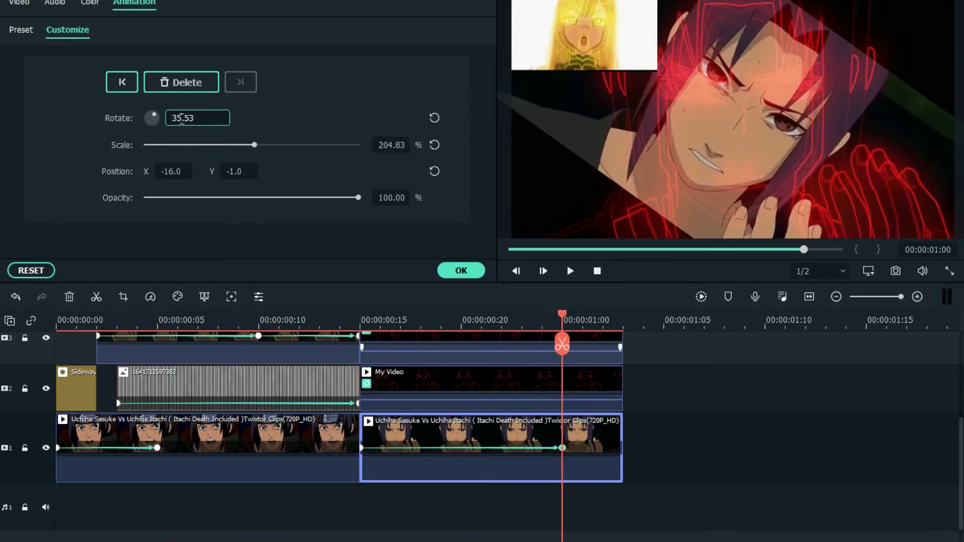
key(BackSpace)
key(BackSpace)
text(6)
key(BackSpace)
key(BackSpace)
key(Return)
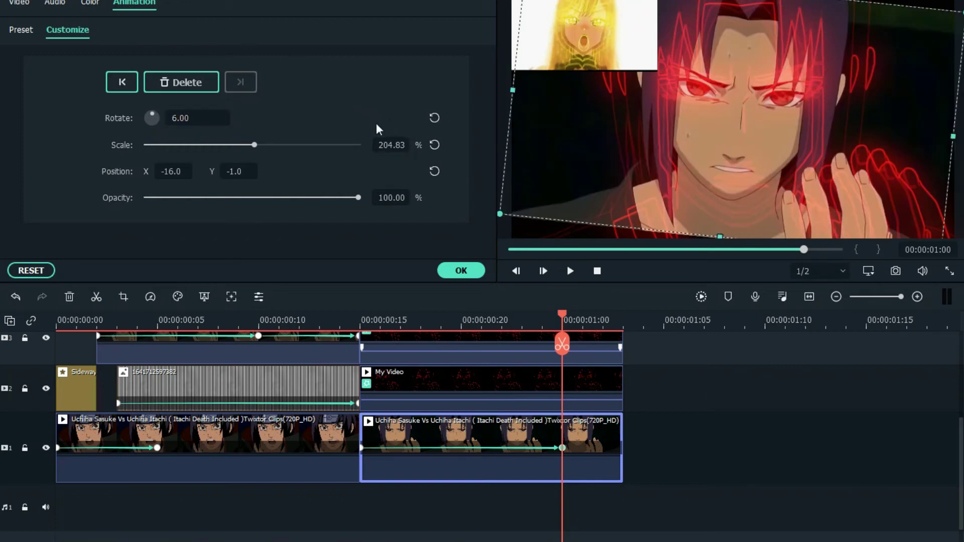
Step: Set the scale of the track 1 clip's keyframe at 00:00:01:00 to 250.83%
click(402, 145)
key(Left)
key(Left)
key(BackSpace)
key(BackSpace)
key(BackSpace)
key(BackSpace)
text(250.)
key(Return)
click(407, 145)
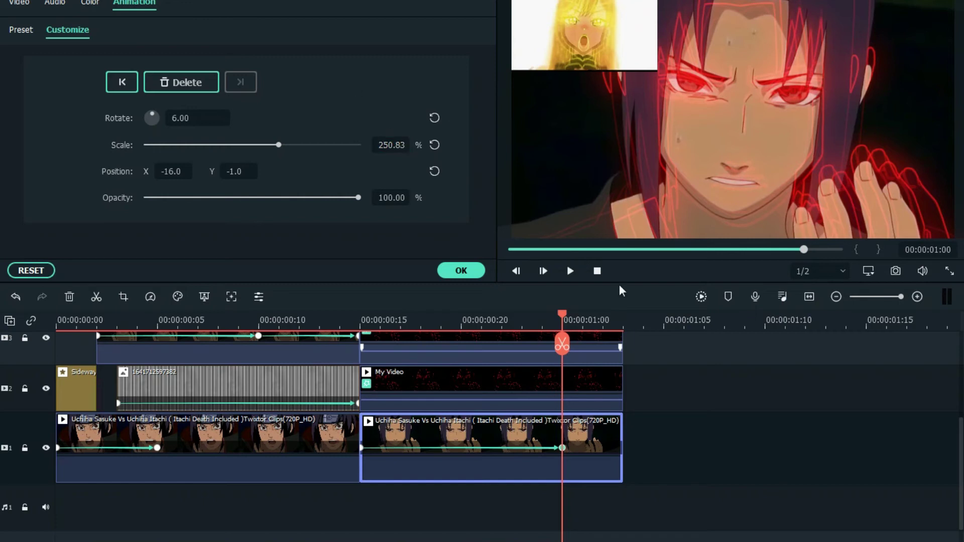
Step: Add an animation keyframe with rotation 6.00 to the outline clip on track 2 at 00:00:00:15
click(619, 326)
click(368, 320)
double_click(392, 393)
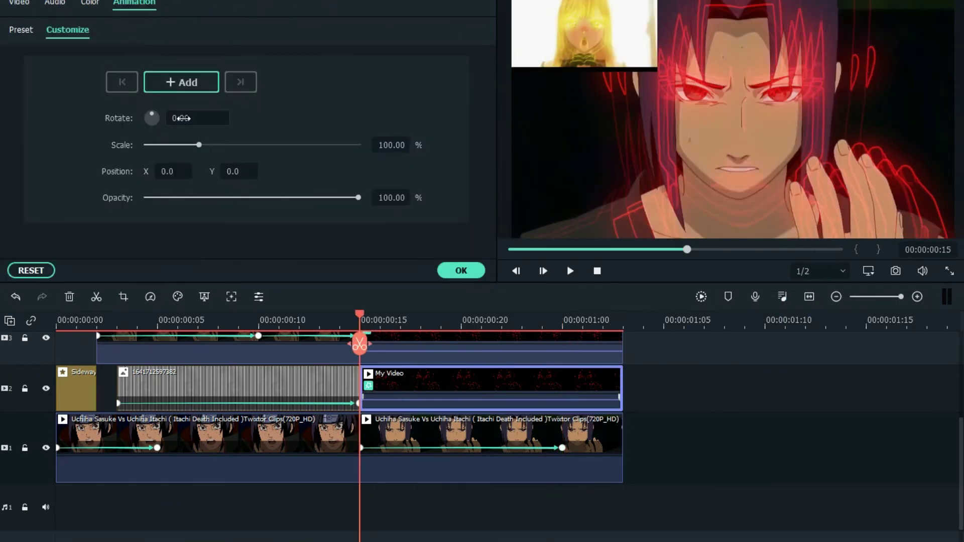
drag(155, 114, 189, 119)
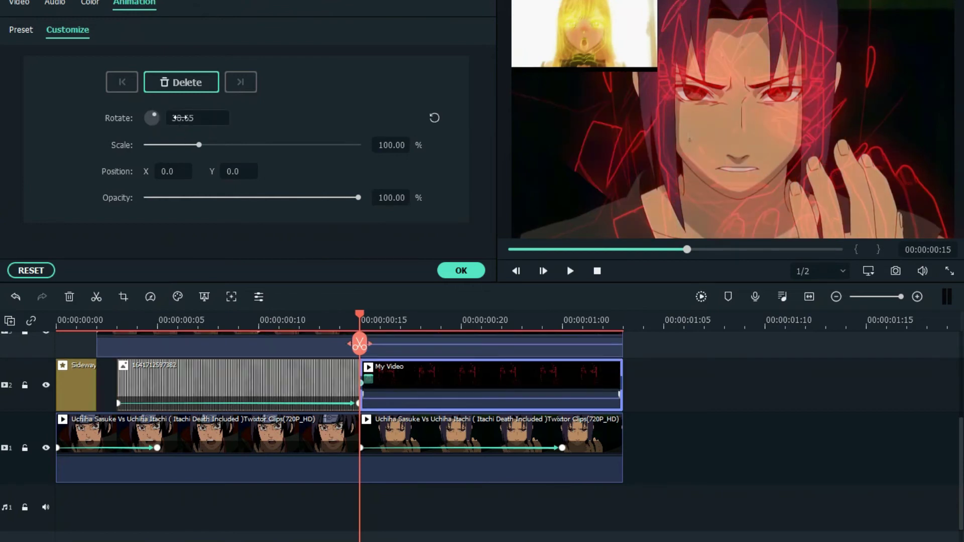
click(183, 118)
key(BackSpace)
key(BackSpace)
text(6.)
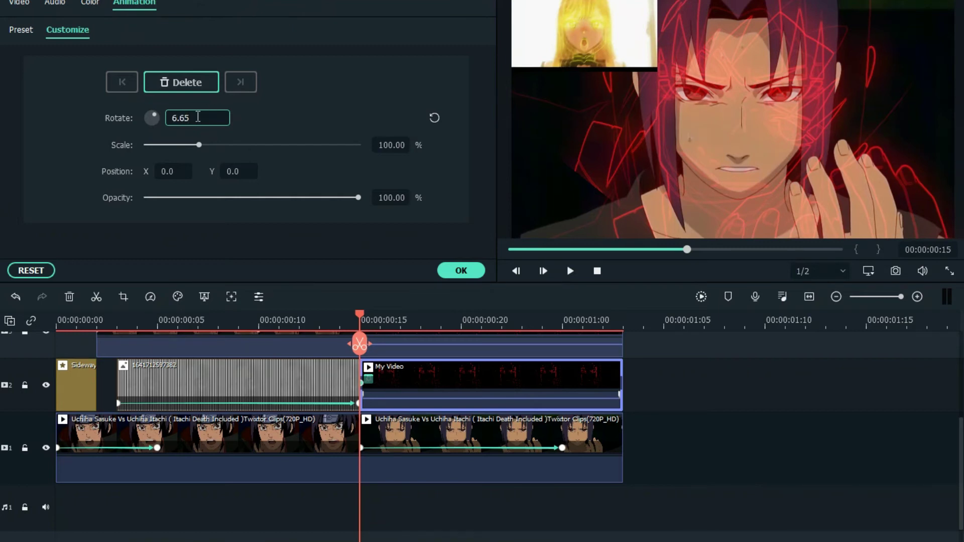
text(00)
click(318, 118)
click(391, 145)
key(BackSpace)
text(5)
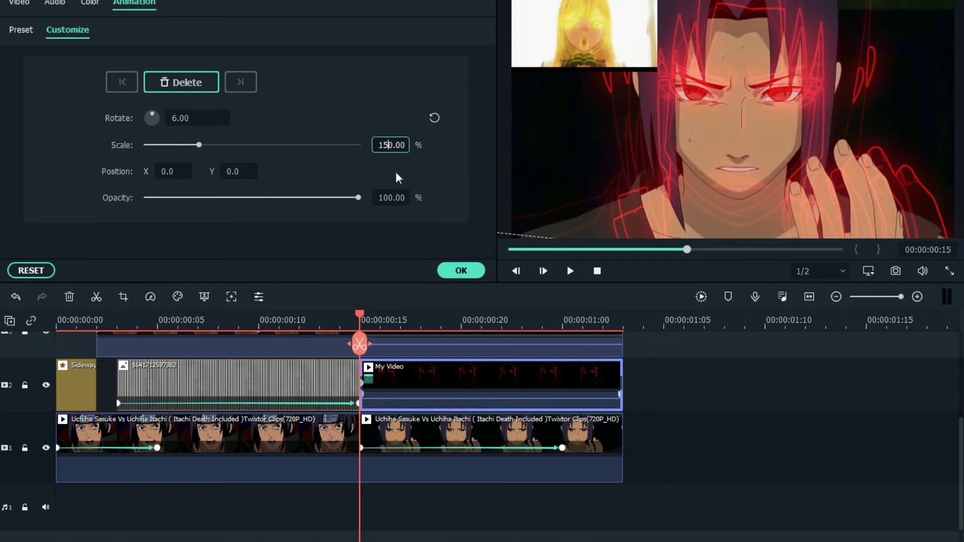
key(BackSpace)
text(0)
key(Return)
Step: Add a 150% scale keyframe to the track 2 outline clip at 00:00:00:22 and move it to 00:00:01:00
click(501, 320)
click(389, 145)
key(BackSpace)
text(5)
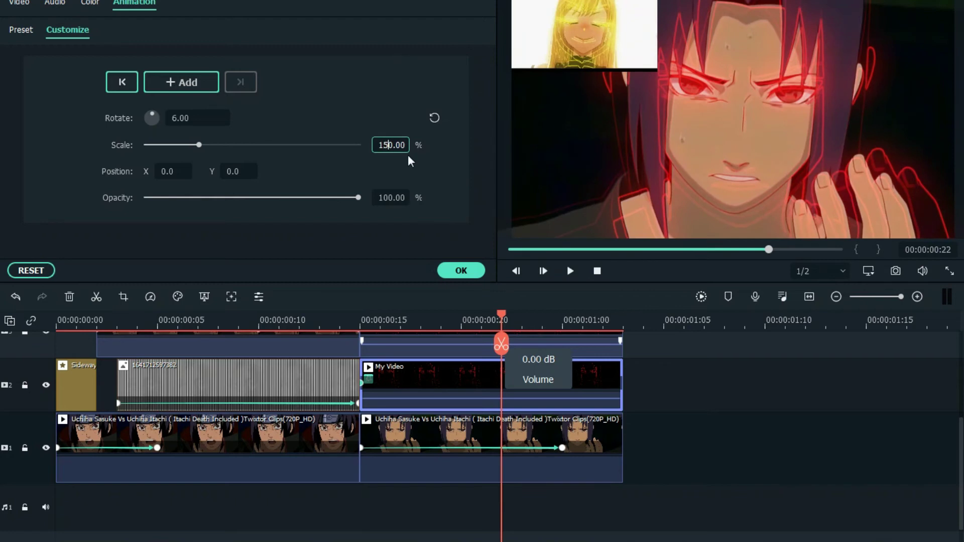
key(Return)
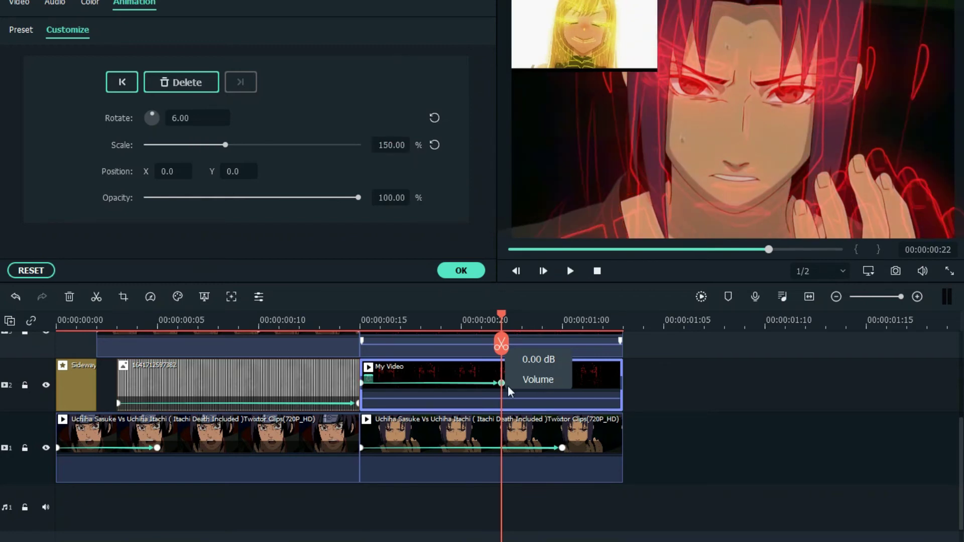
drag(504, 391, 566, 394)
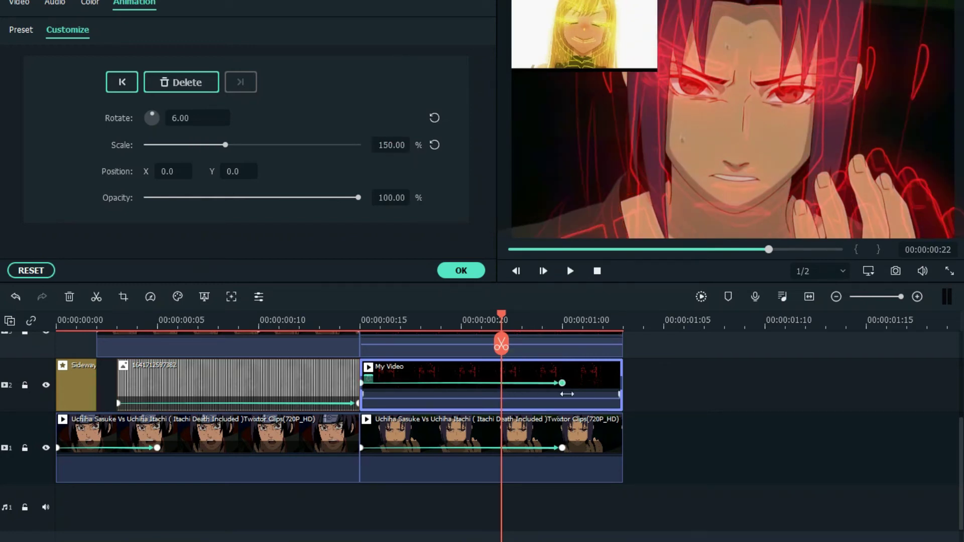
Step: Reset the rotation of the track 2 outline clip's first keyframe at 00:00:00:15
click(362, 382)
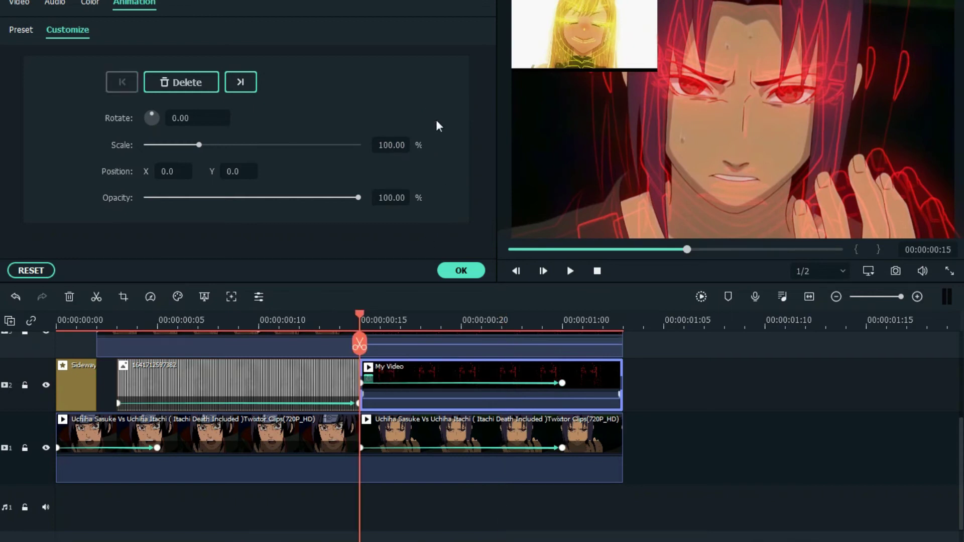
click(435, 118)
drag(359, 320, 361, 346)
Step: Add animation keyframes to the outline clip on track 3 at 00:00:00:15 and 00:00:01:00
scroll(399, 375, up, 2)
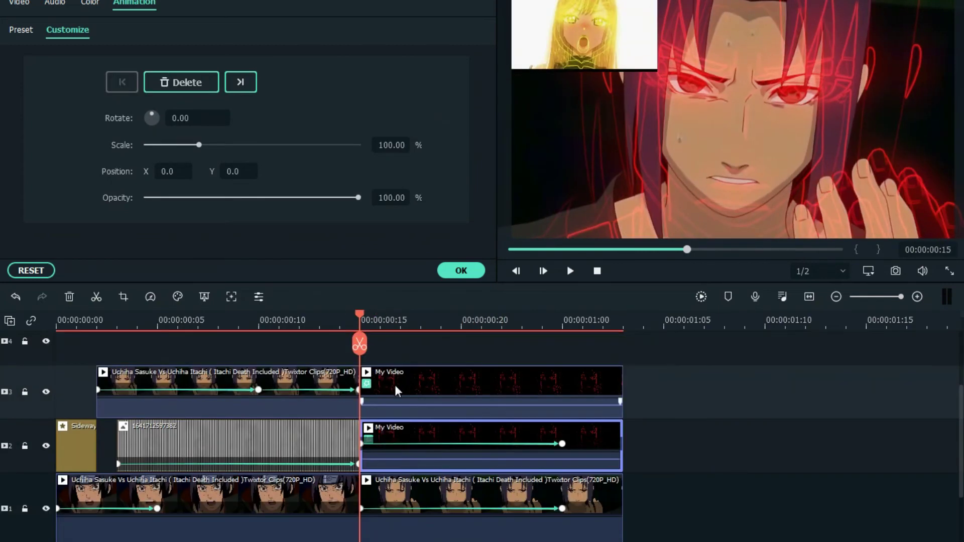
click(394, 385)
click(192, 83)
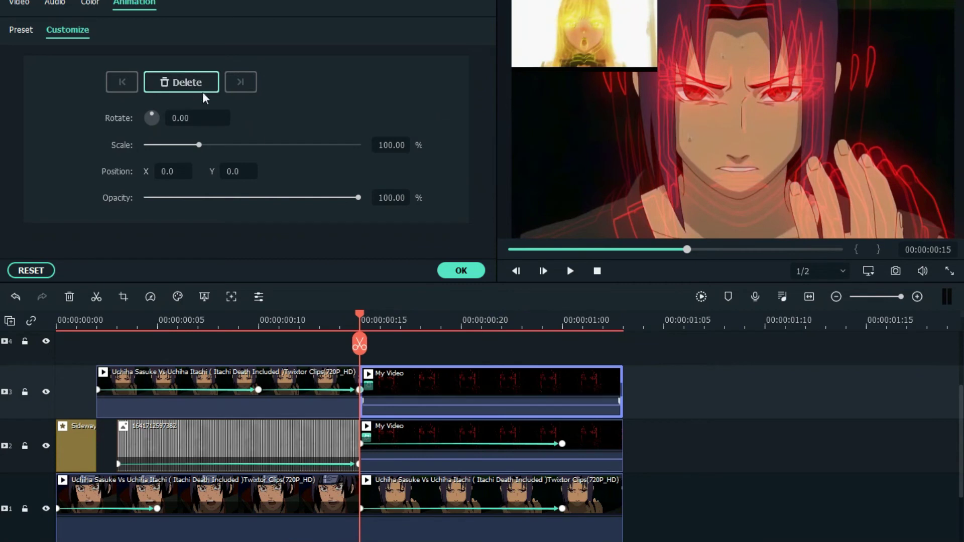
scroll(533, 367, down, 1)
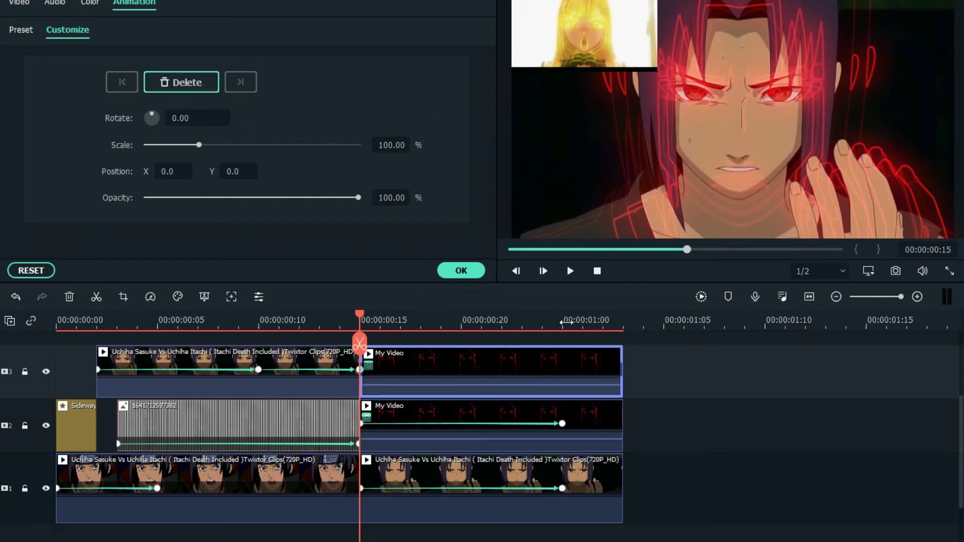
click(562, 341)
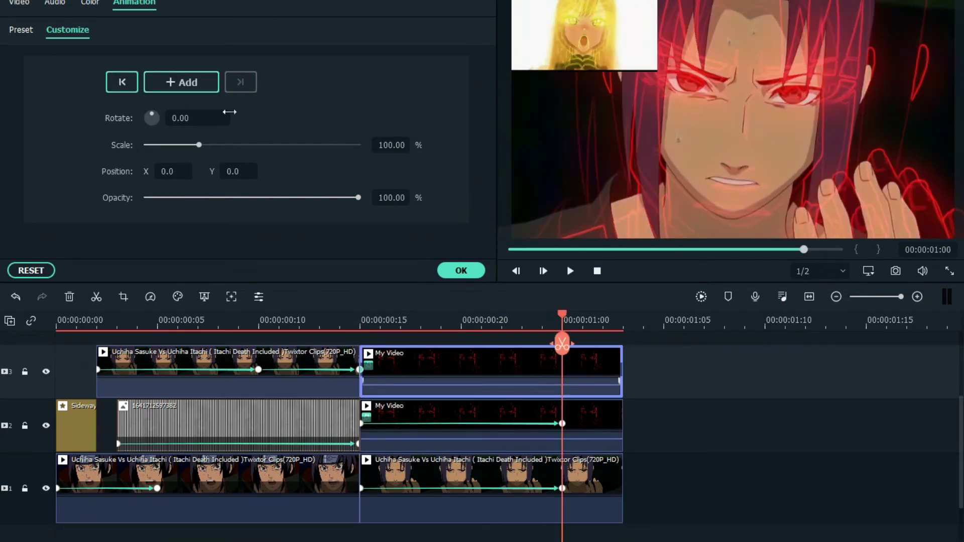
click(196, 86)
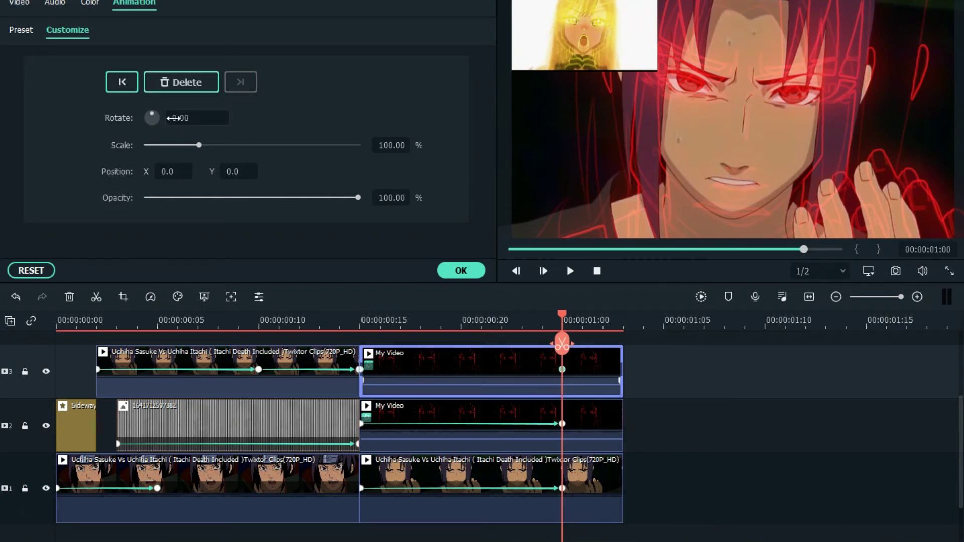
Step: Set the rotation of the track 3 outline clip's keyframe at 00:00:01:00 to 6.00
click(153, 113)
click(183, 118)
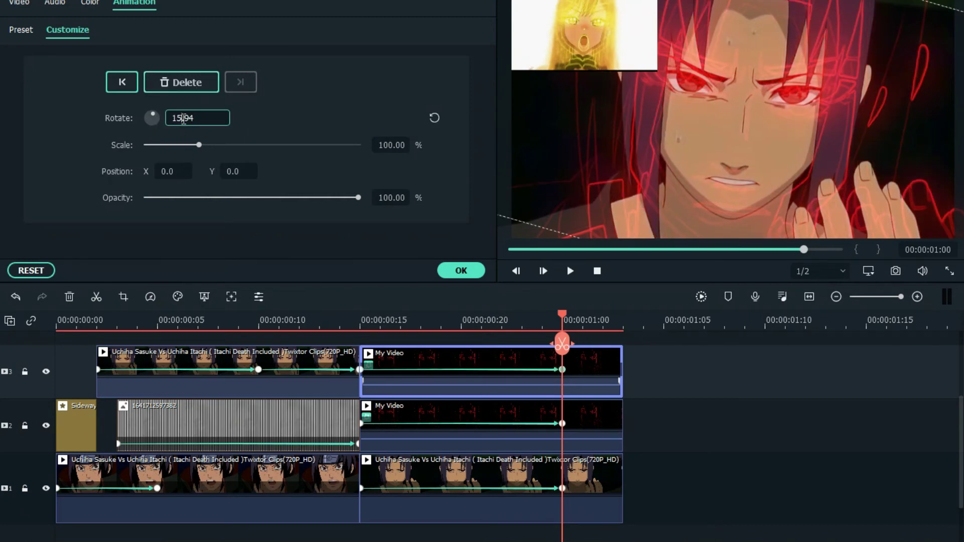
key(BackSpace)
key(BackSpace)
key(BackSpace)
text(00)
key(Return)
Step: Set the scale of the same track 3 keyframe to 150% and accept the clip's animation from 00:00:00:15
click(393, 145)
key(BackSpace)
key(BackSpace)
text(50)
key(Return)
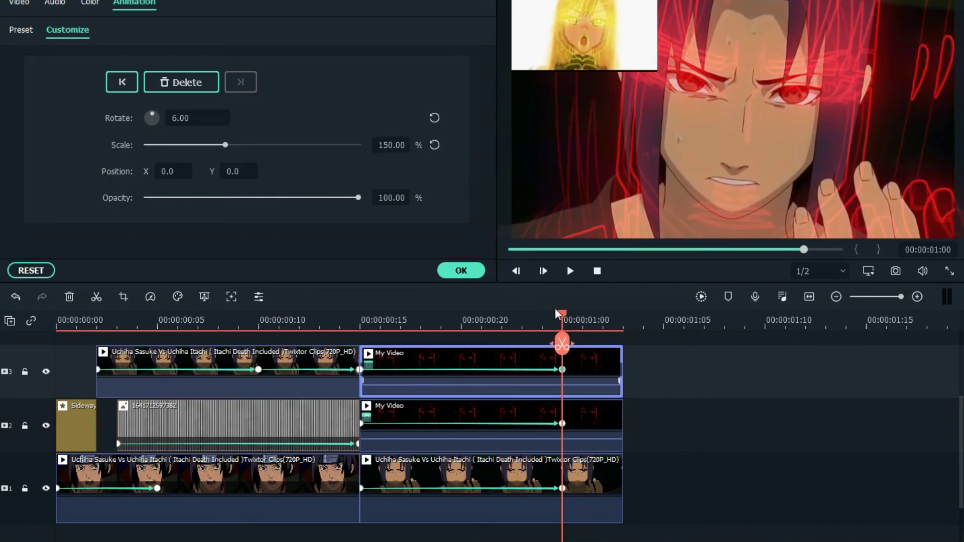
drag(538, 315, 359, 316)
click(480, 271)
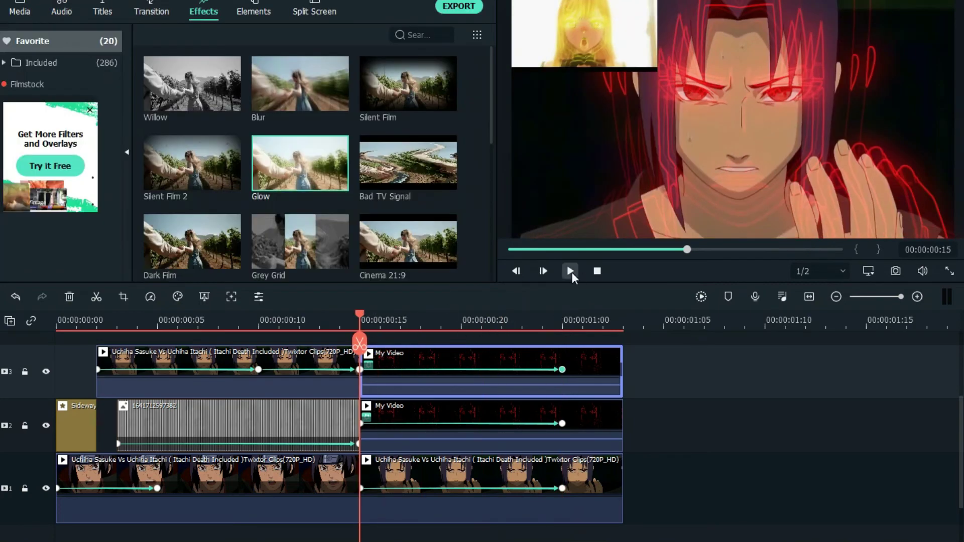
Step: Play the outline animation from 00:00:00:15 and inspect the final frames of the clips
click(570, 271)
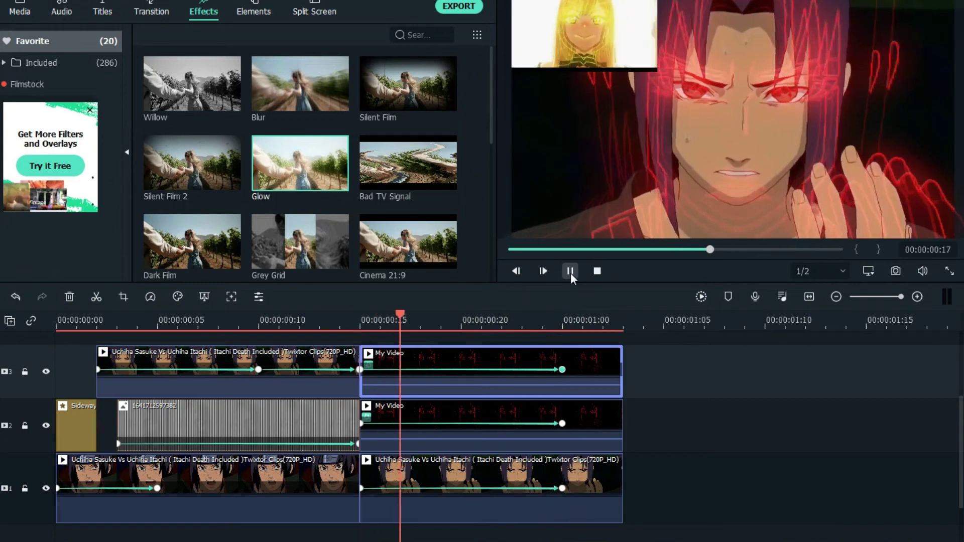
click(570, 271)
drag(602, 325, 615, 320)
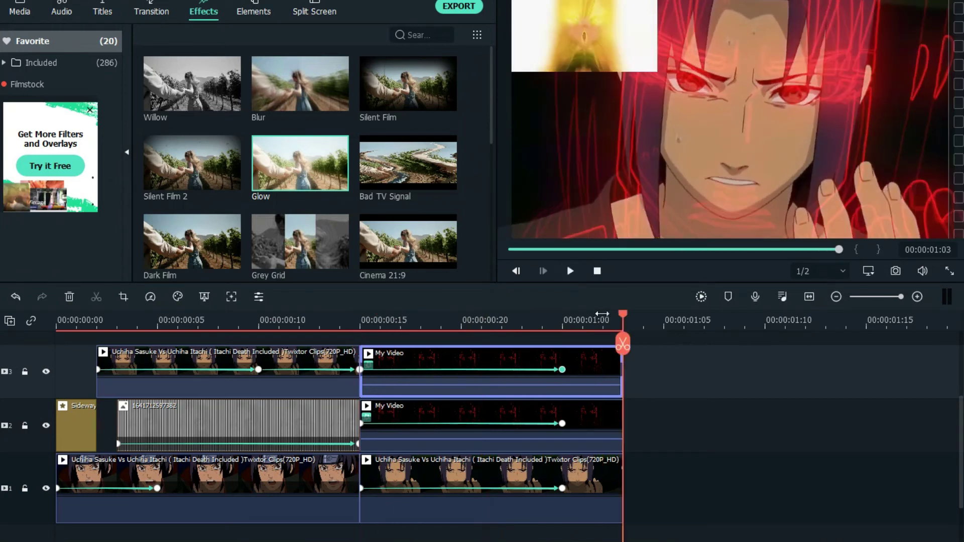
key(Left)
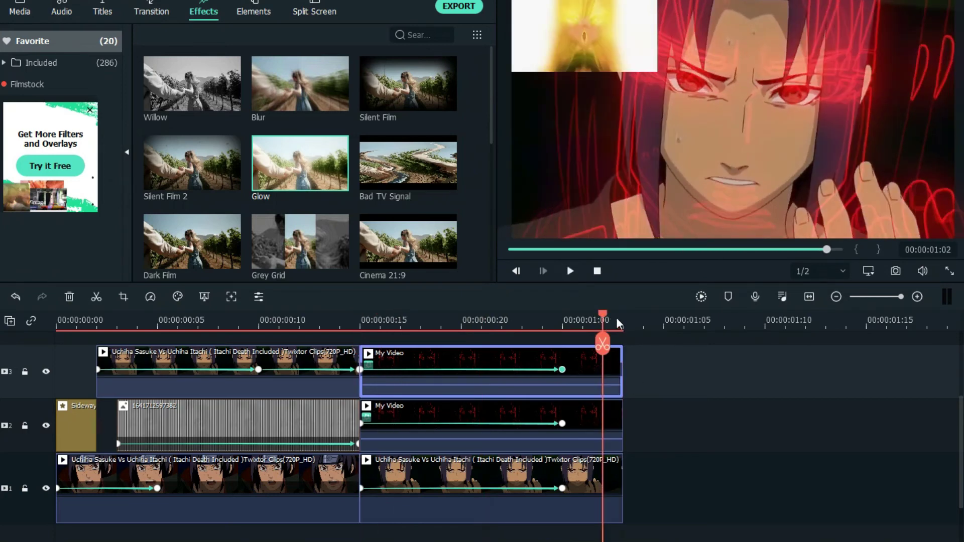
click(625, 321)
Step: Add a keyframe at 00:00:01:01 to the track 3 outline clip with its rotation and scale reset to defaults
key(Up)
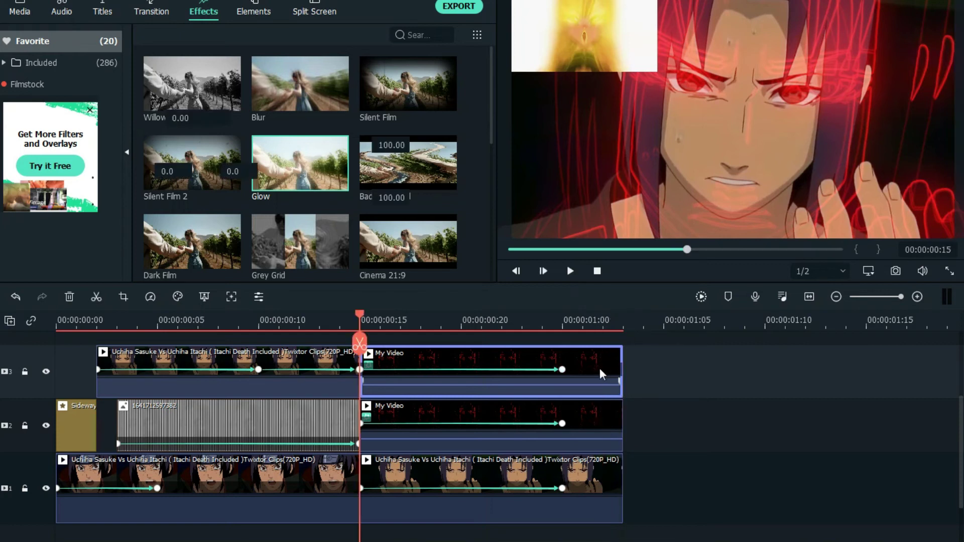
double_click(547, 354)
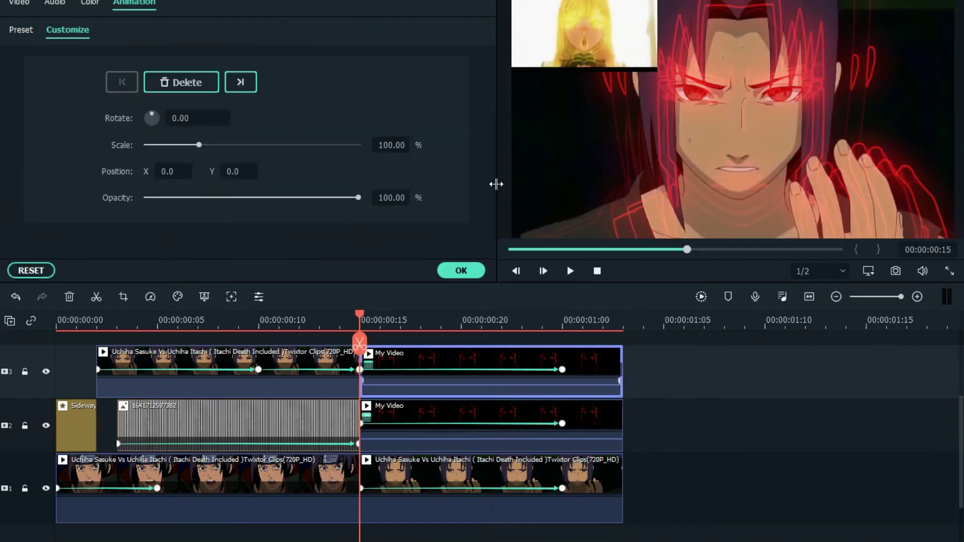
click(563, 322)
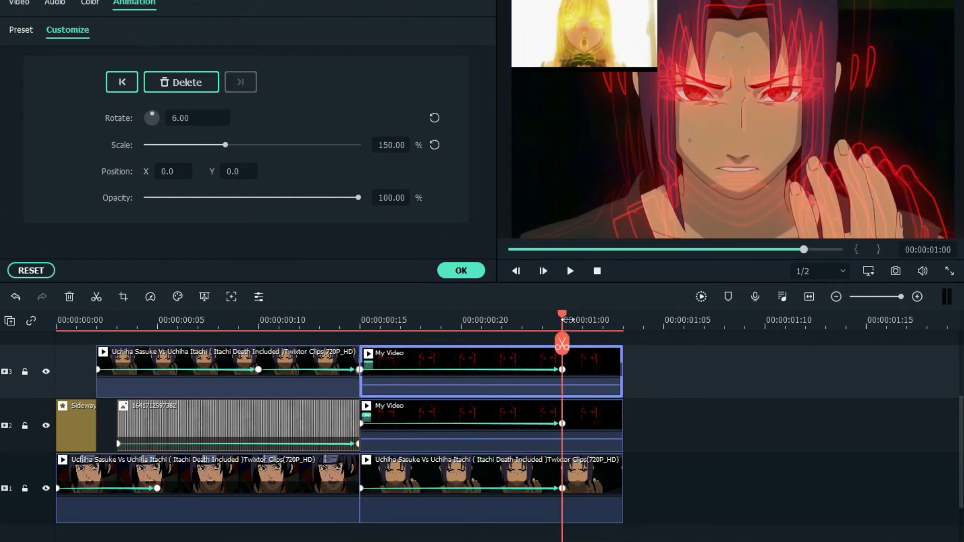
click(594, 324)
click(434, 118)
click(435, 141)
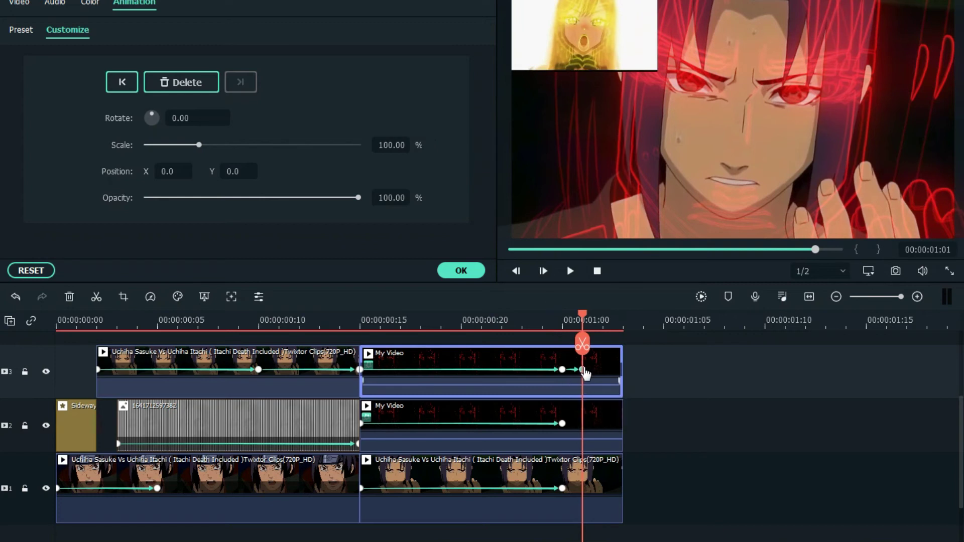
Step: Move the track 3 outline clip's last keyframe to the clip's end and add a default-rotation, default-scale keyframe to the track 2 outline clip at 00:00:01:01
click(583, 377)
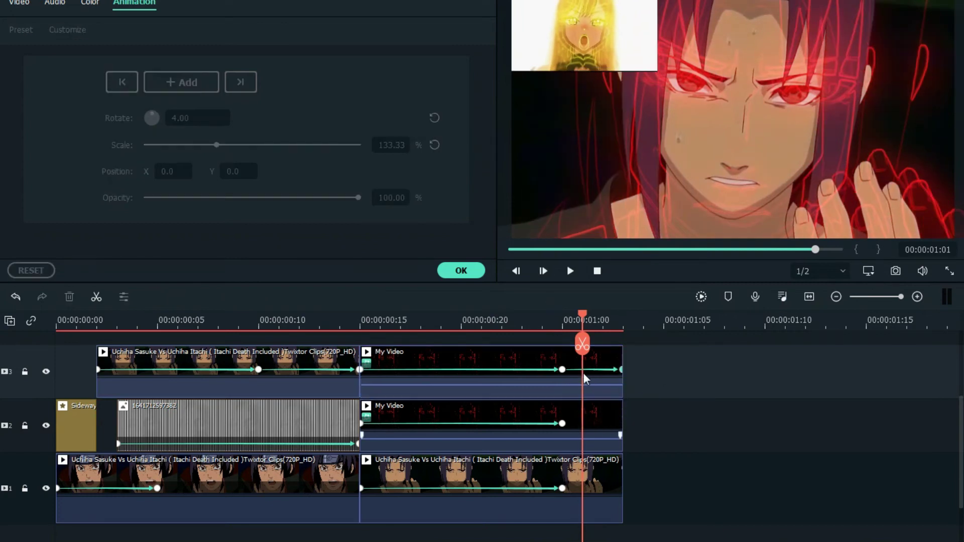
click(583, 415)
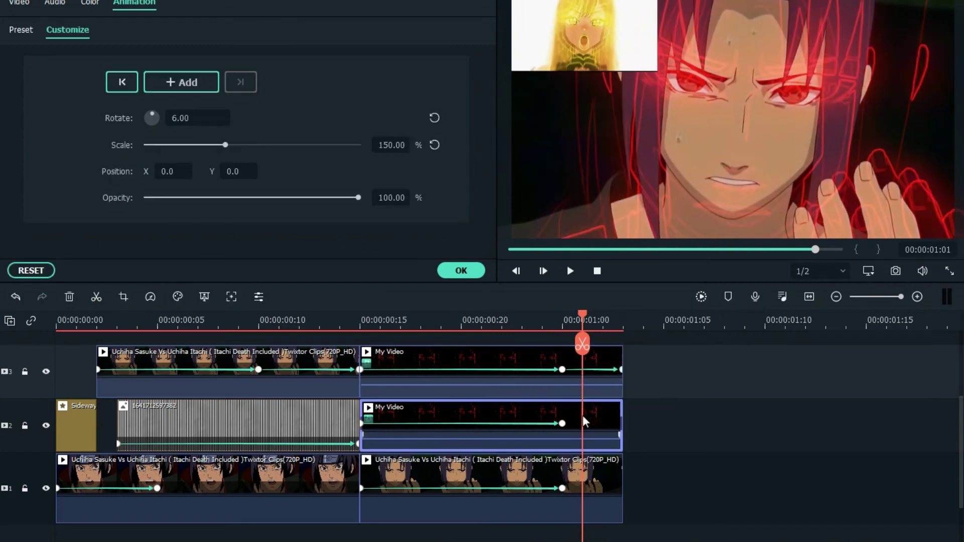
click(435, 118)
click(434, 145)
Step: Add a keyframe at 00:00:01:01 to the second Sasuke clip on track 1 with its rotation and scale reset to defaults
scroll(562, 371, down, 2)
click(607, 447)
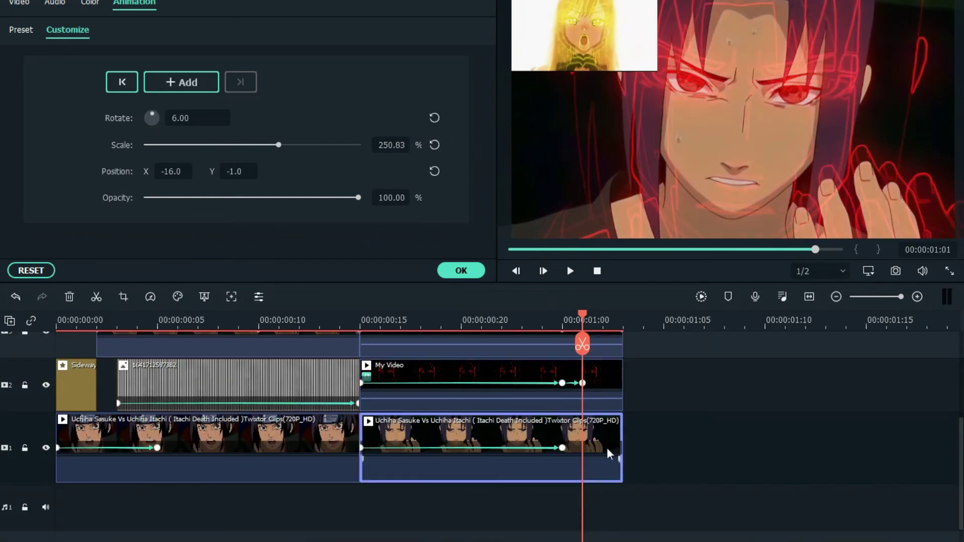
click(435, 118)
click(434, 146)
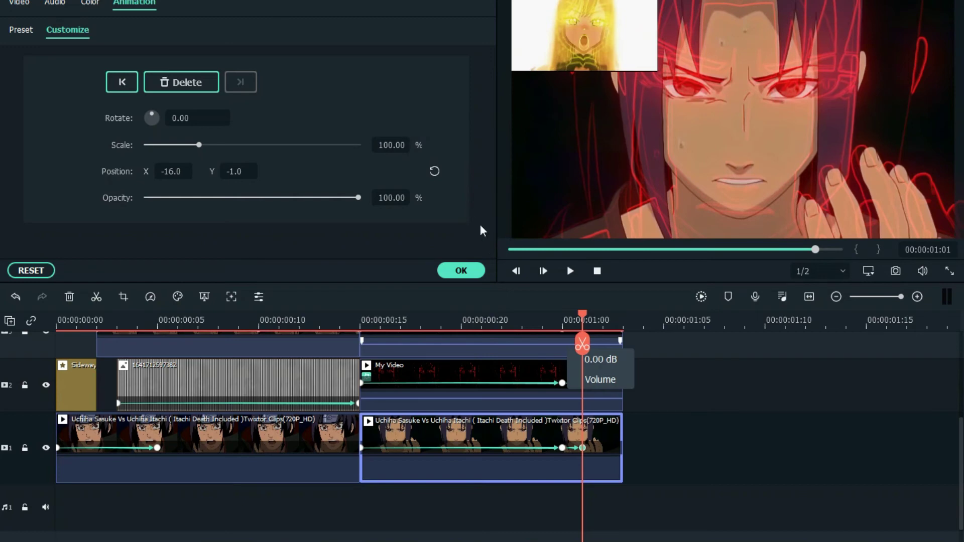
Step: Move the last keyframes of the track 1 and track 2 clips to the clips' ends and accept the animation
scroll(574, 377, up, 2)
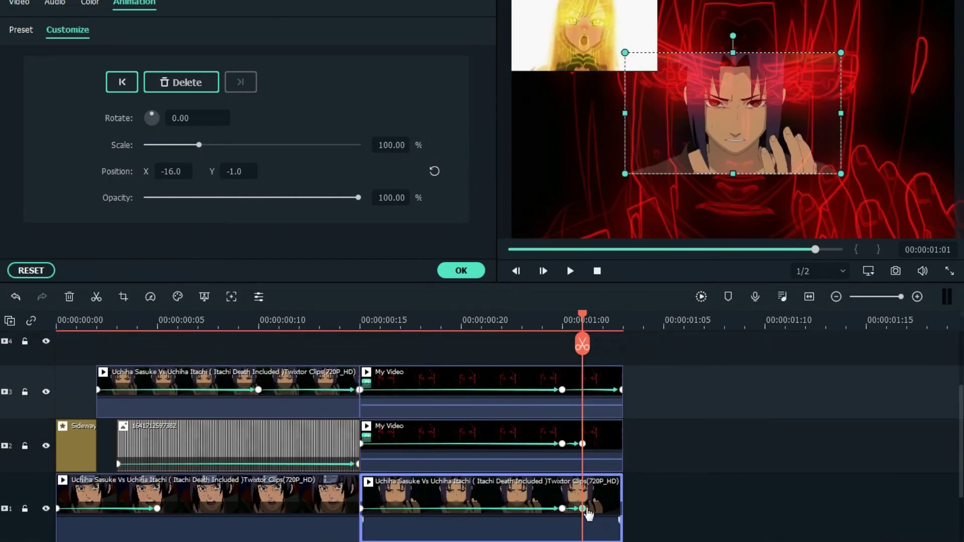
click(576, 442)
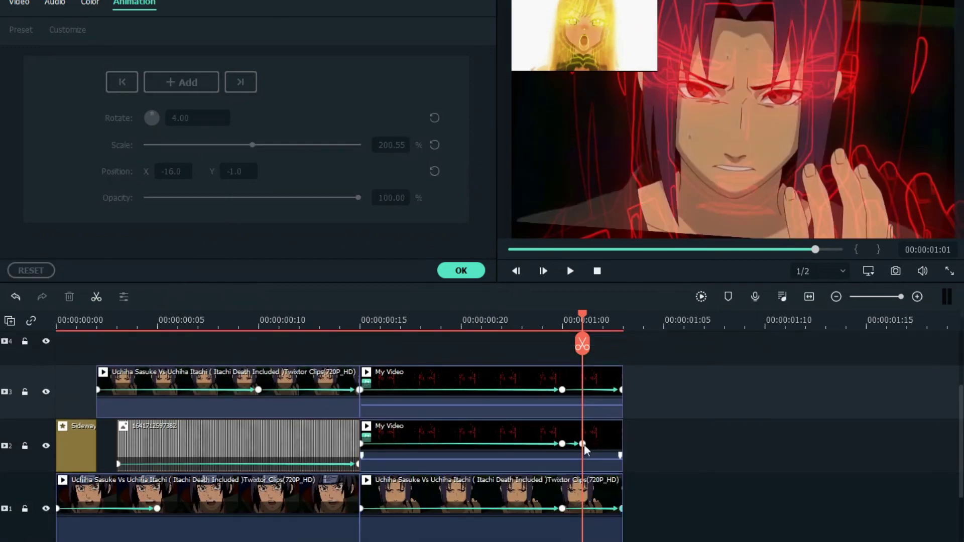
click(584, 445)
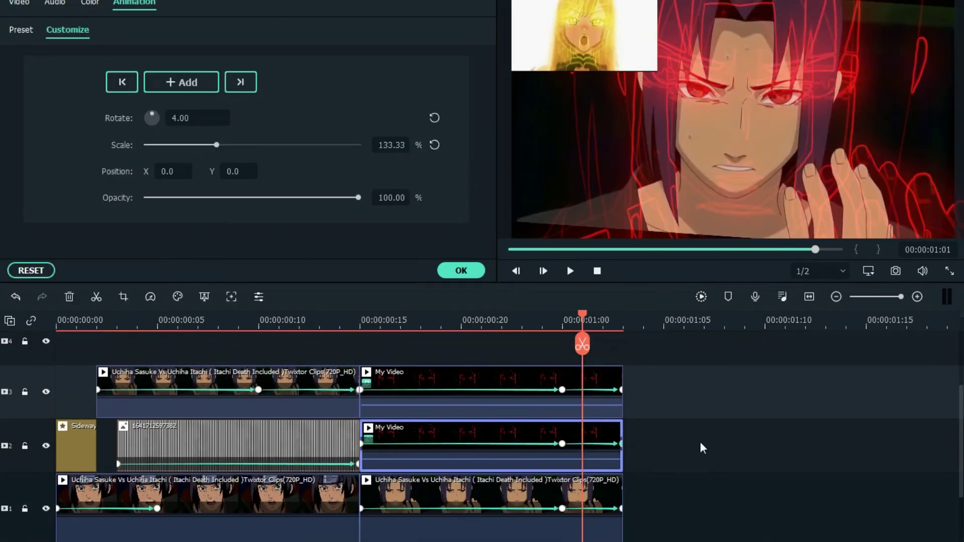
click(475, 274)
Step: Copy the Sideways 2 effect at the start of track 2 and place the copy on track 4 where the outline clips begin
scroll(423, 363, down, 2)
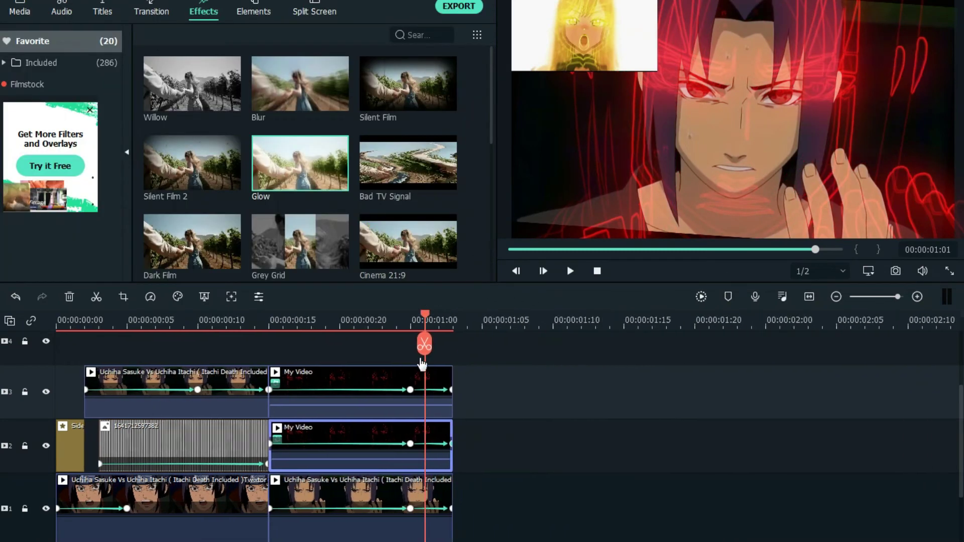
scroll(423, 363, up, 2)
scroll(336, 449, down, 2)
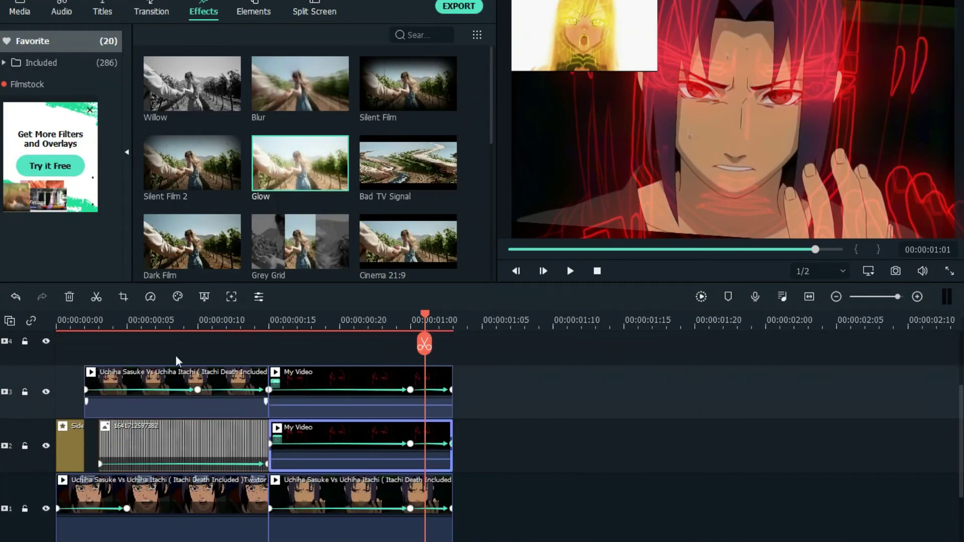
click(169, 321)
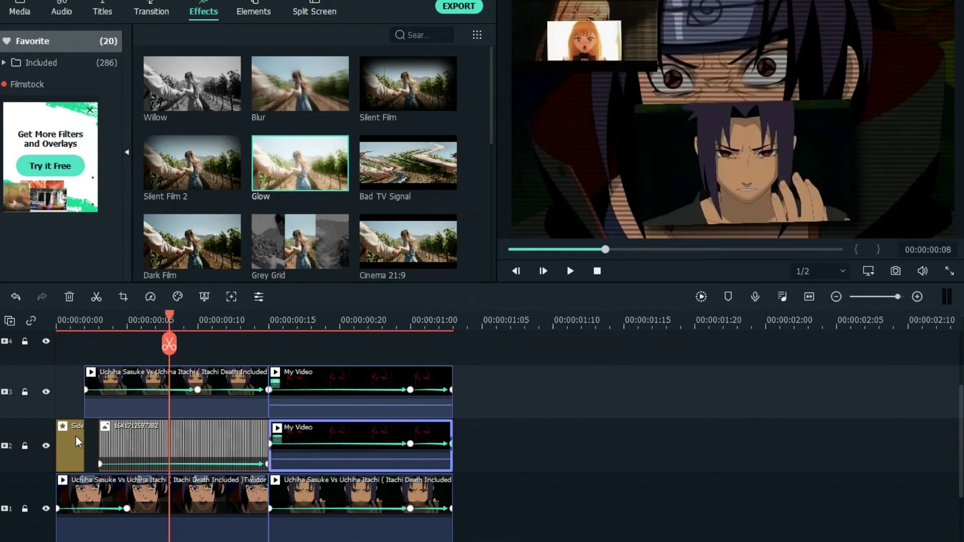
click(75, 435)
right_click(76, 436)
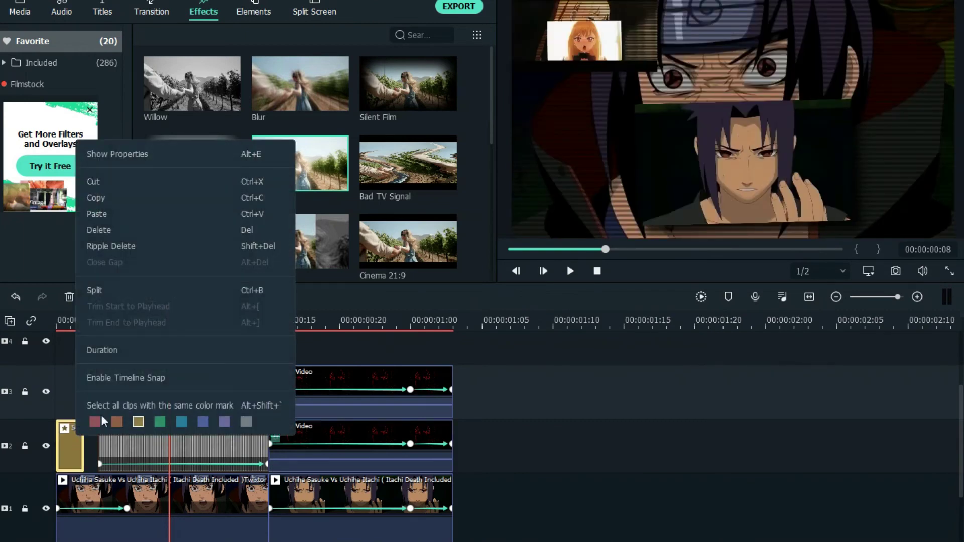
click(109, 198)
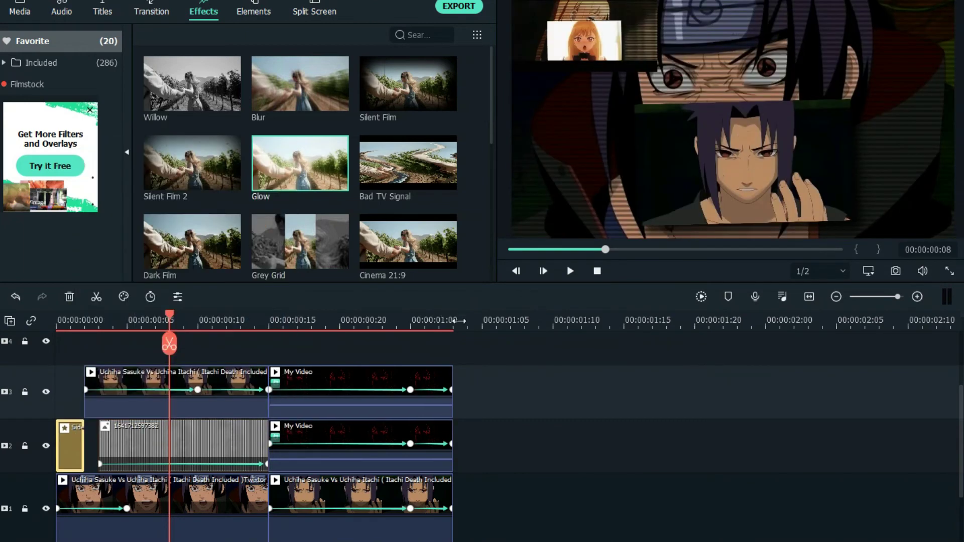
right_click(542, 391)
click(571, 174)
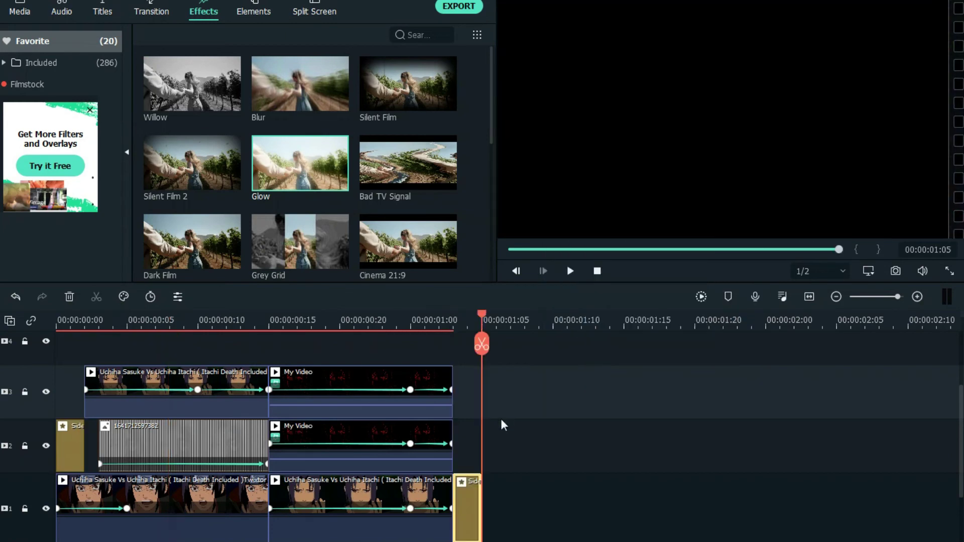
drag(467, 498, 281, 347)
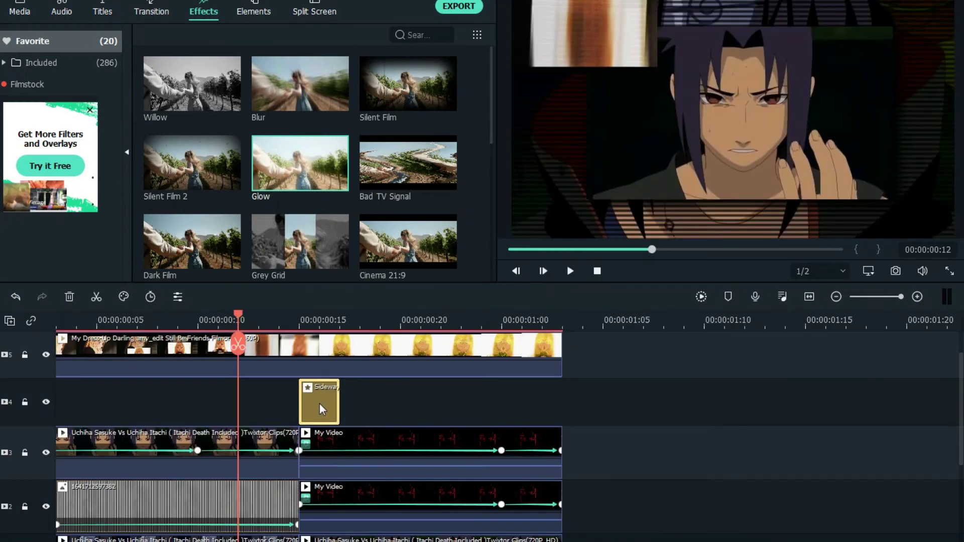
Step: Stretch the copied Sideways 2 effect from 00:00:00:12 to 00:00:00:17 and scrub through the clip change up to 00:00:00:18
drag(320, 408, 339, 402)
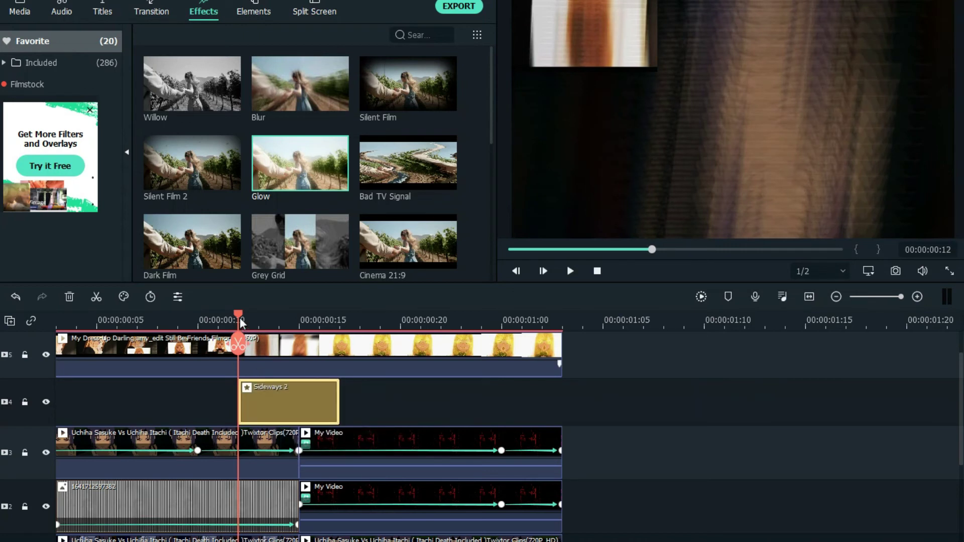
drag(252, 319, 312, 338)
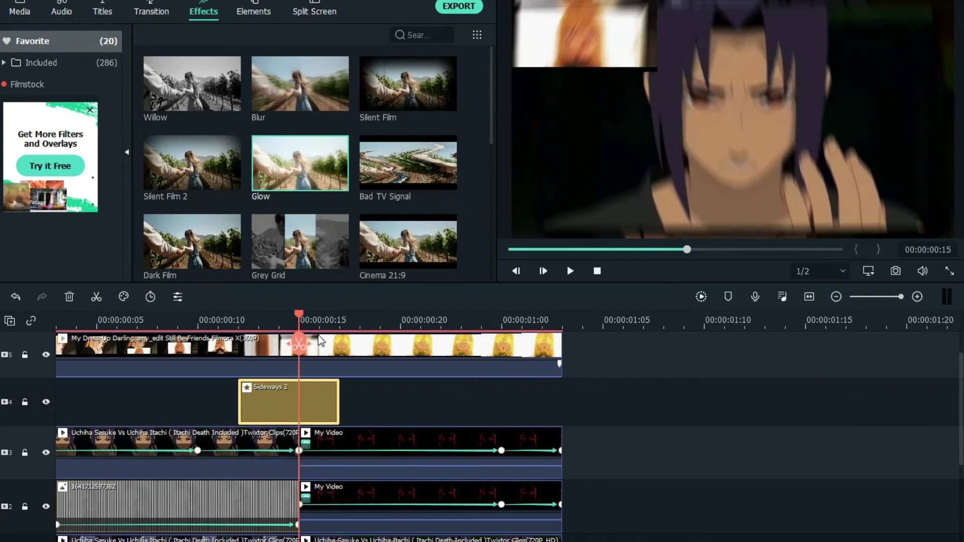
drag(320, 341, 354, 347)
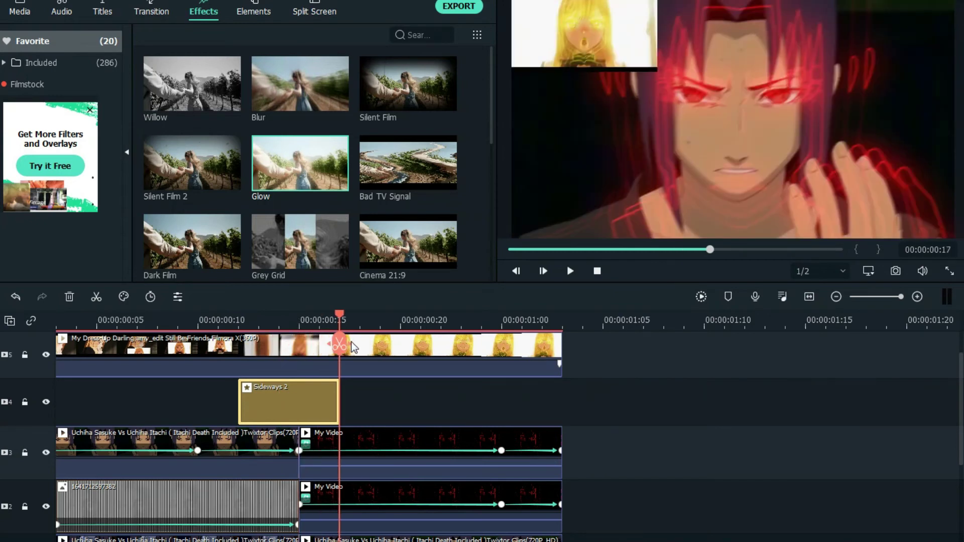
click(362, 345)
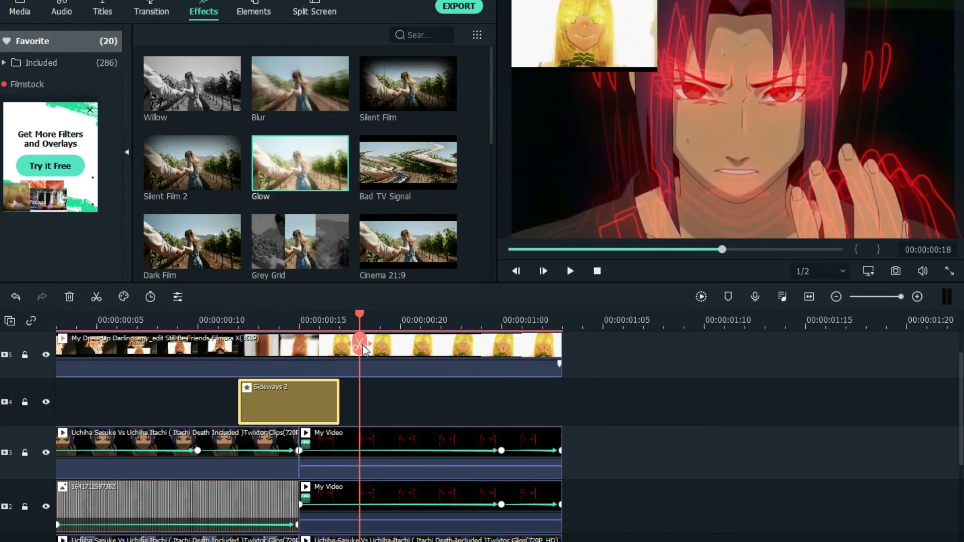
Step: Play the whole transition from the beginning to check the added Sideways 2 effect
click(136, 343)
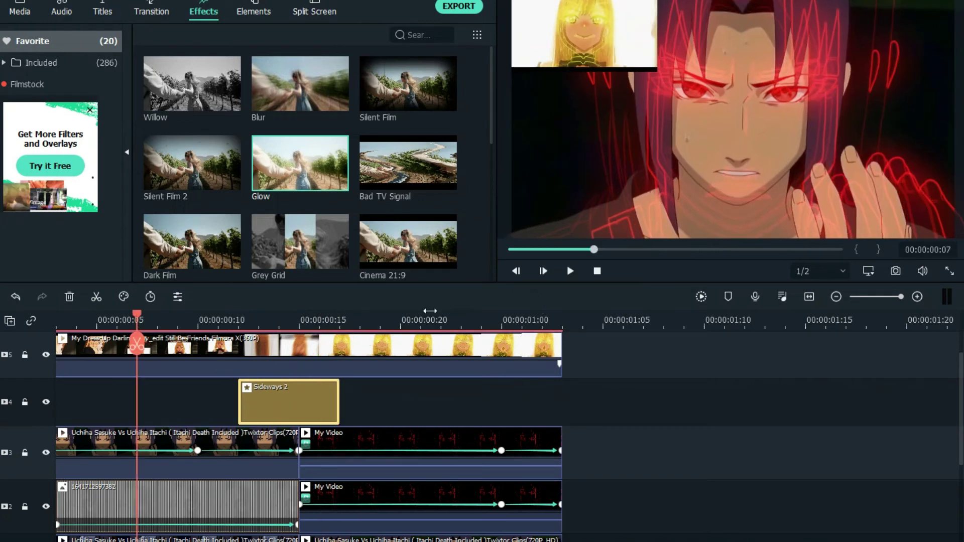
scroll(225, 391, down, 4)
scroll(225, 392, down, 2)
key(Home)
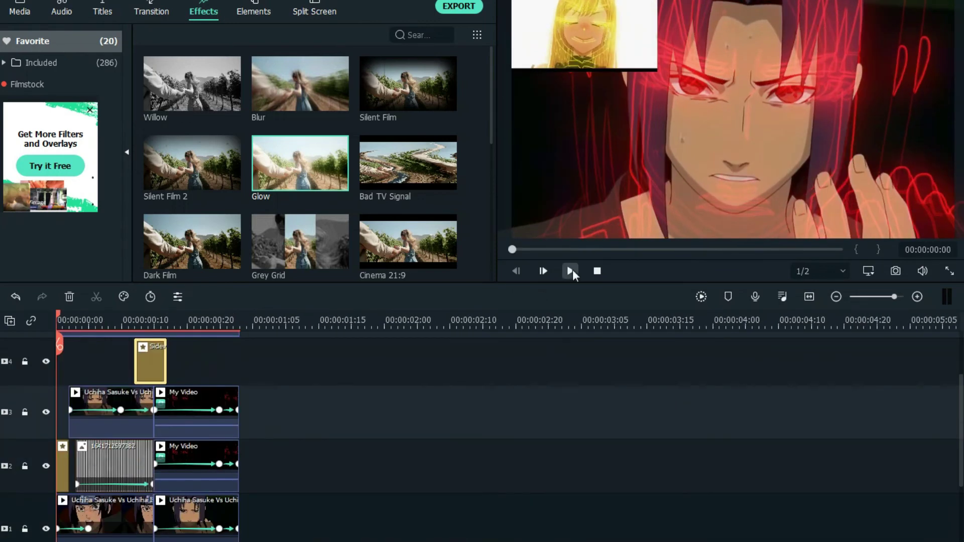
click(571, 271)
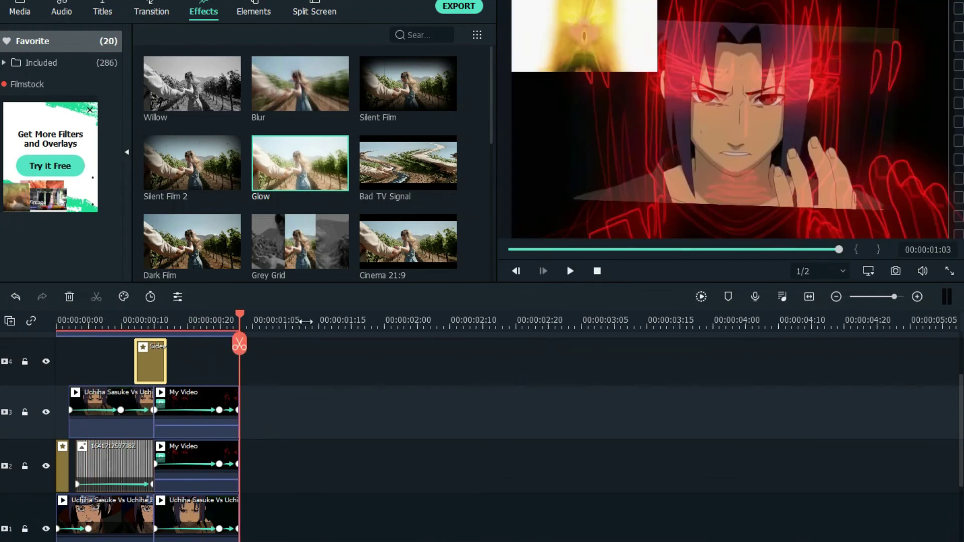
Step: Find the Narrow effect among the favourite effects and place it on track 4 starting at 00:00:00:24
scroll(439, 321, up, 2)
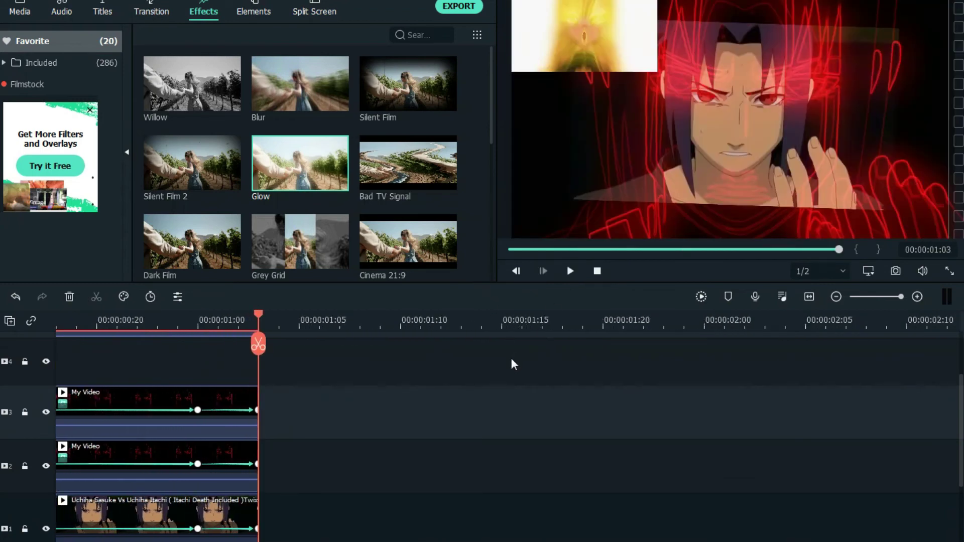
scroll(301, 216, down, 5)
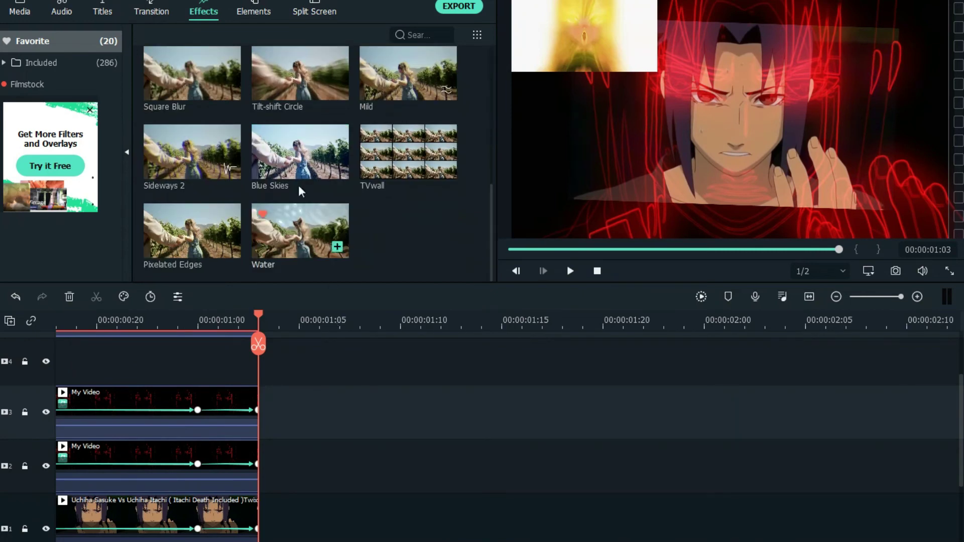
scroll(491, 216, up, 2)
drag(491, 216, 491, 173)
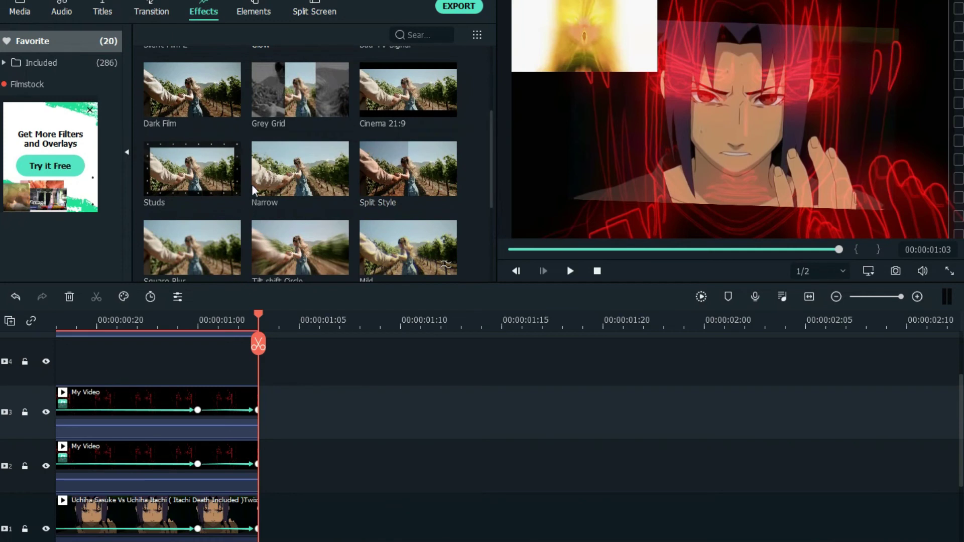
mouse_move(277, 185)
mouse_down()
mouse_move(298, 308)
mouse_move(283, 303)
mouse_move(283, 188)
mouse_up()
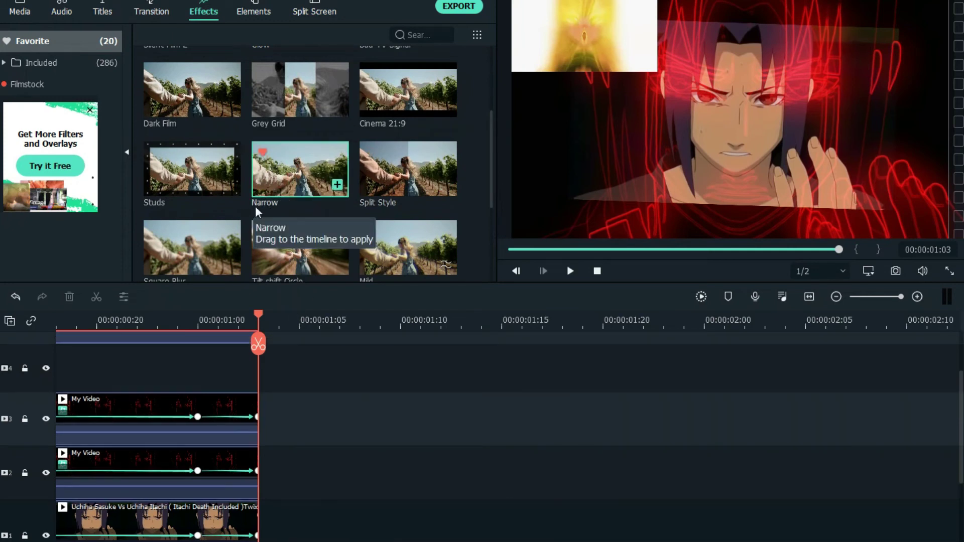
drag(279, 206, 198, 344)
drag(303, 358, 237, 366)
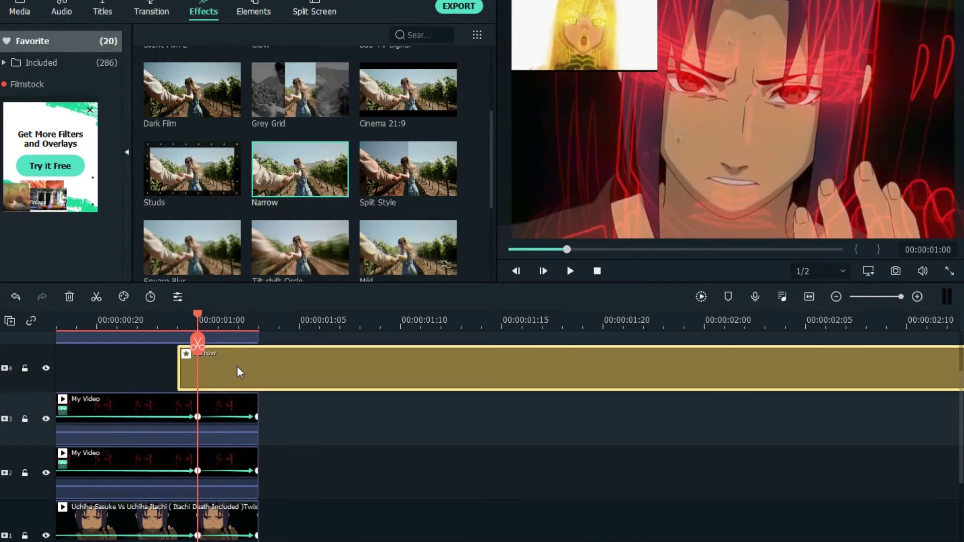
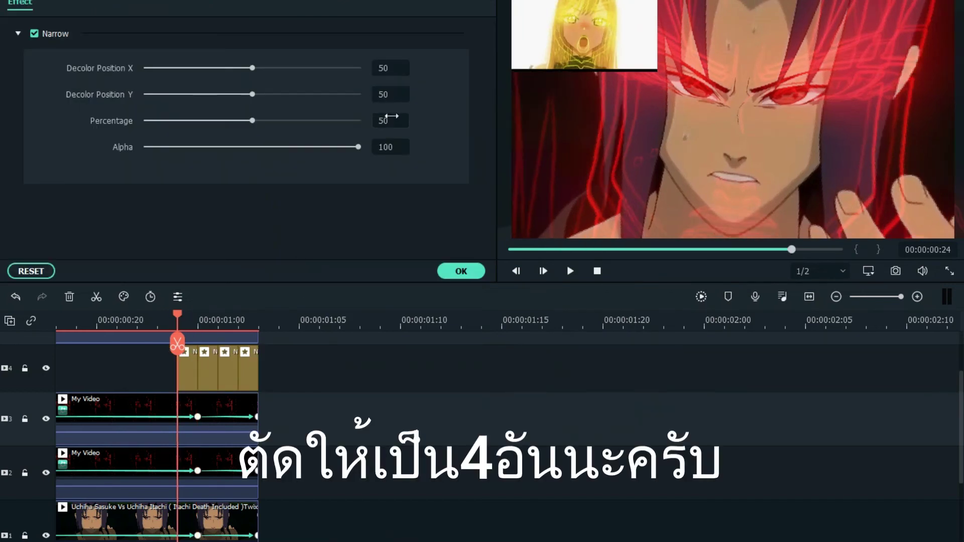
Step: Set the Narrow percentage to 5 on the first effect piece and to 10 on the second
key(BackSpace)
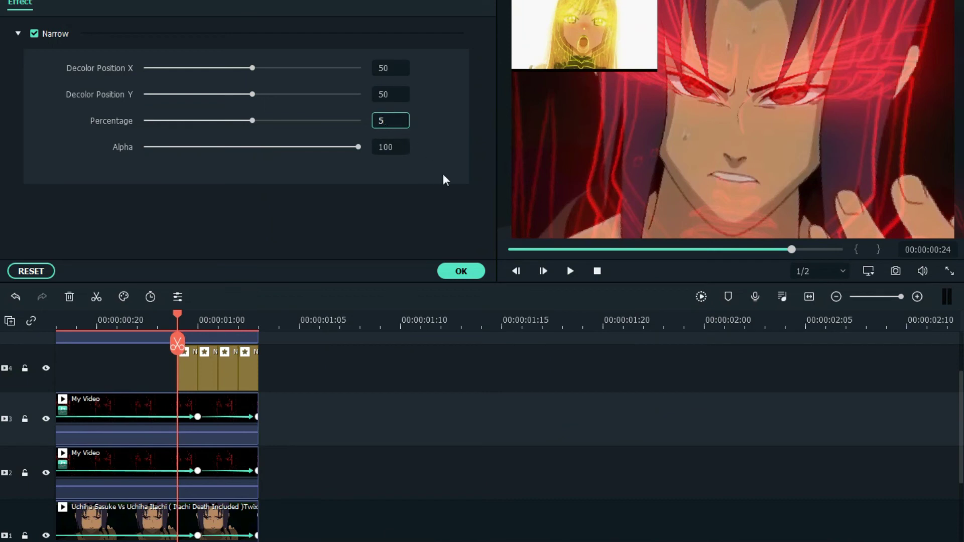
click(319, 370)
click(206, 375)
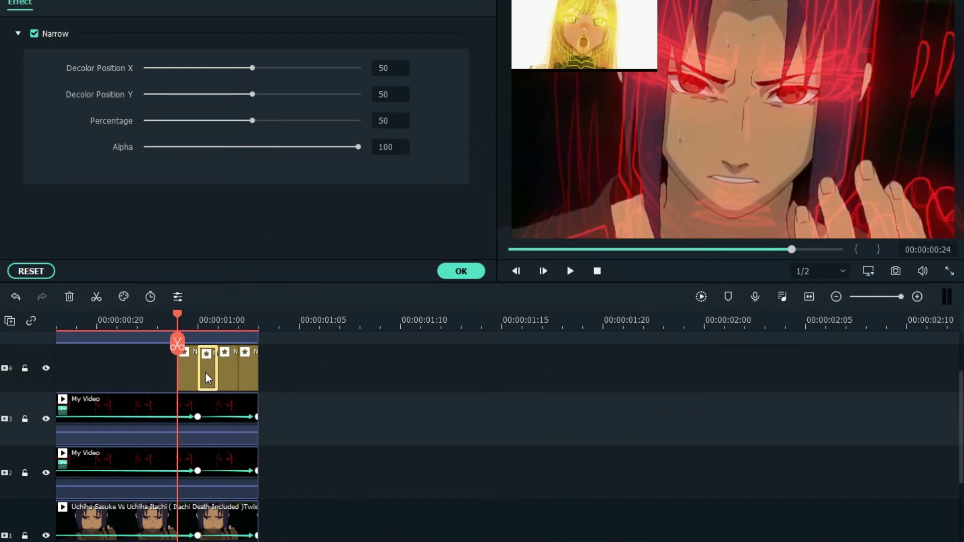
double_click(397, 123)
text(1)
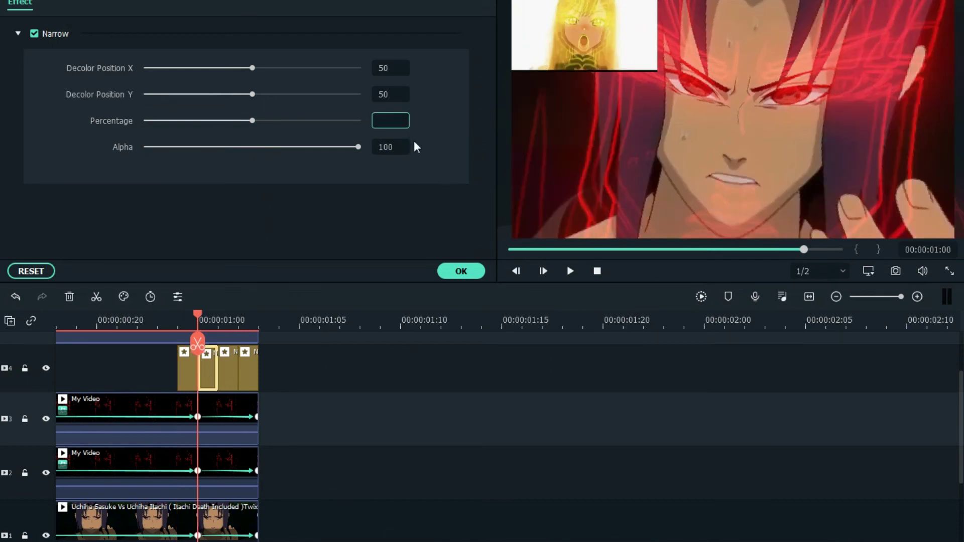
key(Return)
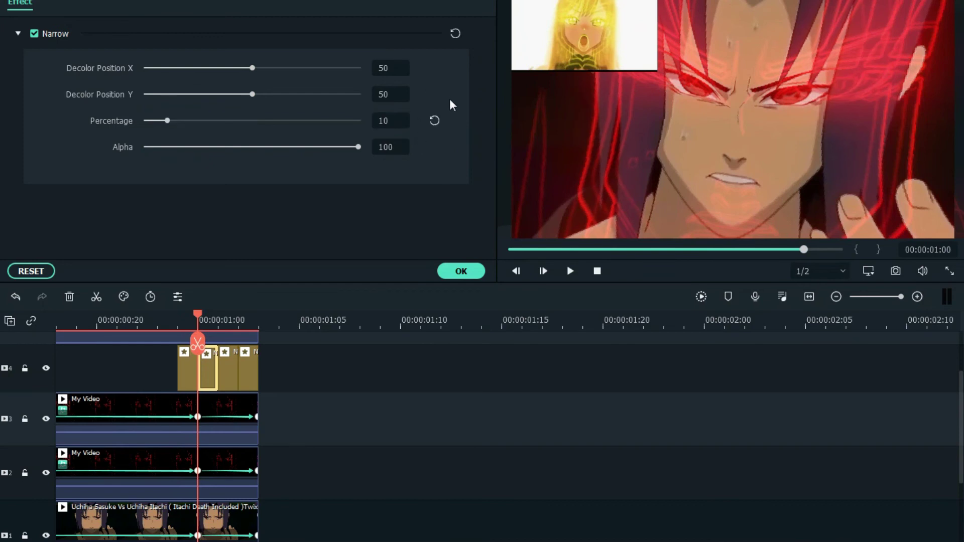
Step: Set the percentage of the third Narrow effect piece, at 00:00:01:01, to 25
click(231, 365)
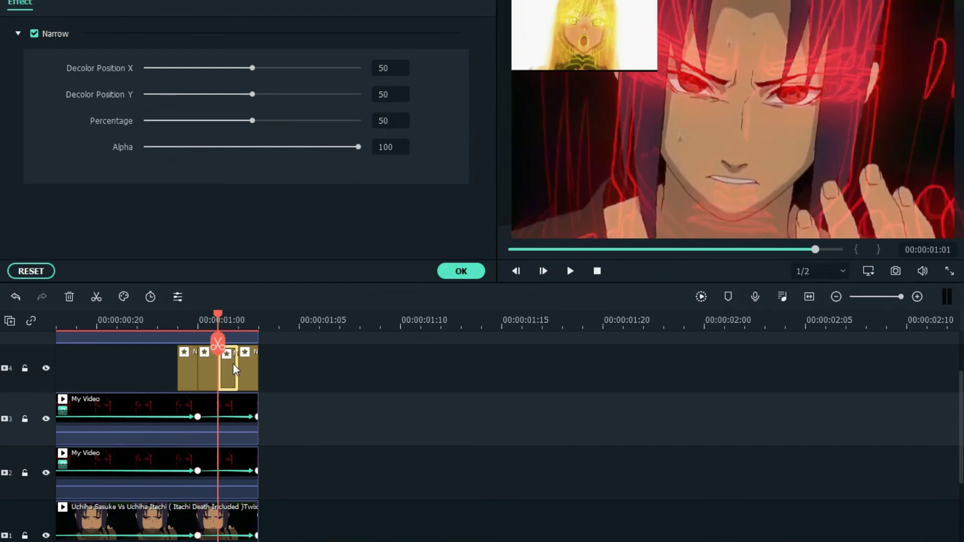
double_click(394, 121)
click(394, 121)
key(BackSpace)
key(BackSpace)
text(25)
key(Return)
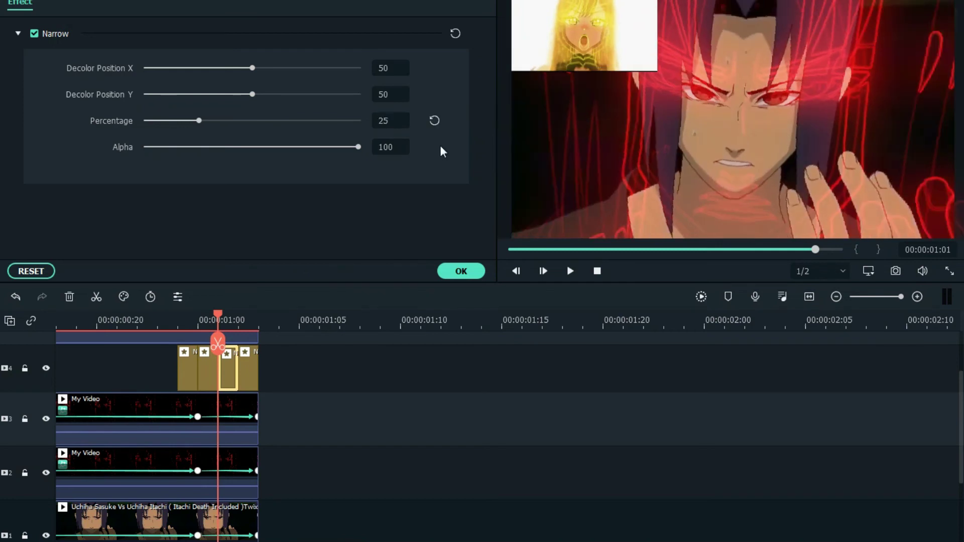
Step: Set the percentage of the fourth Narrow effect piece to 40 and accept the effect settings
click(254, 363)
click(386, 119)
key(BackSpace)
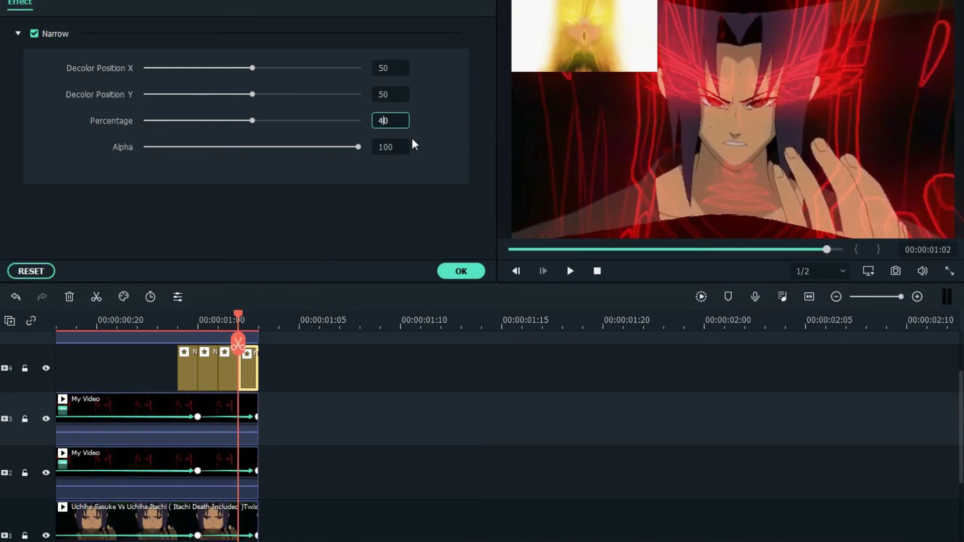
key(Return)
click(461, 271)
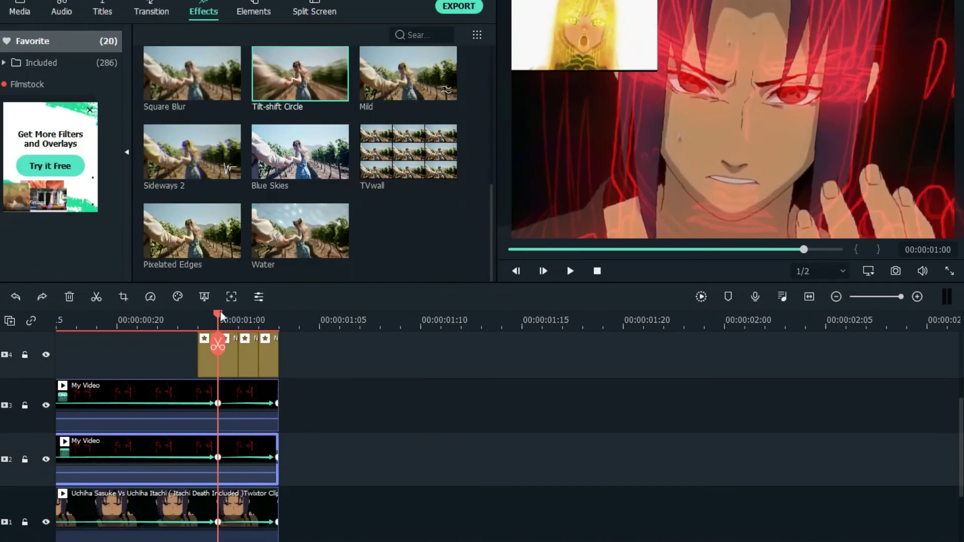
Step: Place the favourite Tilt-shift Circle effect on track 5 starting at 00:00:00:24
drag(220, 317, 247, 325)
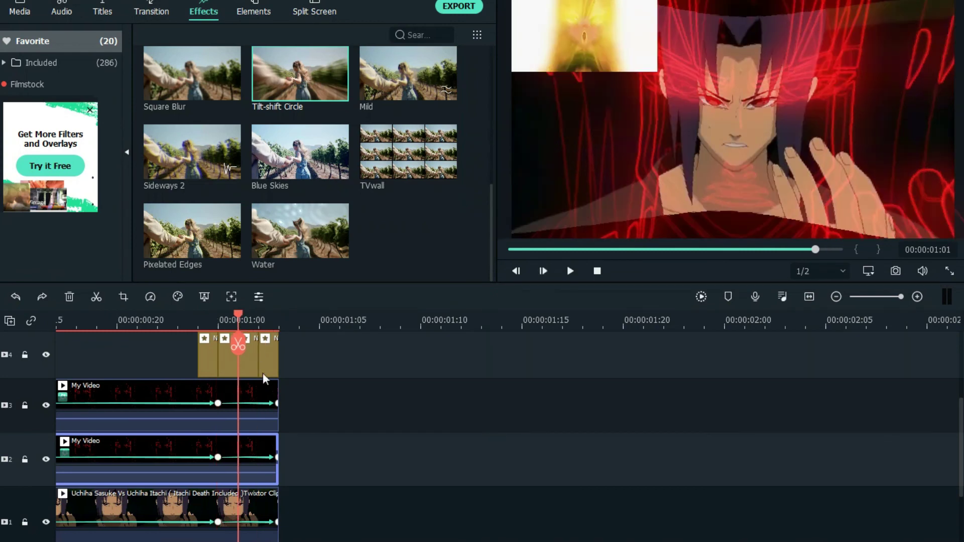
scroll(274, 410, up, 2)
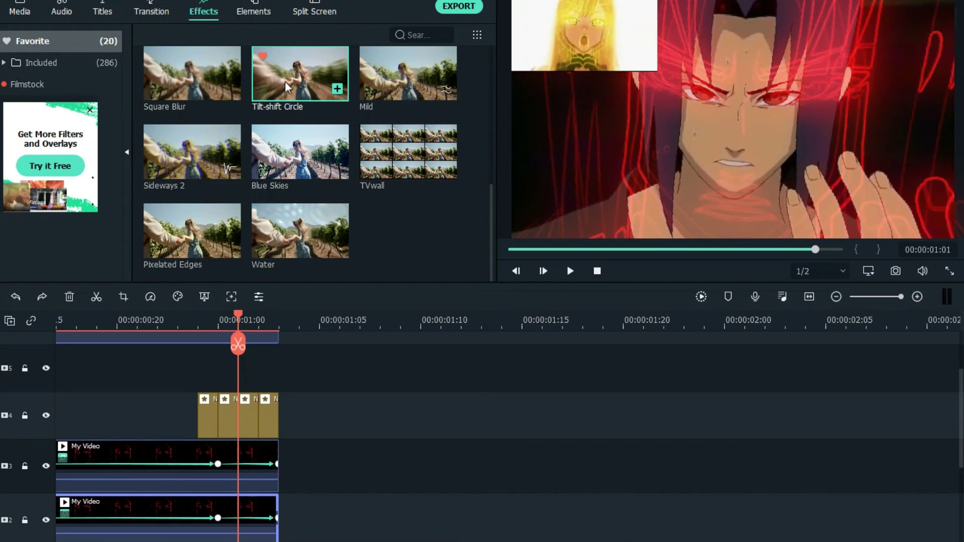
drag(285, 81, 181, 377)
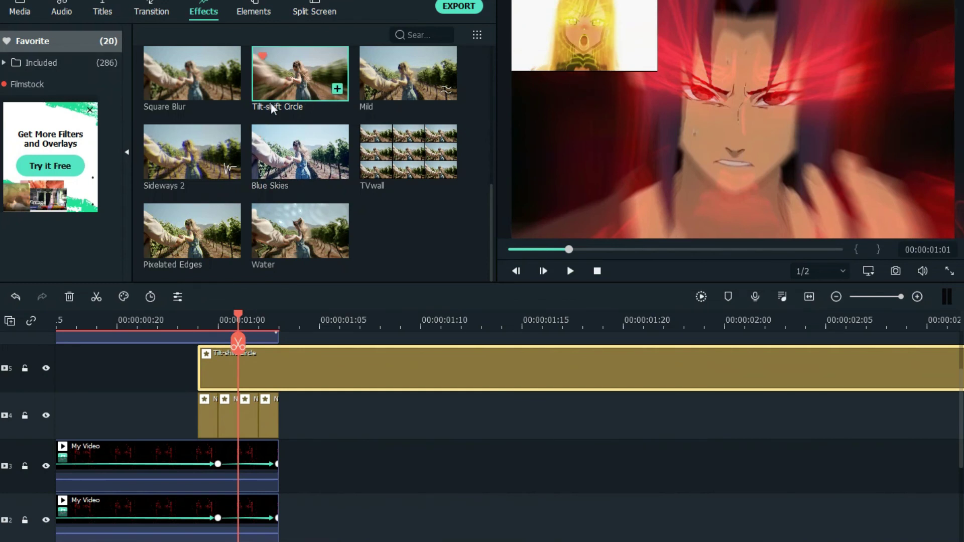
click(87, 64)
click(110, 42)
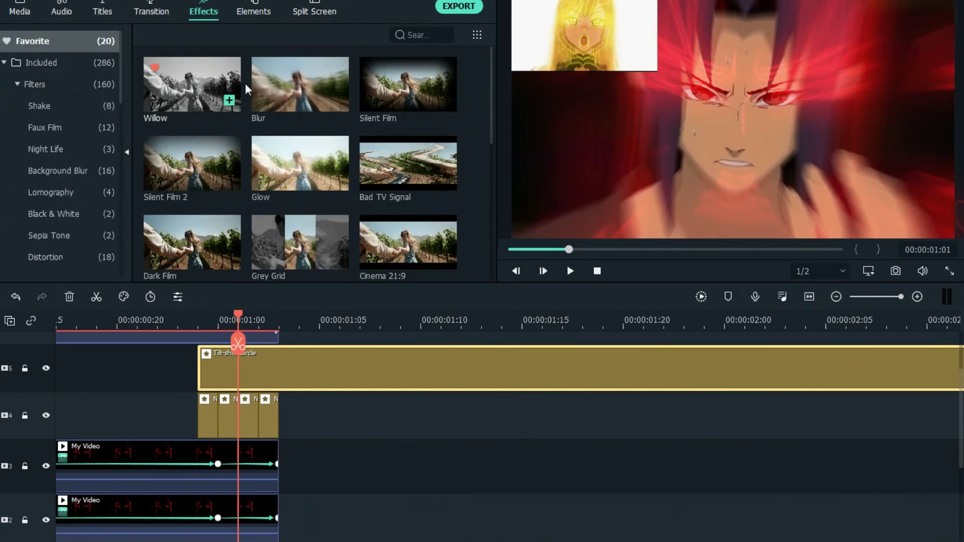
scroll(285, 152, down, 5)
click(285, 89)
Step: Set the Tilt-shift Circle effect's intensity to 0.25
click(228, 321)
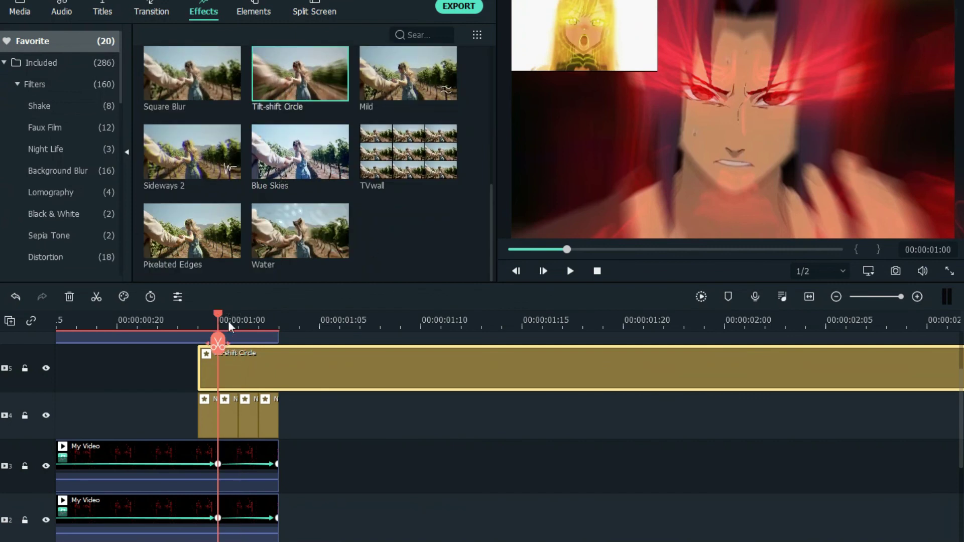
key(Left)
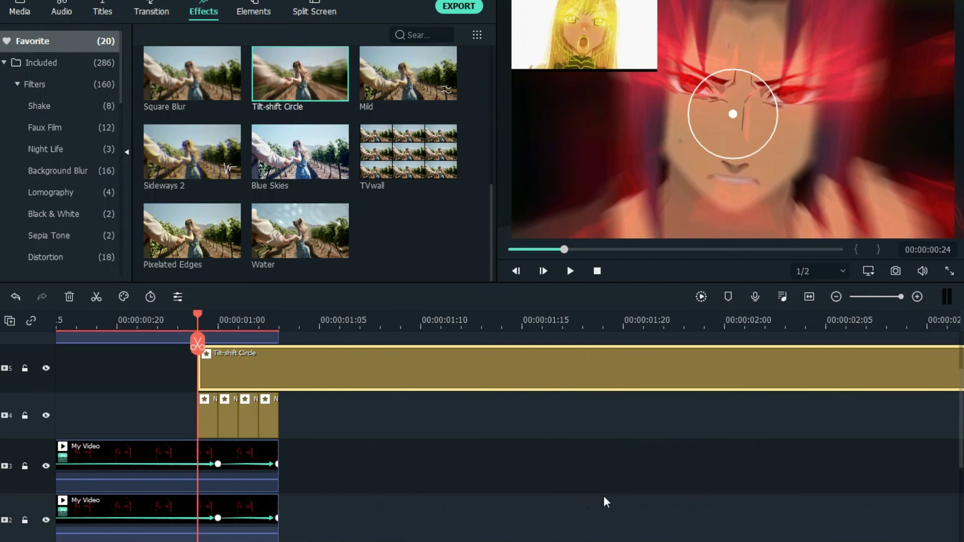
double_click(240, 361)
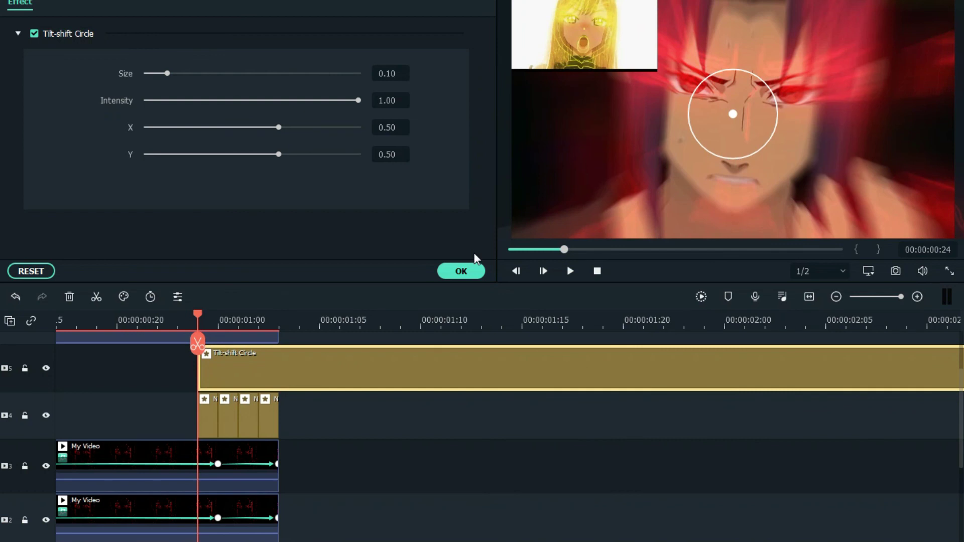
click(387, 100)
click(395, 101)
click(401, 105)
key(BackSpace)
key(BackSpace)
text(0.25)
key(Return)
Step: Split the Tilt-shift Circle effect at 00:00:01:00 and set the second piece's intensity to 0.50
click(221, 341)
click(218, 343)
click(245, 366)
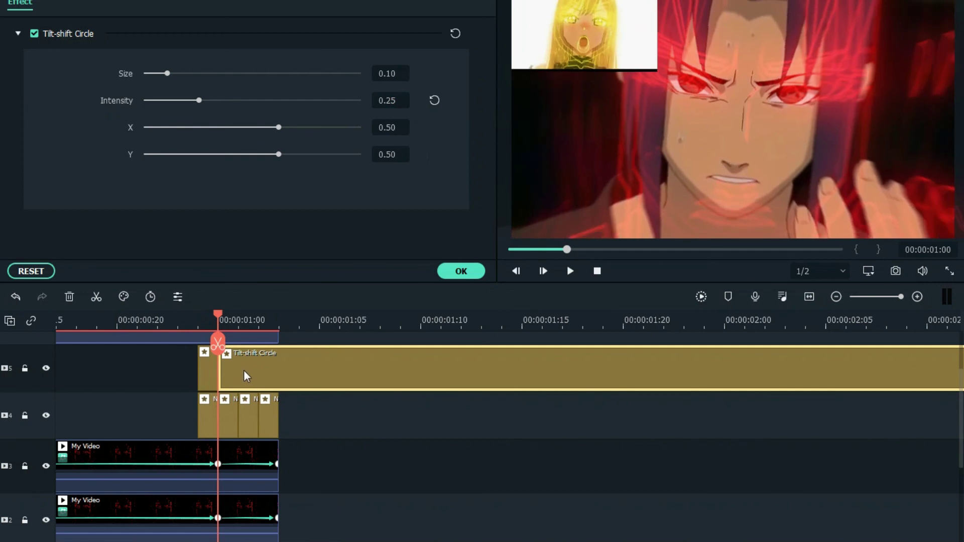
click(402, 99)
key(BackSpace)
key(BackSpace)
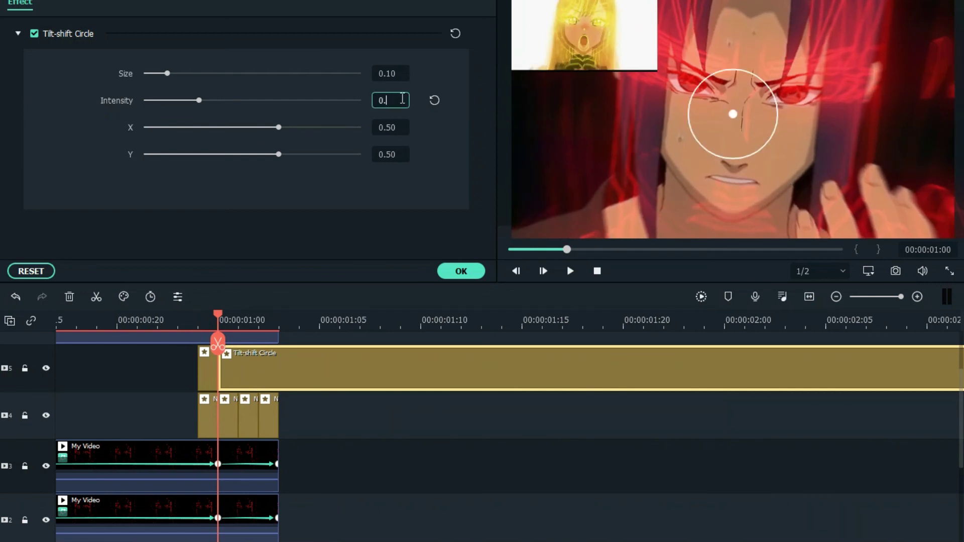
key(Return)
Step: Split the Tilt-shift Circle effect at 00:00:01:01 and give the third piece size 0.00 and intensity 0.75
click(239, 321)
click(238, 344)
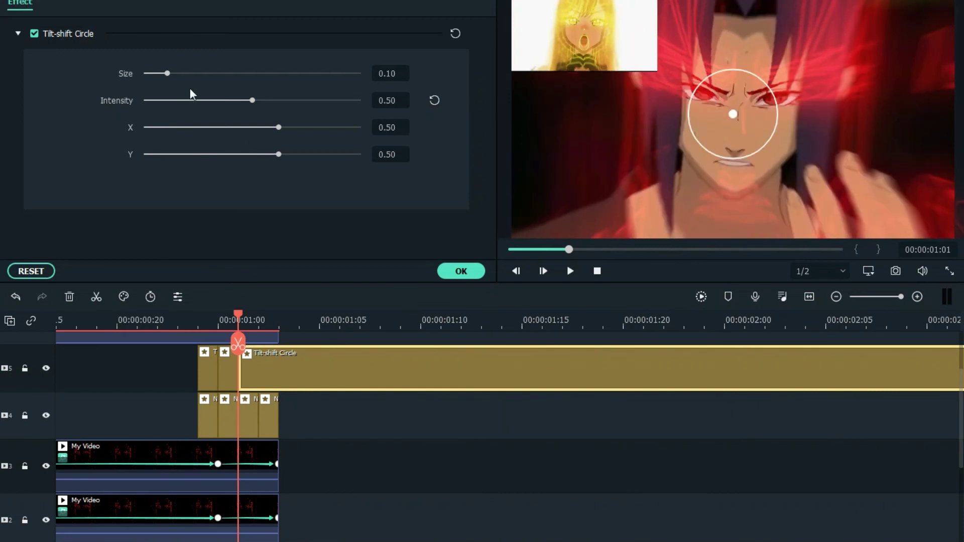
drag(168, 74, 70, 71)
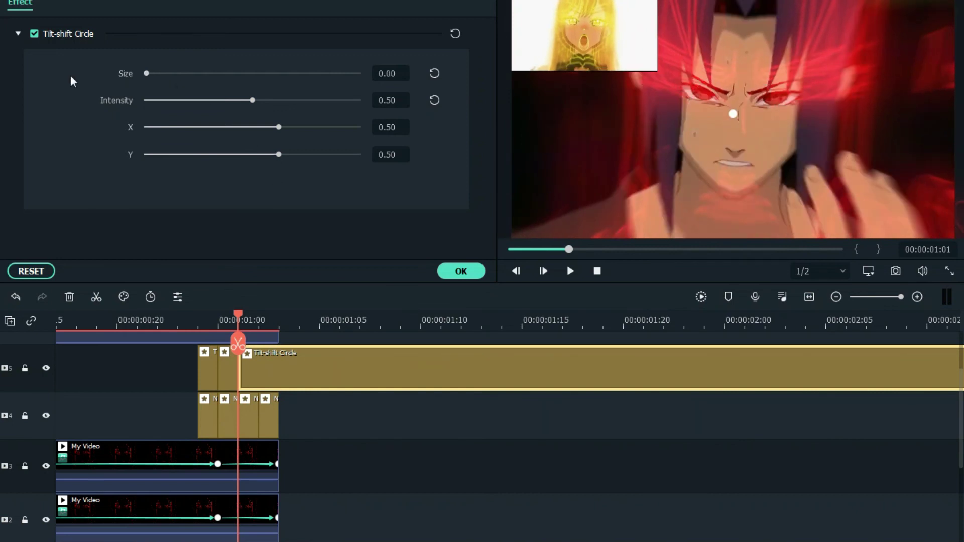
click(403, 101)
key(BackSpace)
key(BackSpace)
text(75)
key(Return)
Step: Split the Tilt-shift Circle effect at 00:00:01:02 and reset the fourth piece's intensity to 1.00
click(259, 320)
click(259, 344)
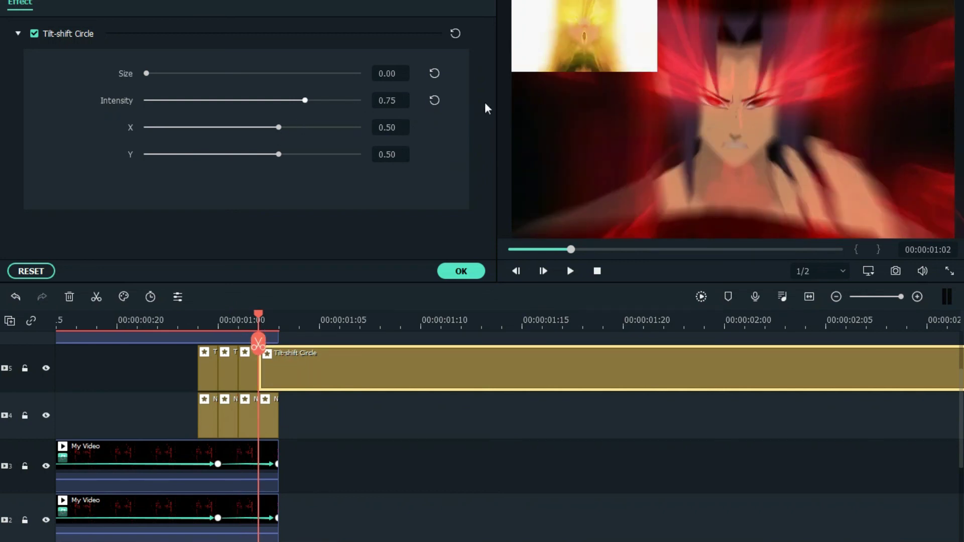
click(435, 101)
Step: Split the Tilt-shift Circle effect at 00:00:01:03, delete the excess after it and accept the effect settings
key(Right)
click(279, 344)
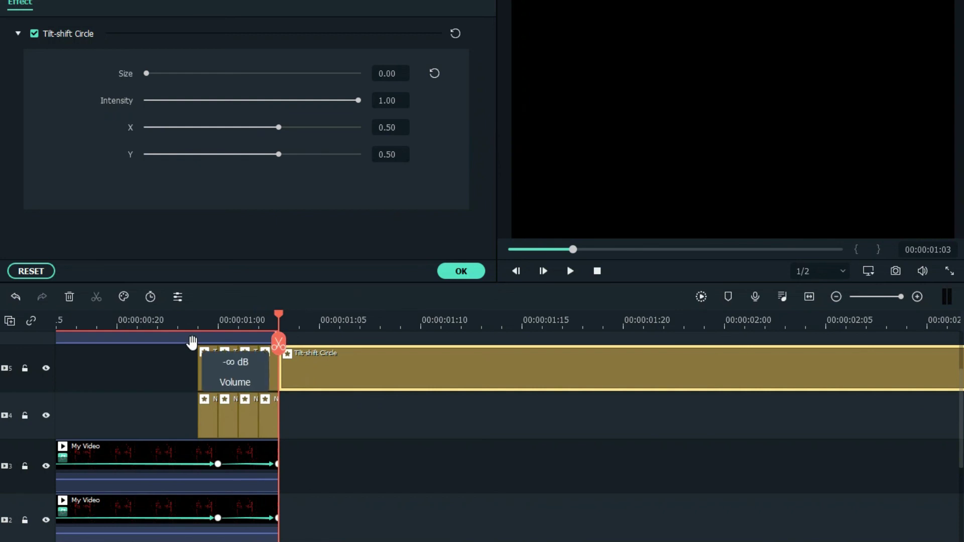
click(70, 296)
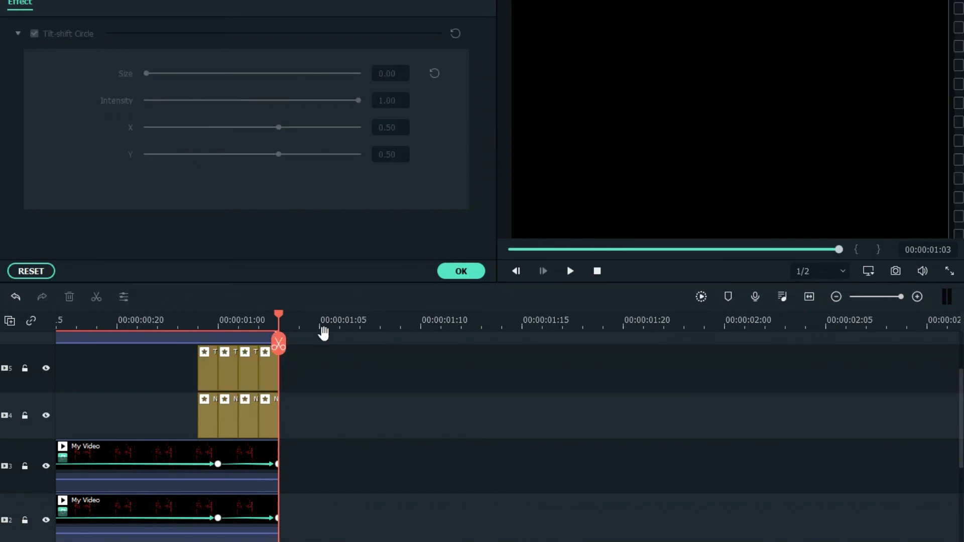
key(ctrl+minus)
click(458, 272)
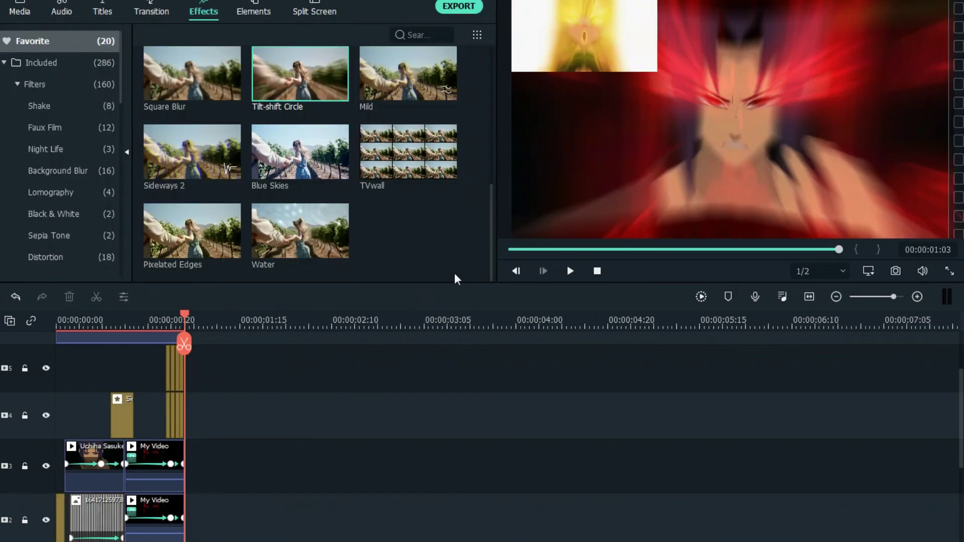
Step: Play the transition from the start of the timeline to review the new blur
drag(191, 319, 1, 326)
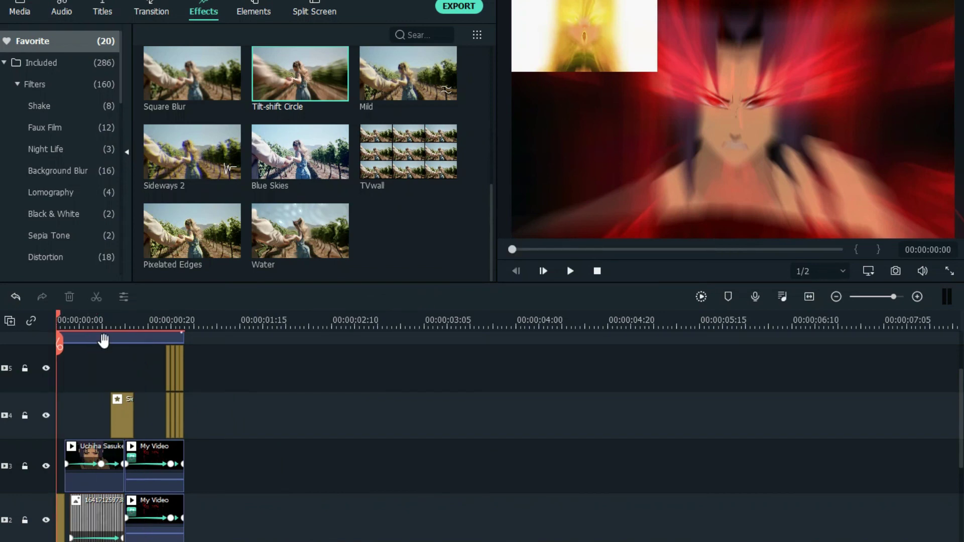
click(564, 270)
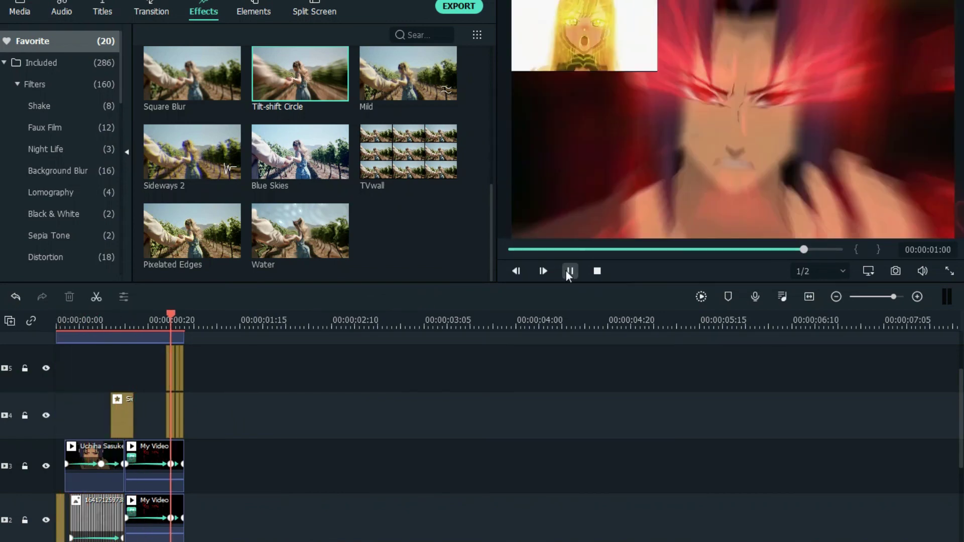
click(569, 271)
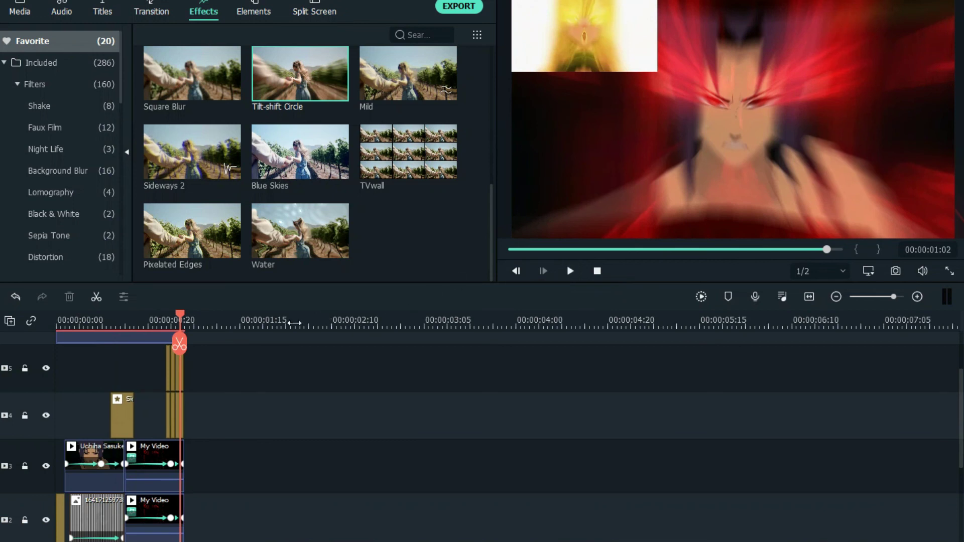
Step: Move the My Dress-Up Darling reference clip from track 6 up to track 7
drag(337, 318, 281, 318)
scroll(224, 427, up, 2)
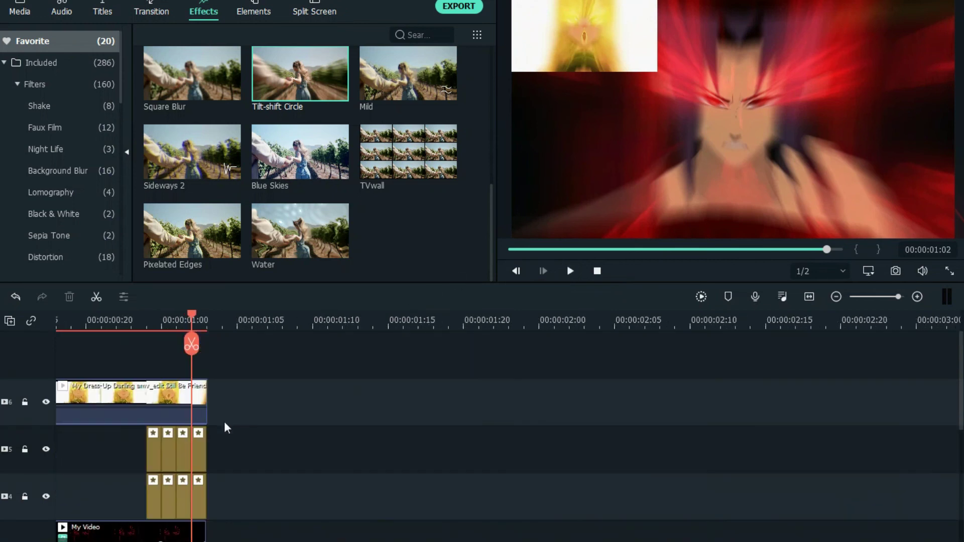
click(150, 382)
key(Delete)
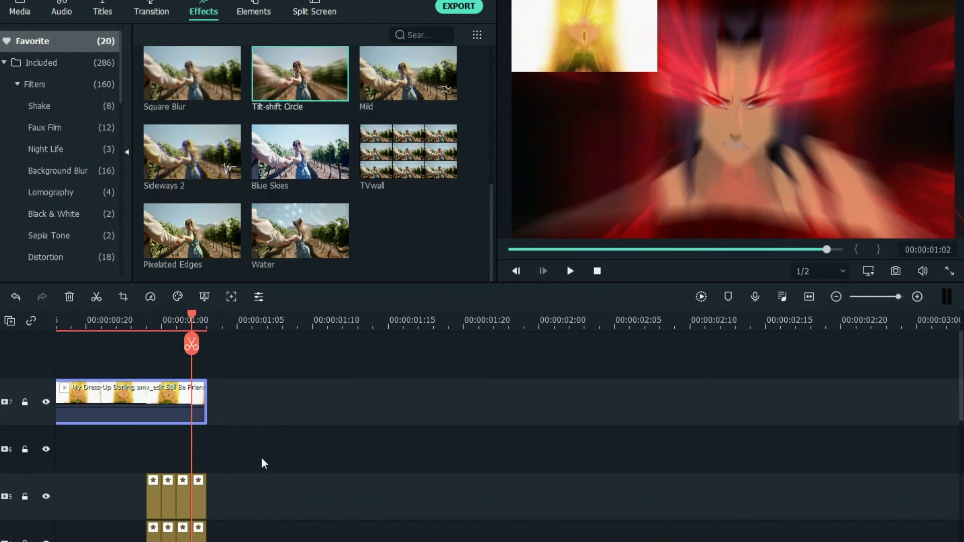
Step: Render the timeline preview of the whole transition
key(Left)
key(Left)
key(Home)
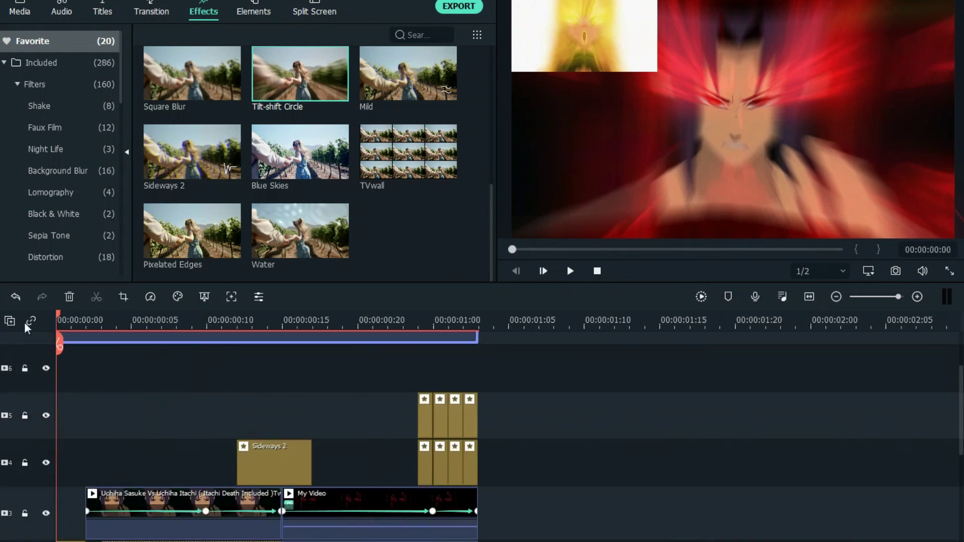
key(Right)
key(Right)
key(Right)
key(Right)
key(Right)
scroll(274, 387, down, 2)
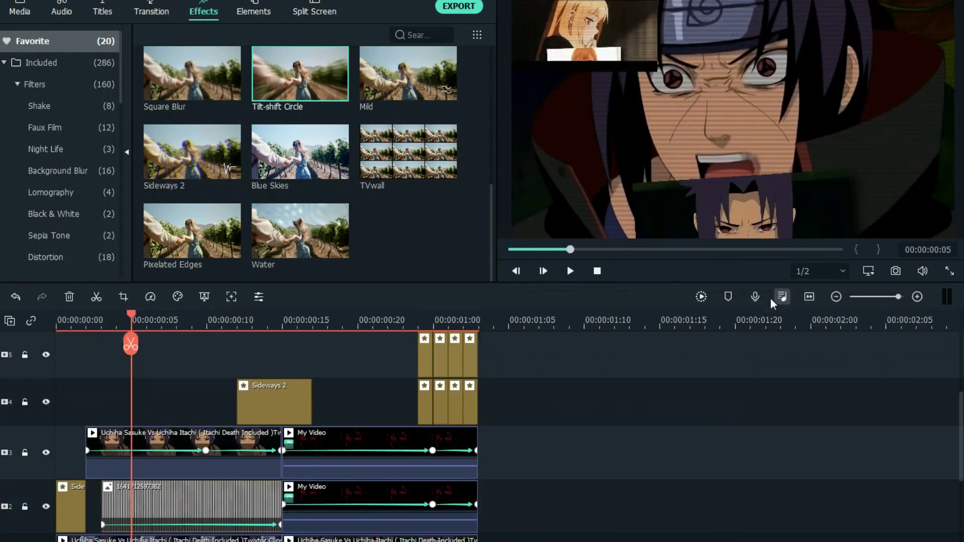
click(701, 297)
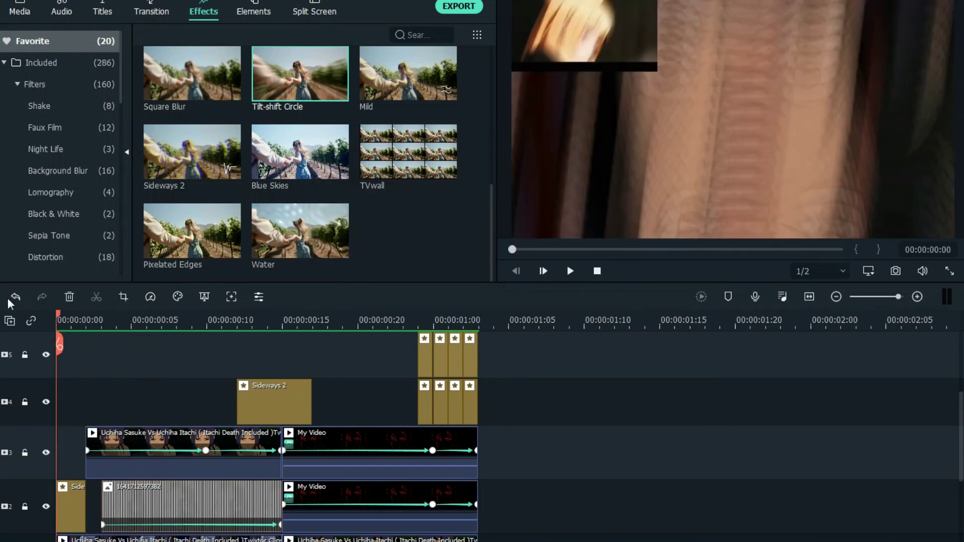
Step: Play the rendered transition repeatedly and compare its motion and effects with the reference clip
click(571, 271)
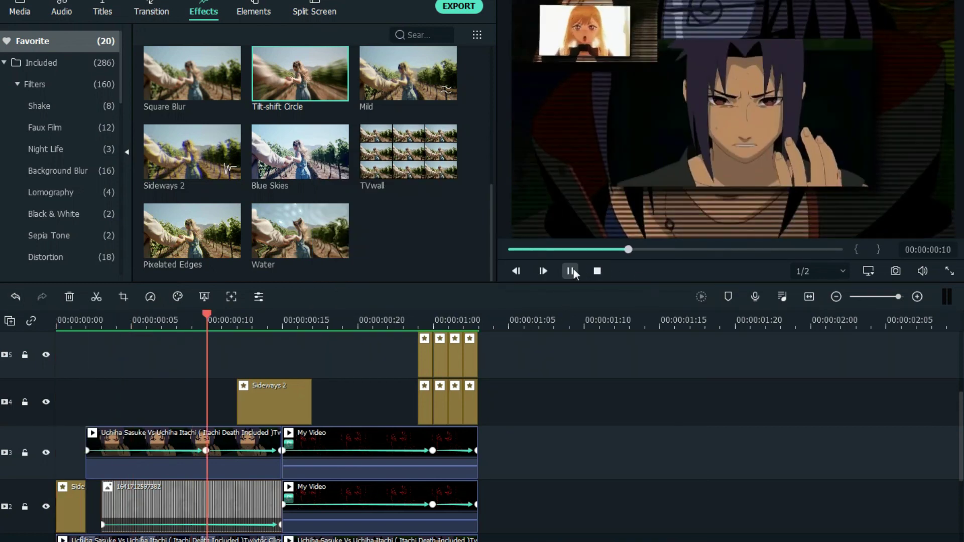
click(570, 271)
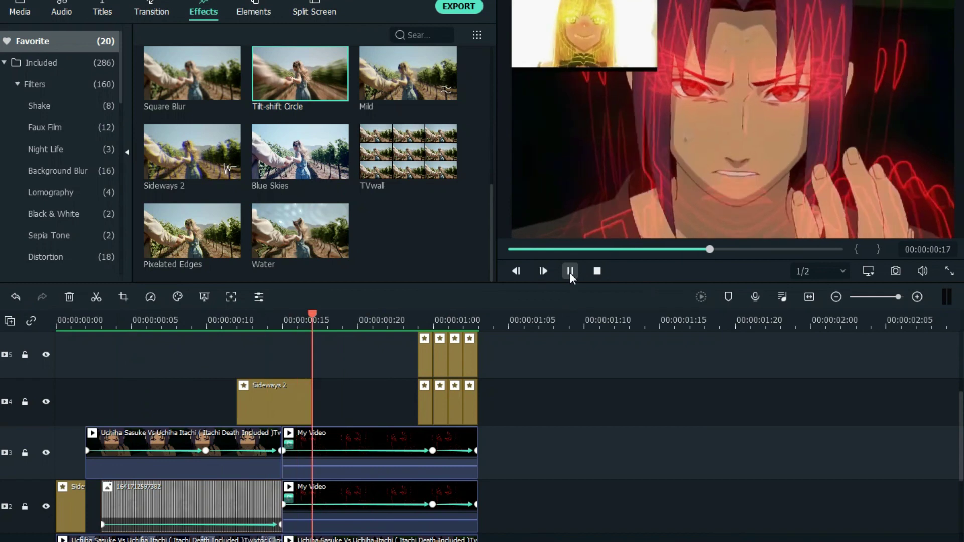
click(570, 271)
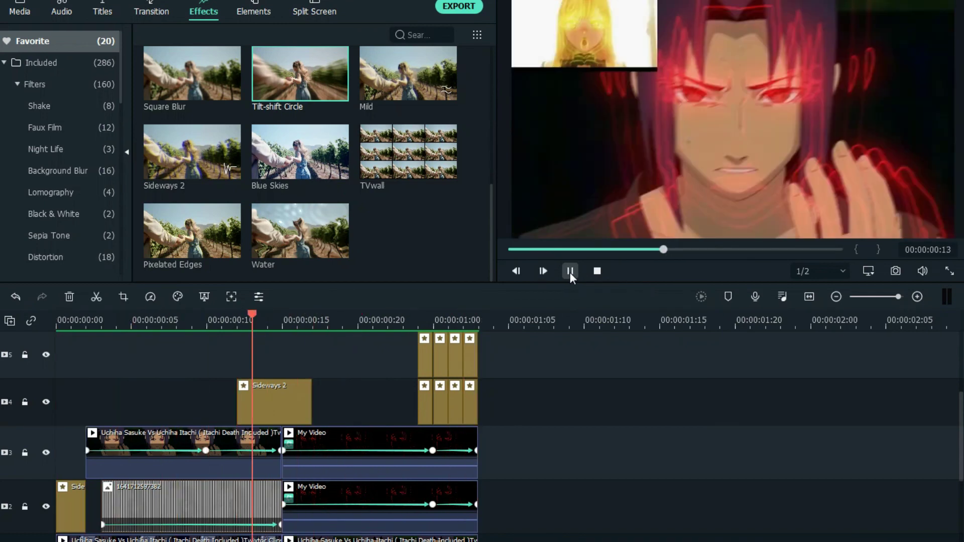
click(571, 272)
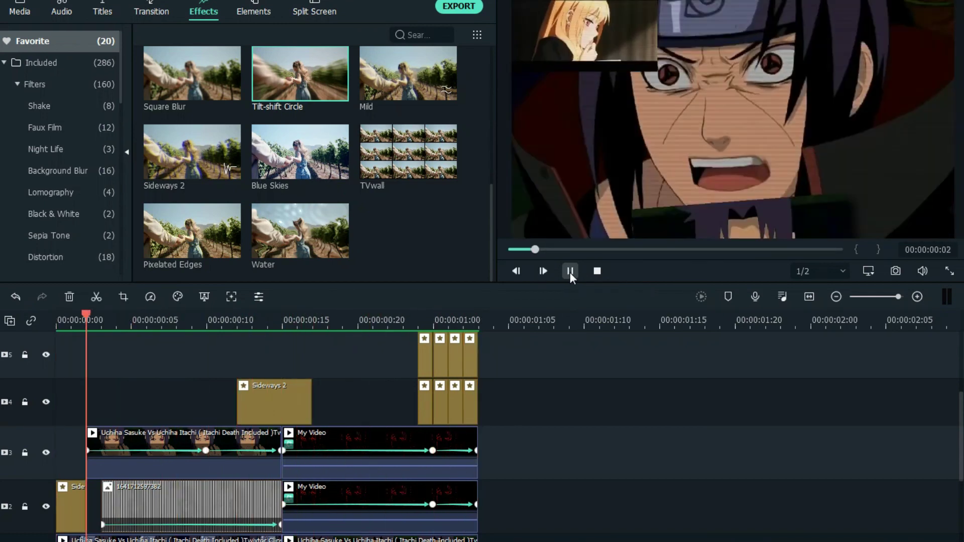
click(570, 272)
click(570, 271)
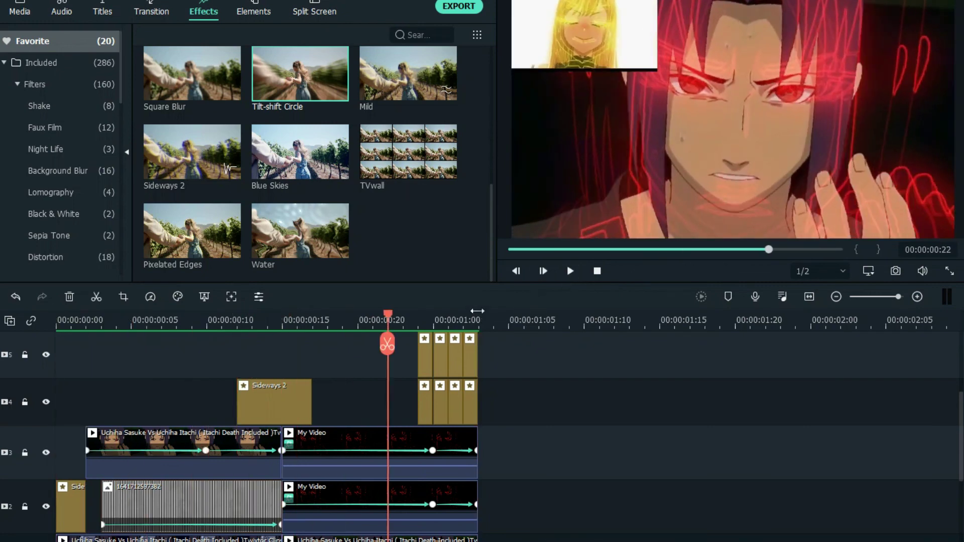
scroll(409, 311, down, 1)
scroll(409, 311, down, 2)
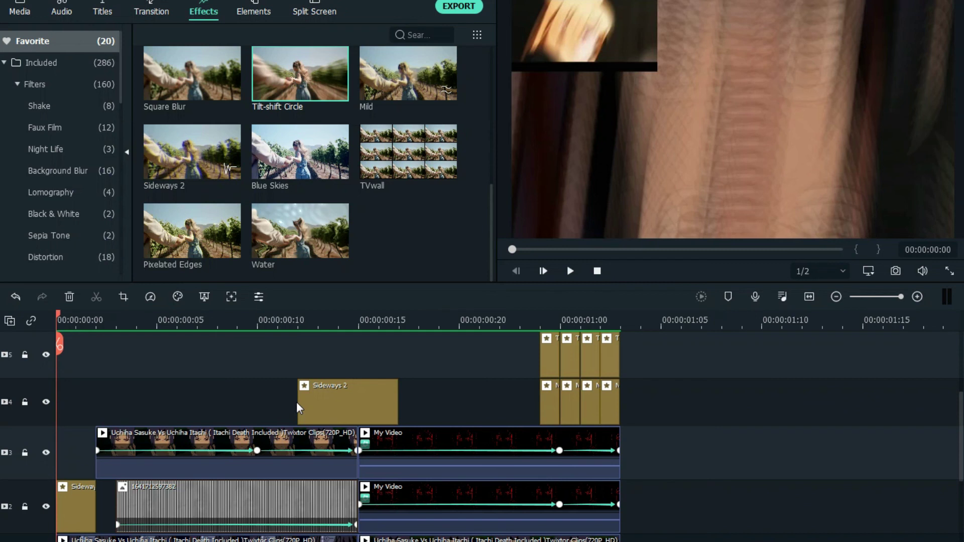
click(570, 271)
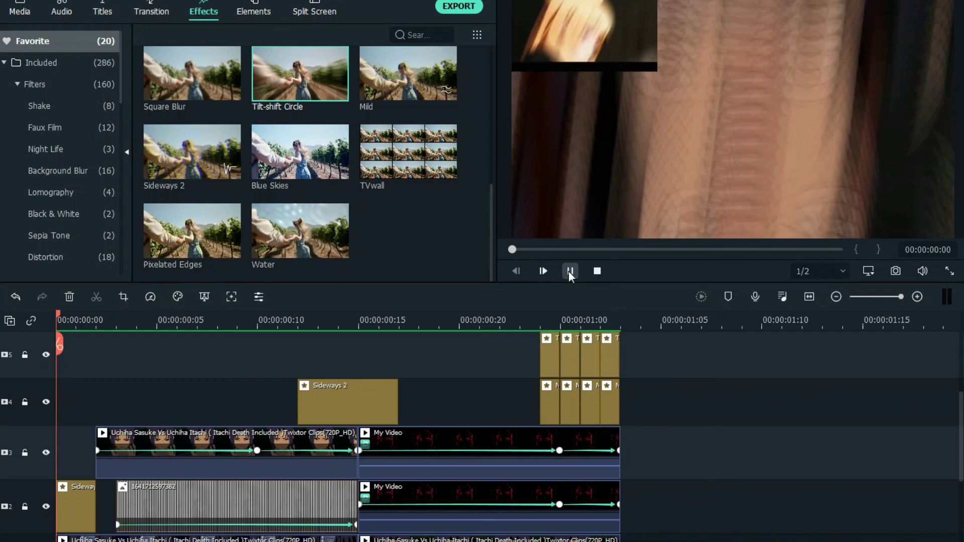